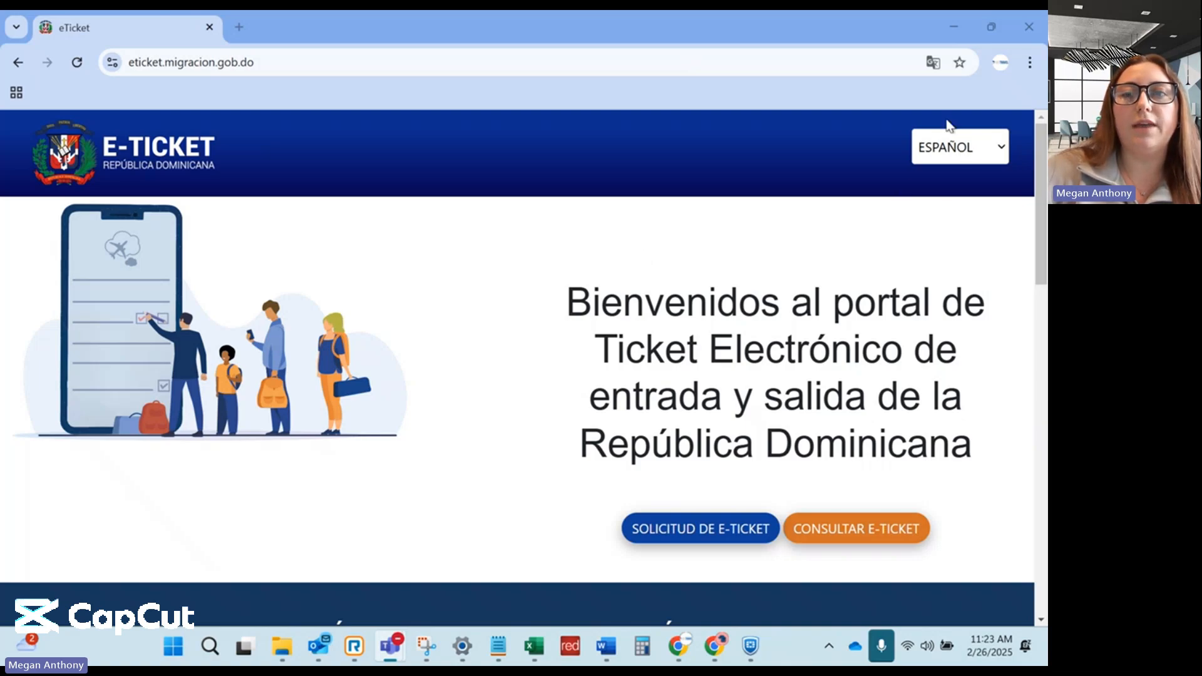
# Switch the site language to English and start a new eTicket application.
pyautogui.click(955, 161)
pyautogui.click(945, 199)
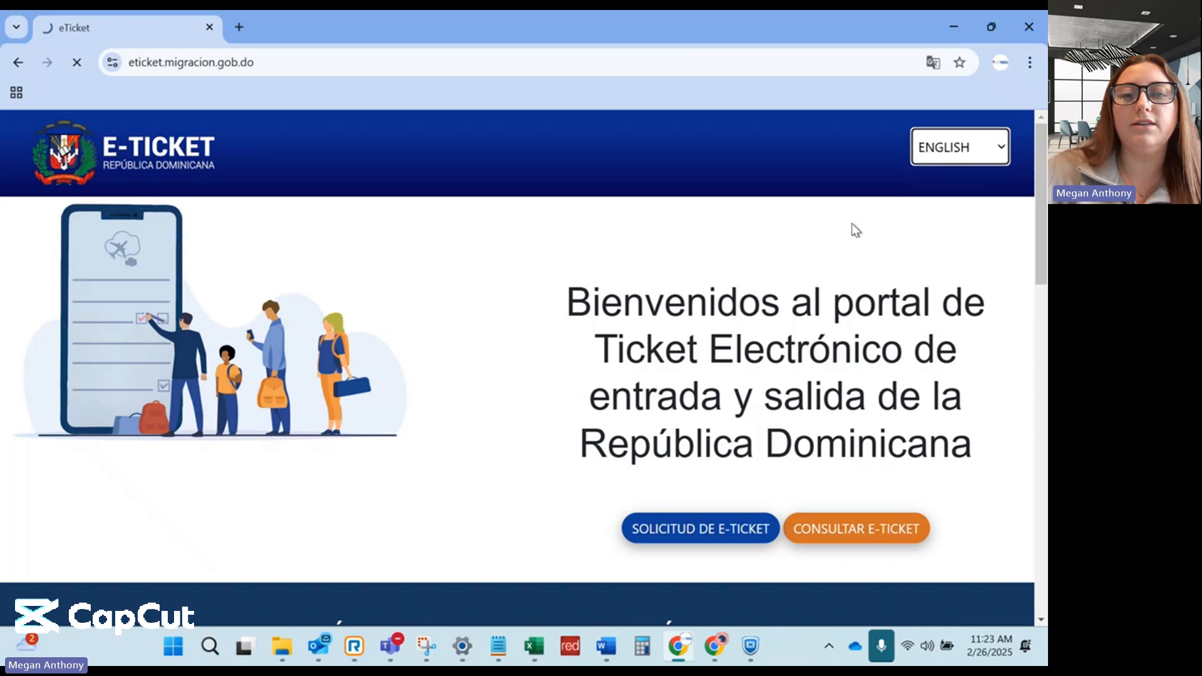
pyautogui.click(695, 532)
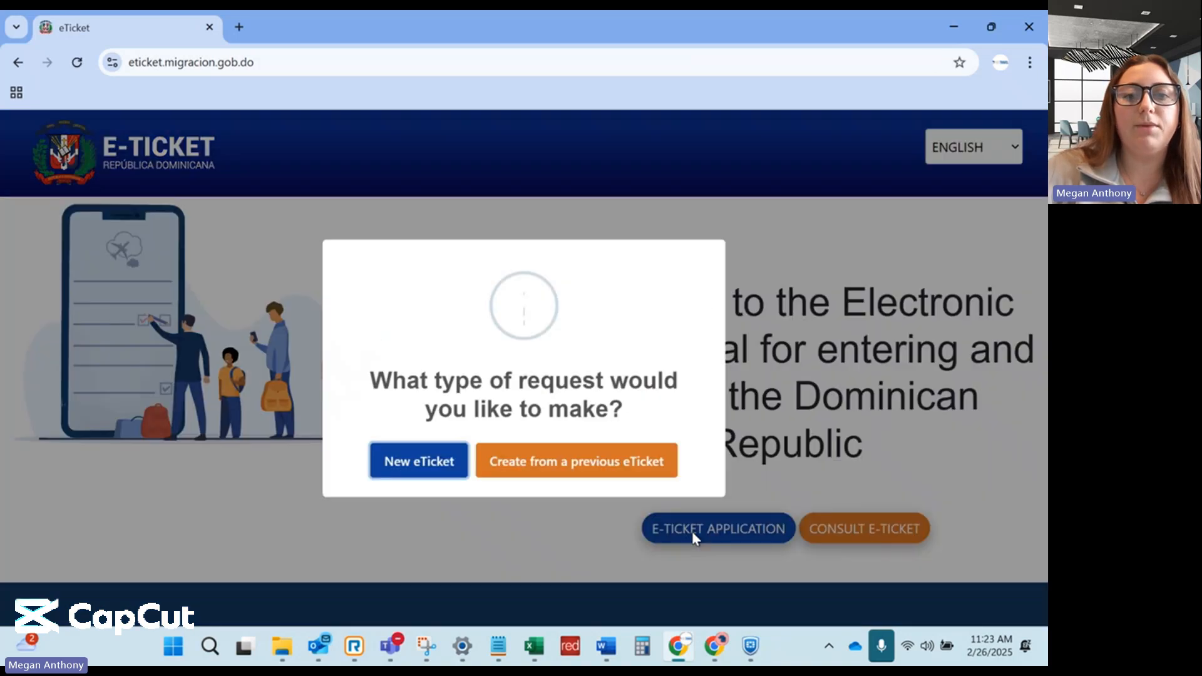
pyautogui.click(417, 464)
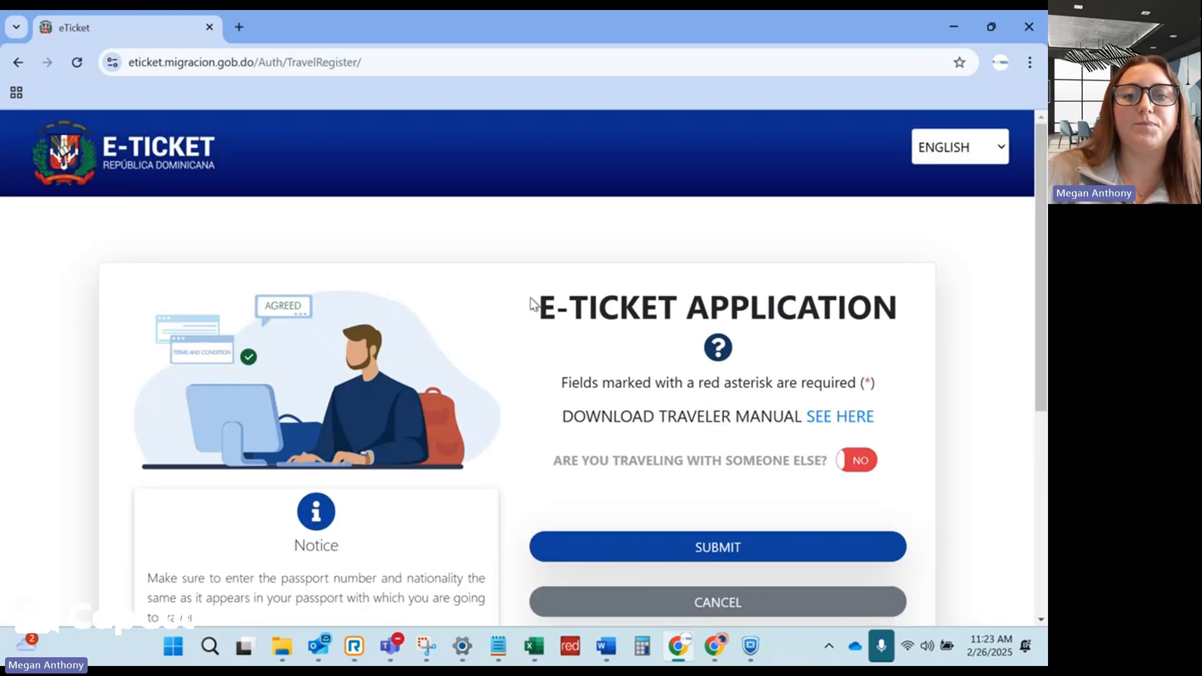
# Declare travel with 2 companions as a Family group, pass reCAPTCHA and submit.
pyautogui.scroll(-3, 535, 297)
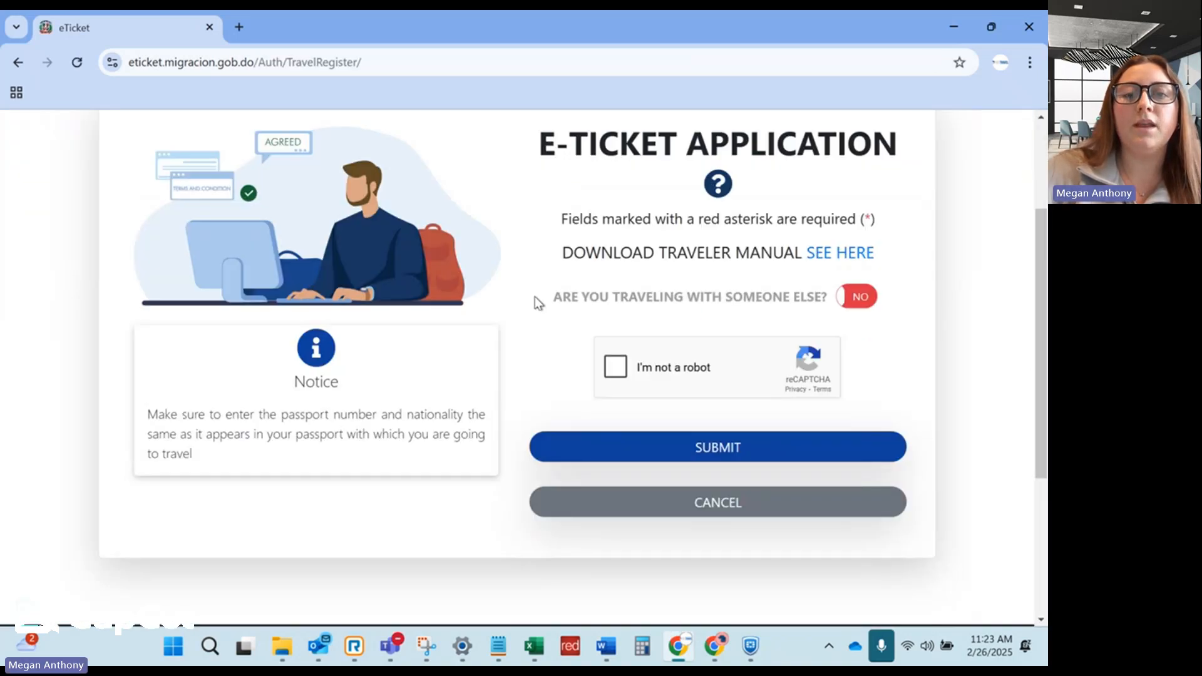
pyautogui.click(855, 307)
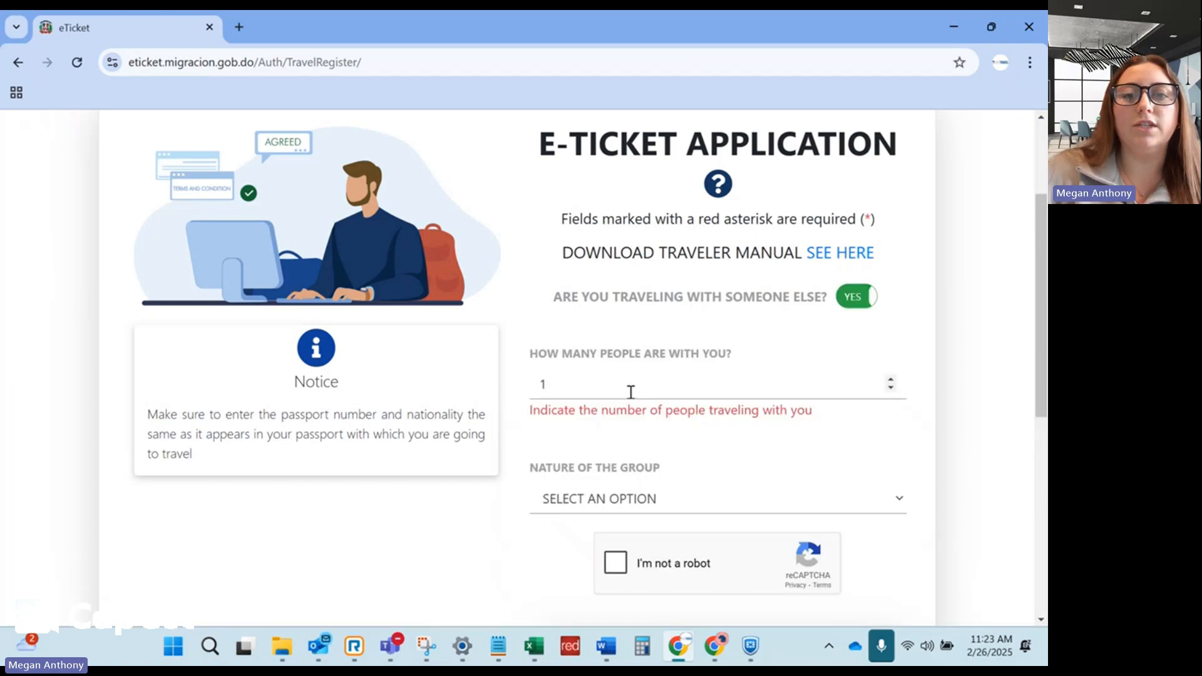
pyautogui.press('BackSpace')
pyautogui.write('2')
pyautogui.scroll(-3, 601, 391)
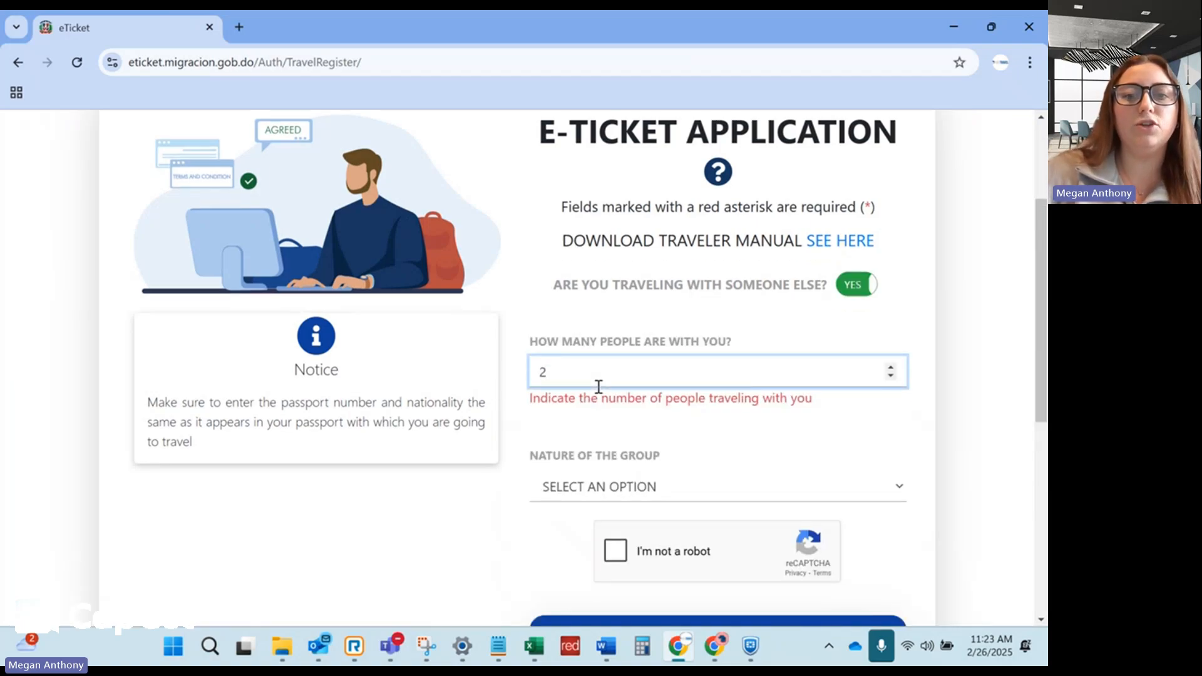
pyautogui.click(612, 339)
pyautogui.click(603, 441)
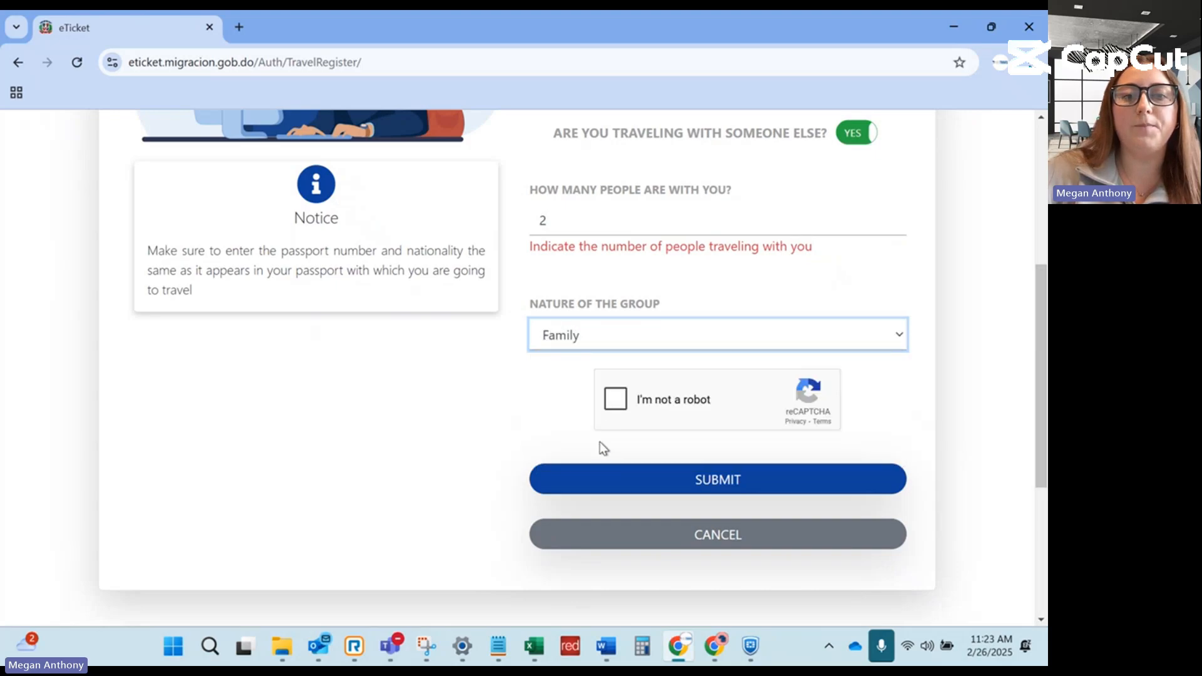
pyautogui.click(614, 406)
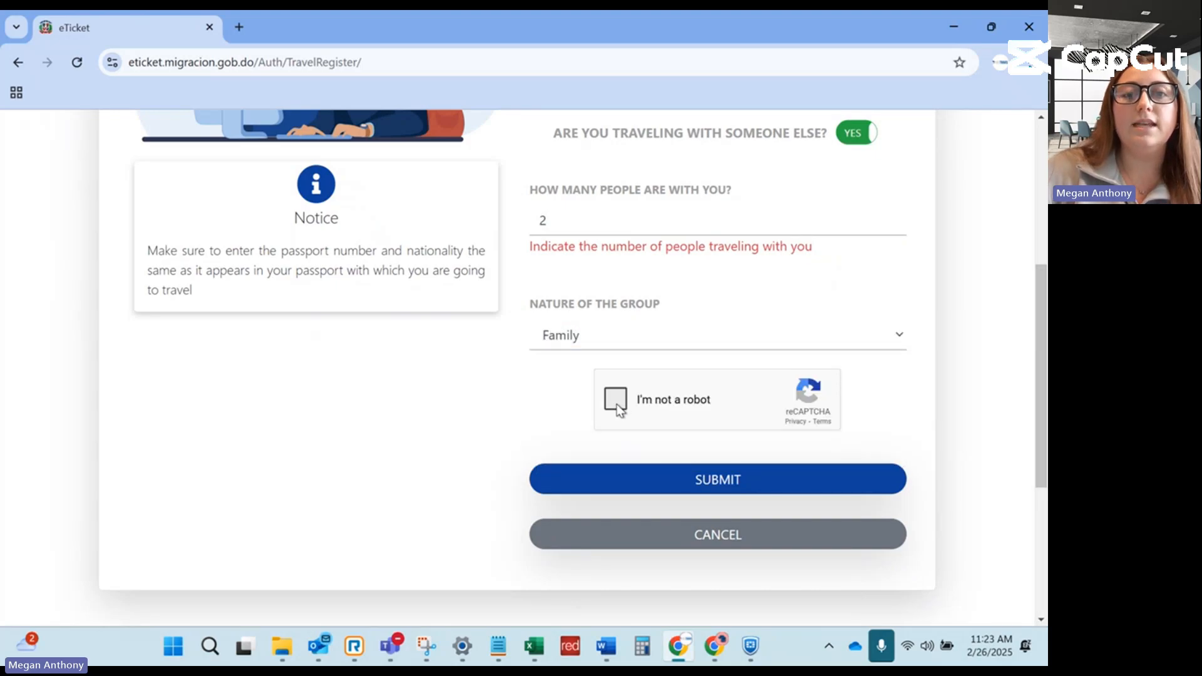
pyautogui.click(638, 483)
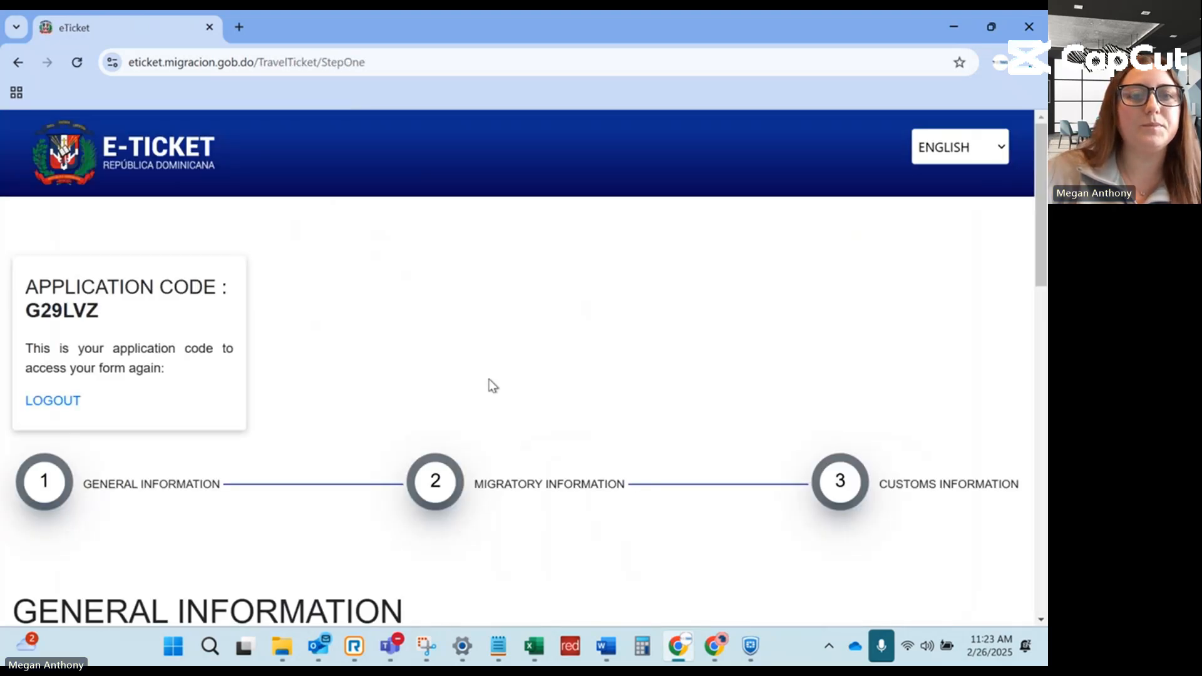
# Enter the home street address and set country of residence to United States of America.
pyautogui.scroll(-5, 491, 383)
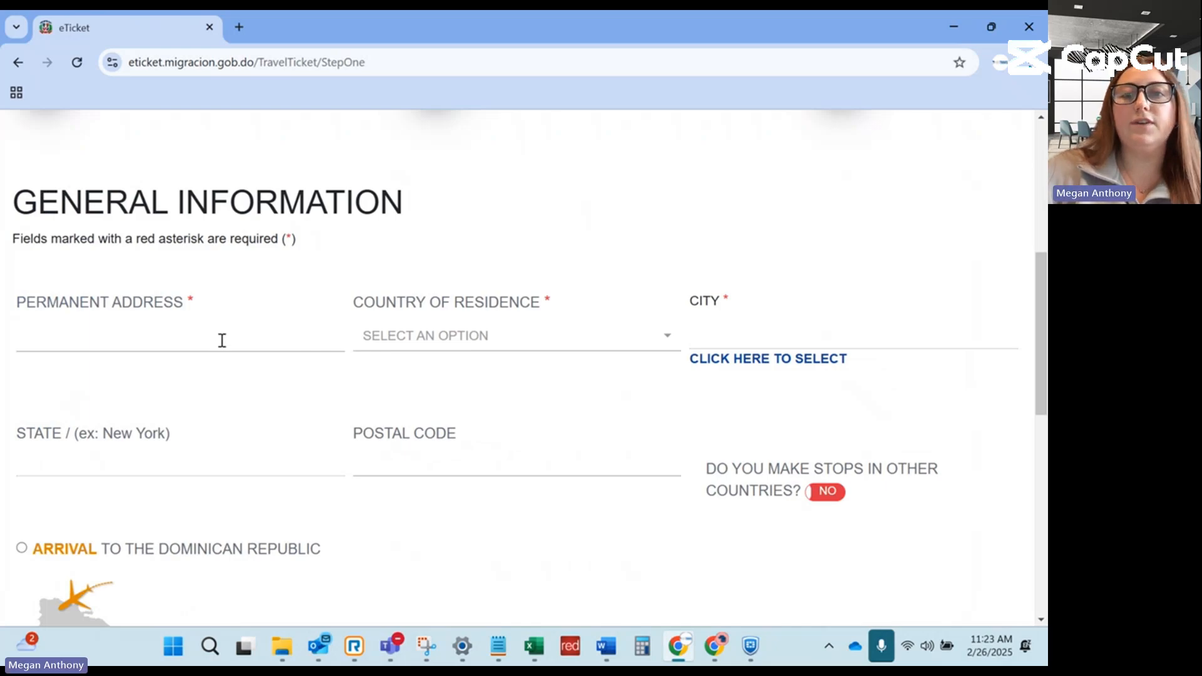
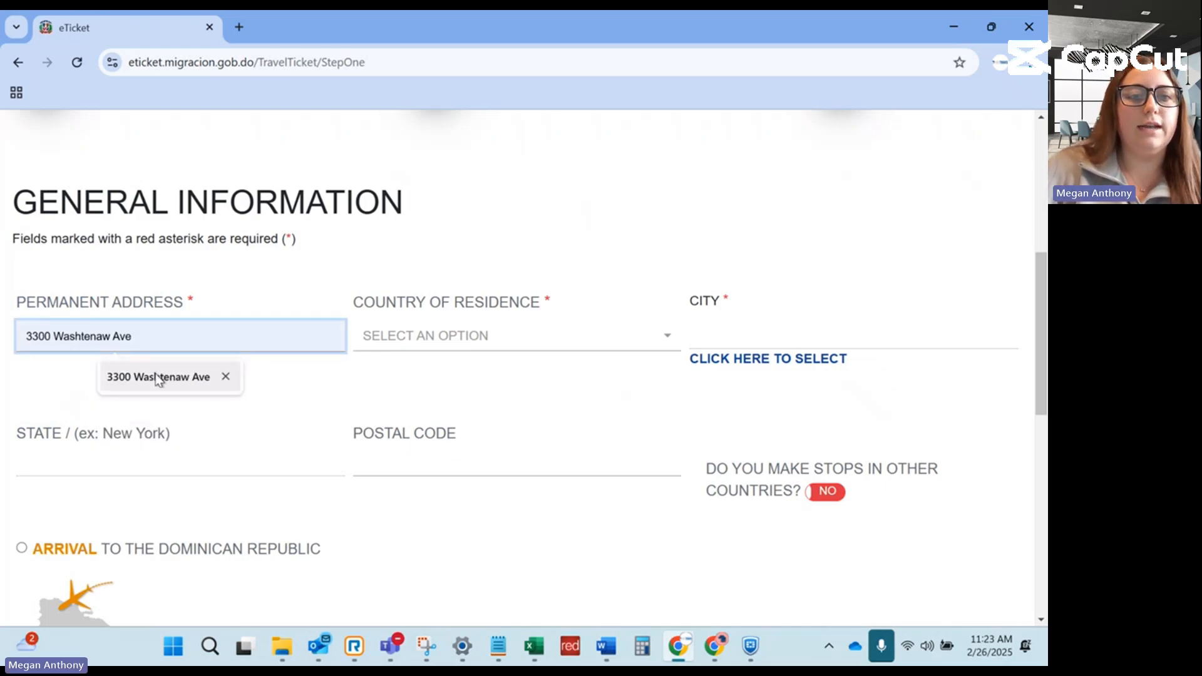
pyautogui.click(207, 376)
pyautogui.click(465, 339)
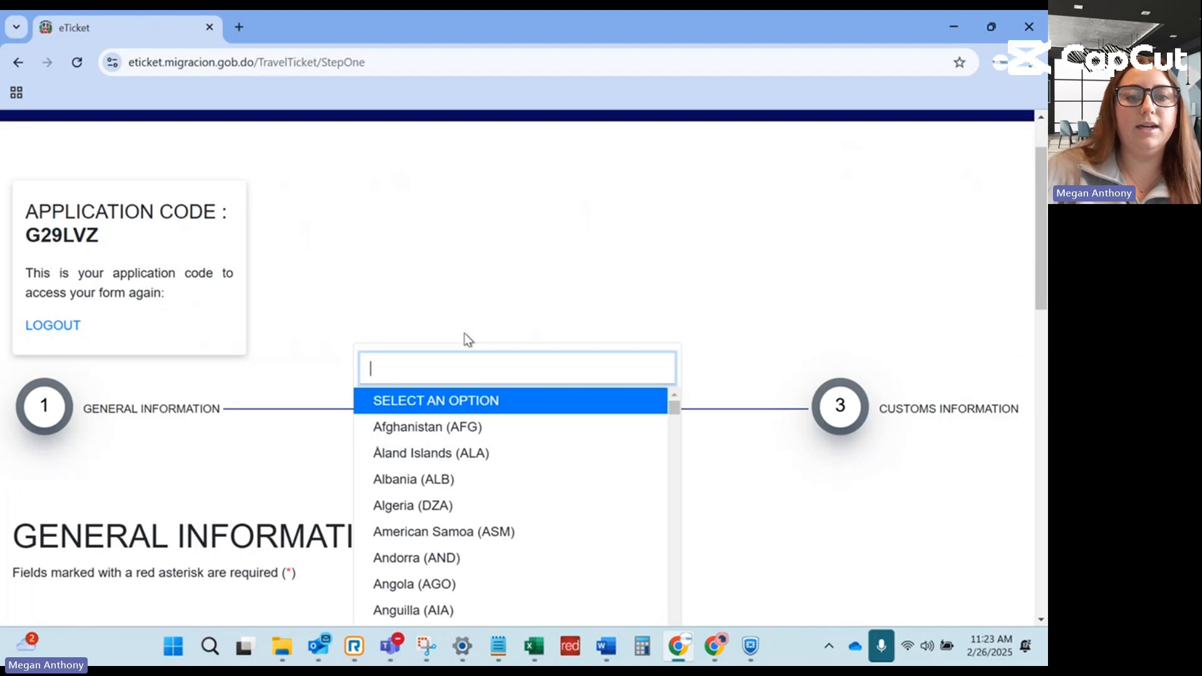
pyautogui.write('uSA')
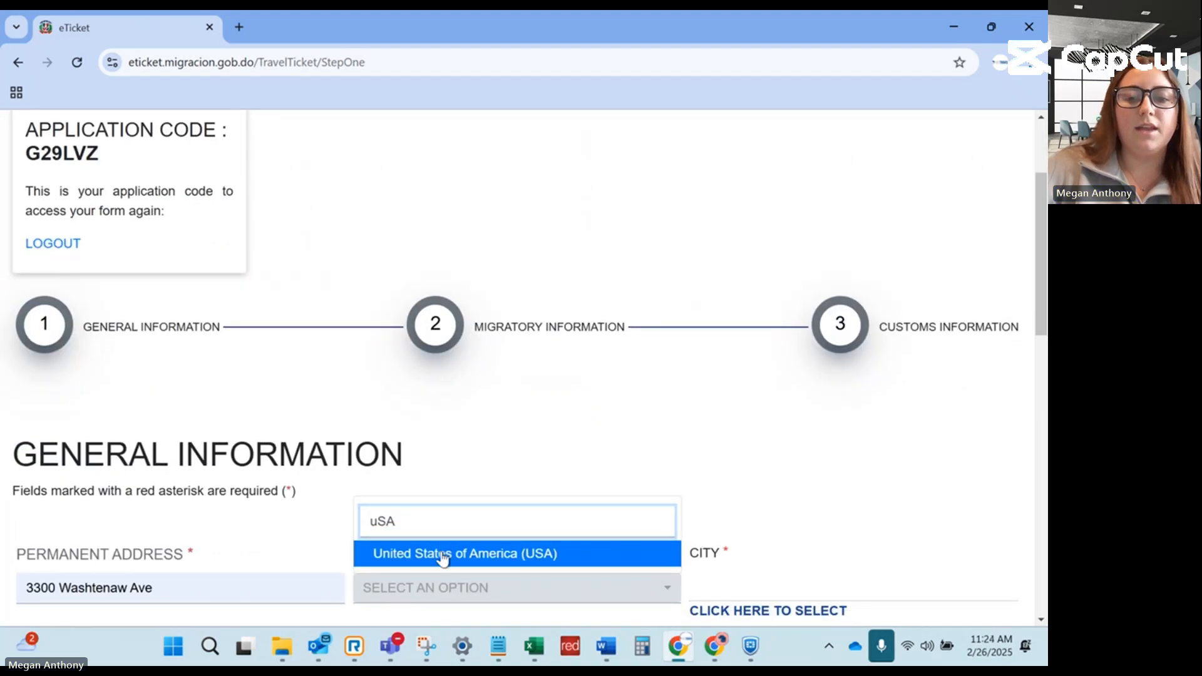
pyautogui.click(440, 554)
# Set the residence city to Ann Arbor, Michigan and fill in the postal code.
pyautogui.click(774, 449)
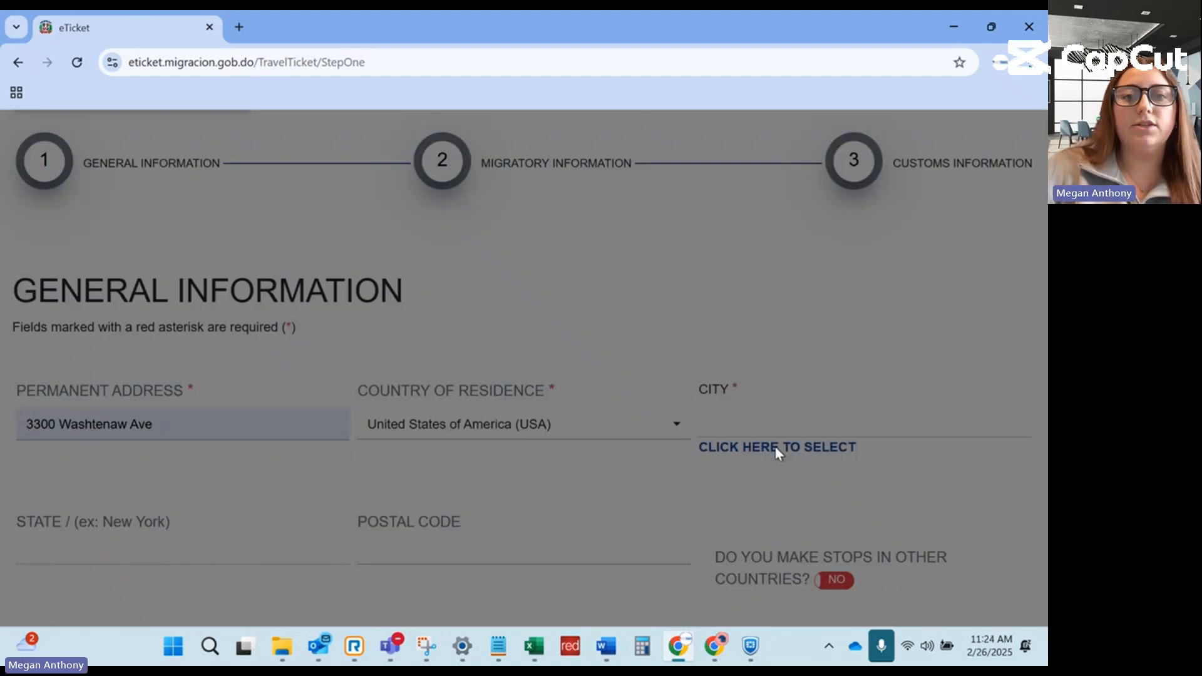
pyautogui.click(463, 342)
pyautogui.write('ann a')
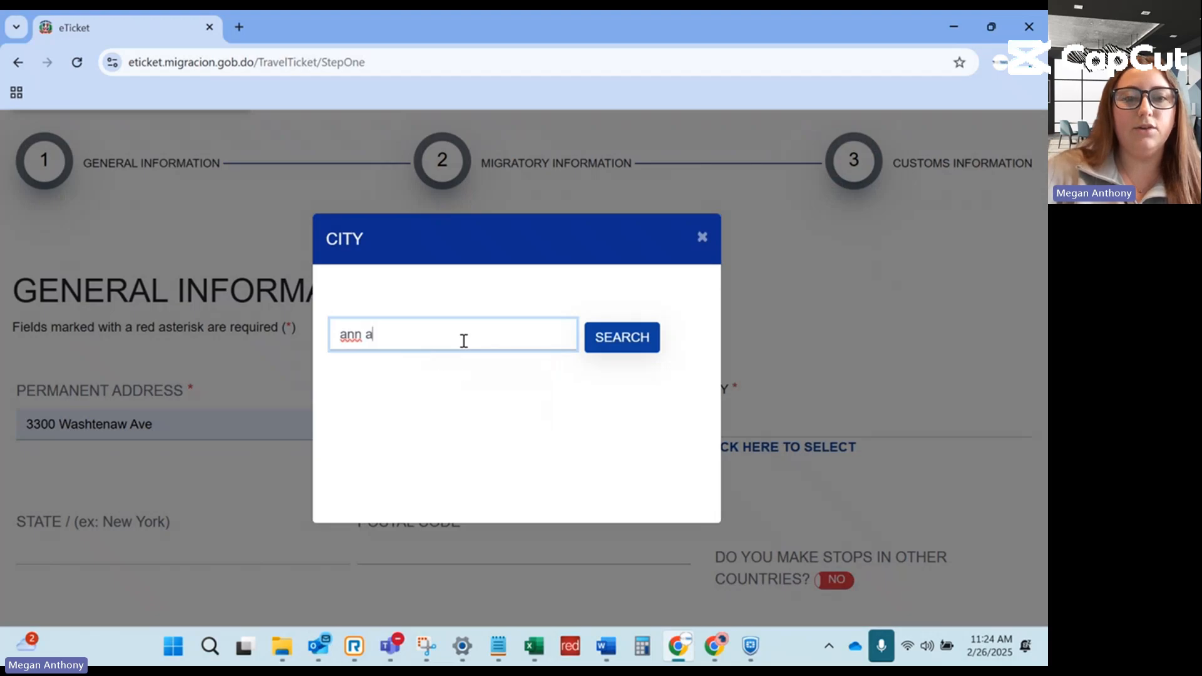
pyautogui.write('rbor')
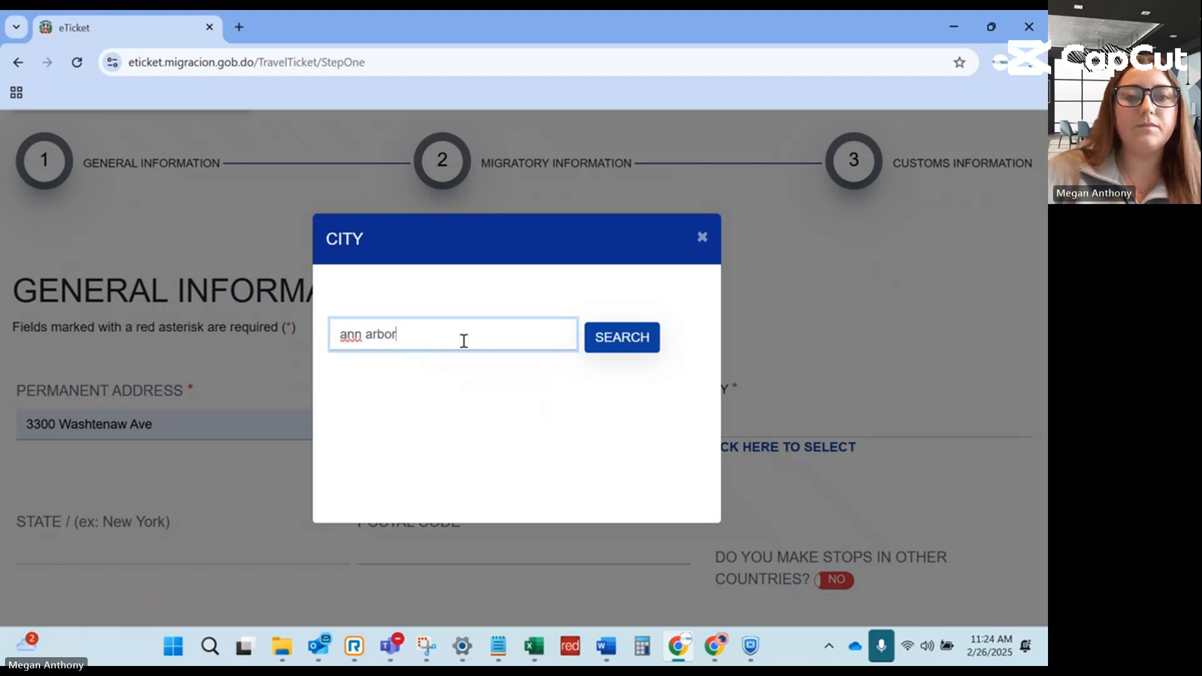
pyautogui.click(617, 338)
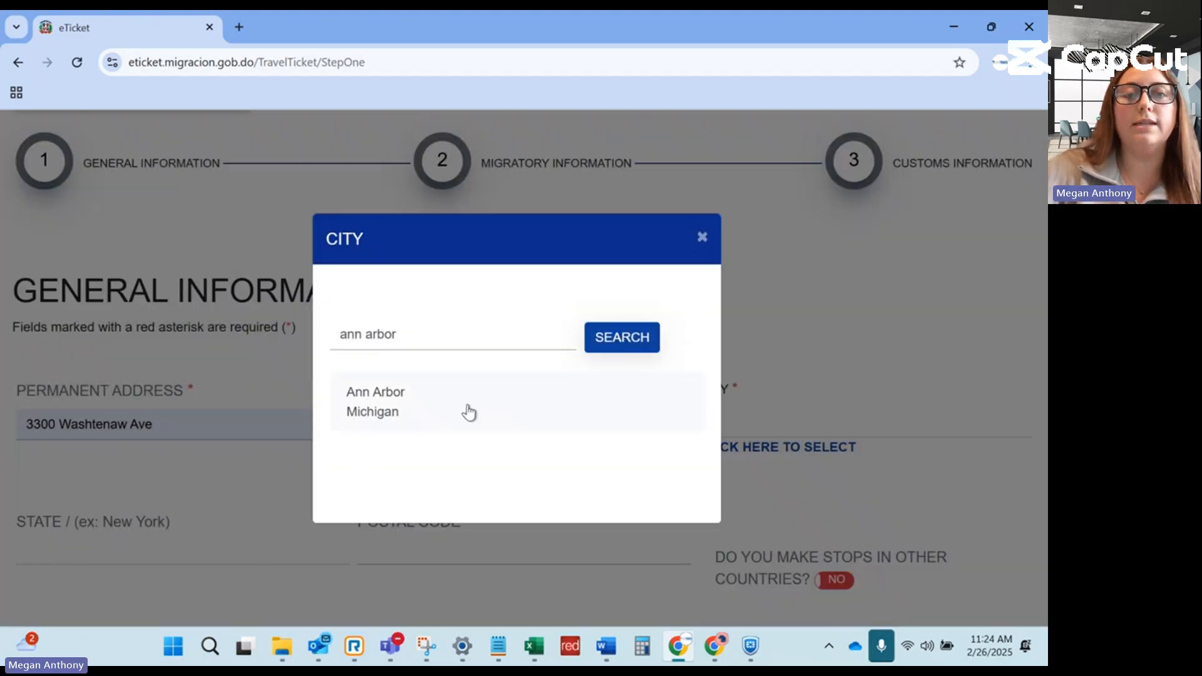
pyautogui.click(469, 412)
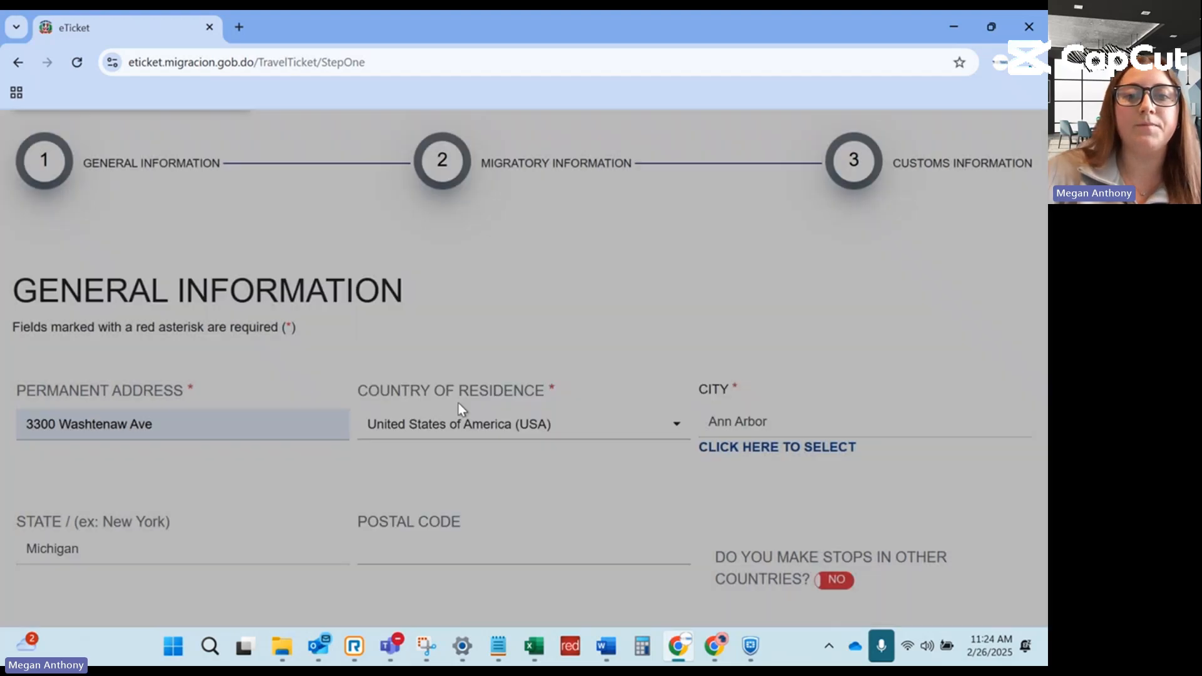
pyautogui.scroll(-1, 3, 418)
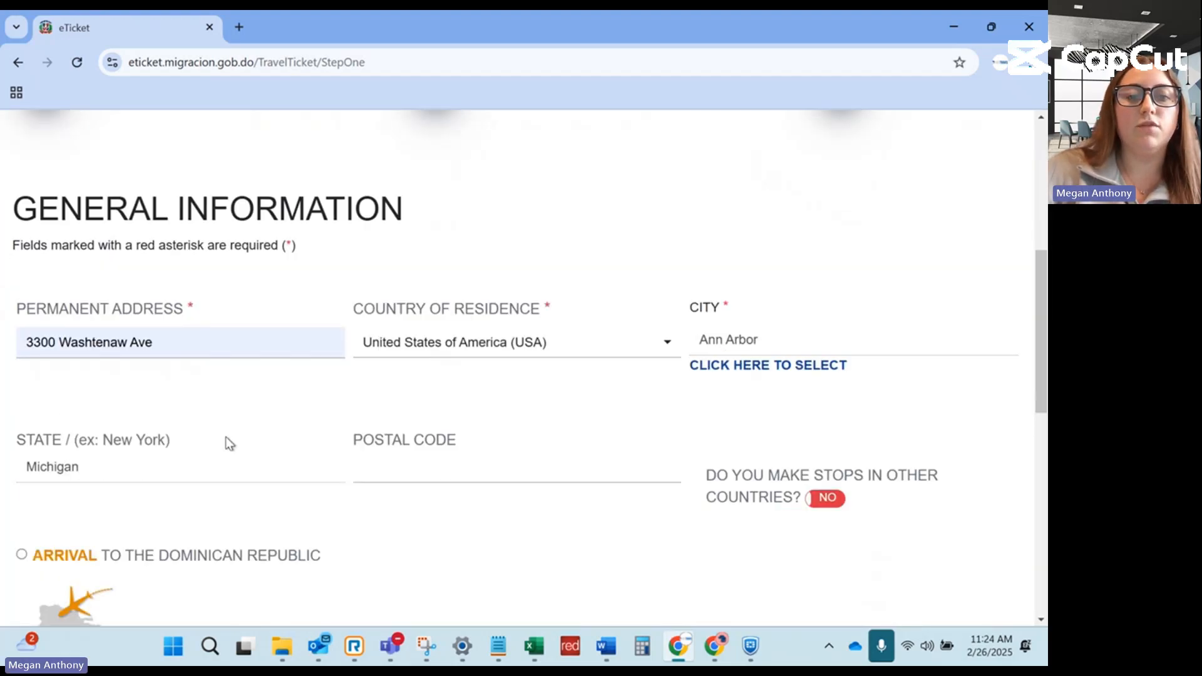
pyautogui.click(442, 476)
pyautogui.write('4810')
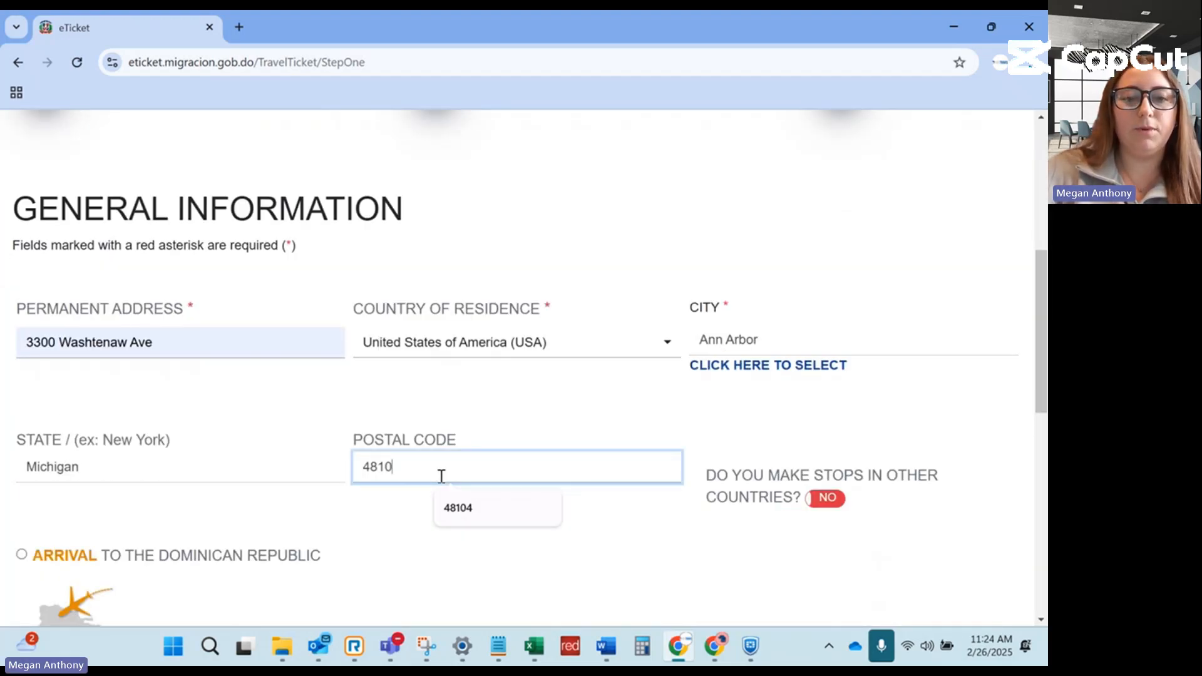
pyautogui.click(458, 507)
pyautogui.scroll(-1, 592, 517)
pyautogui.click(585, 483)
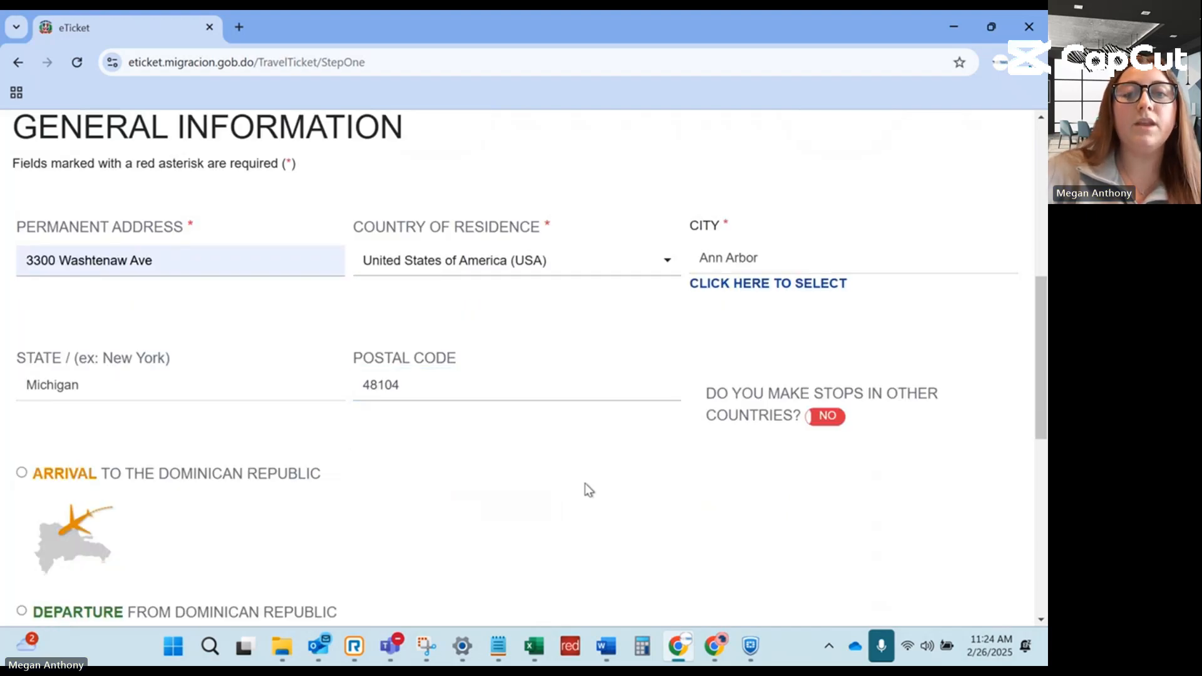
# Mark stops in other countries and arrival to the Dominican Republic, then continue, declining to save the address.
pyautogui.scroll(-1, 742, 450)
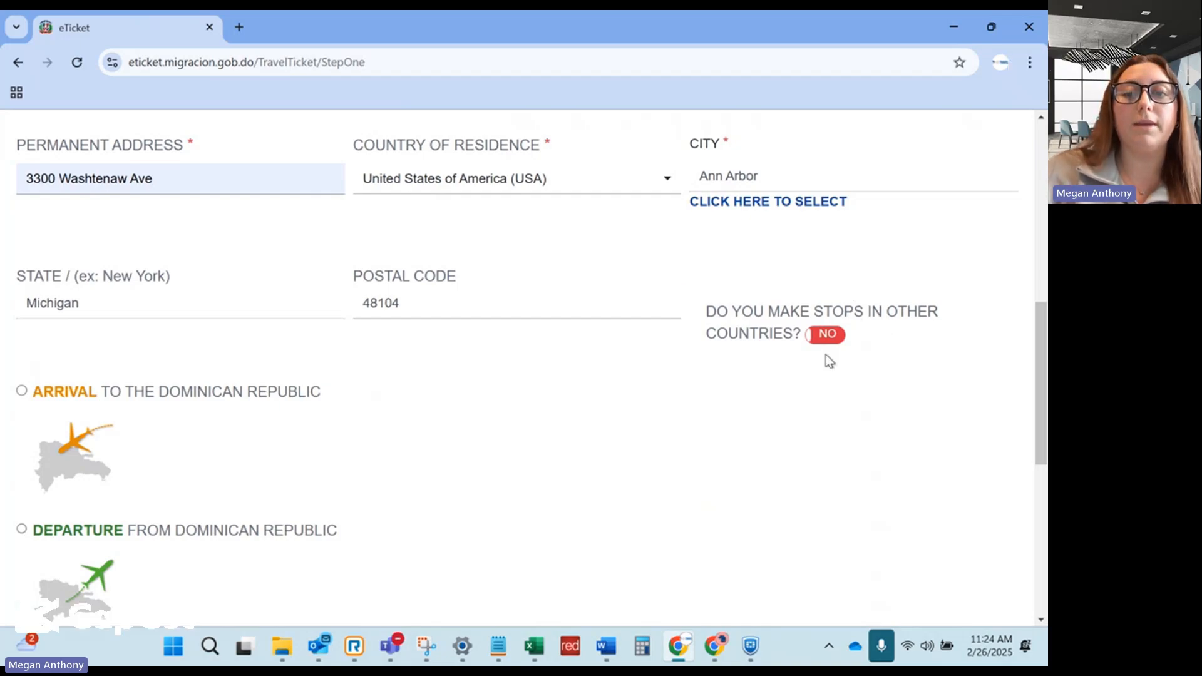
pyautogui.click(826, 337)
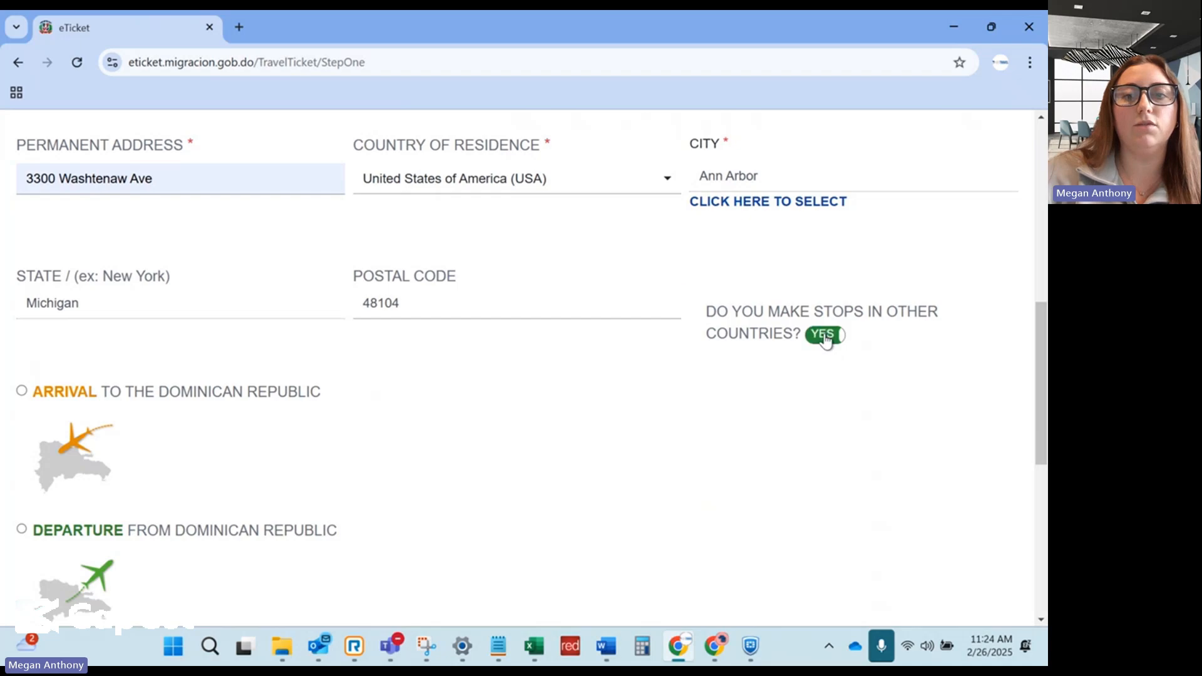
pyautogui.scroll(-1, 430, 348)
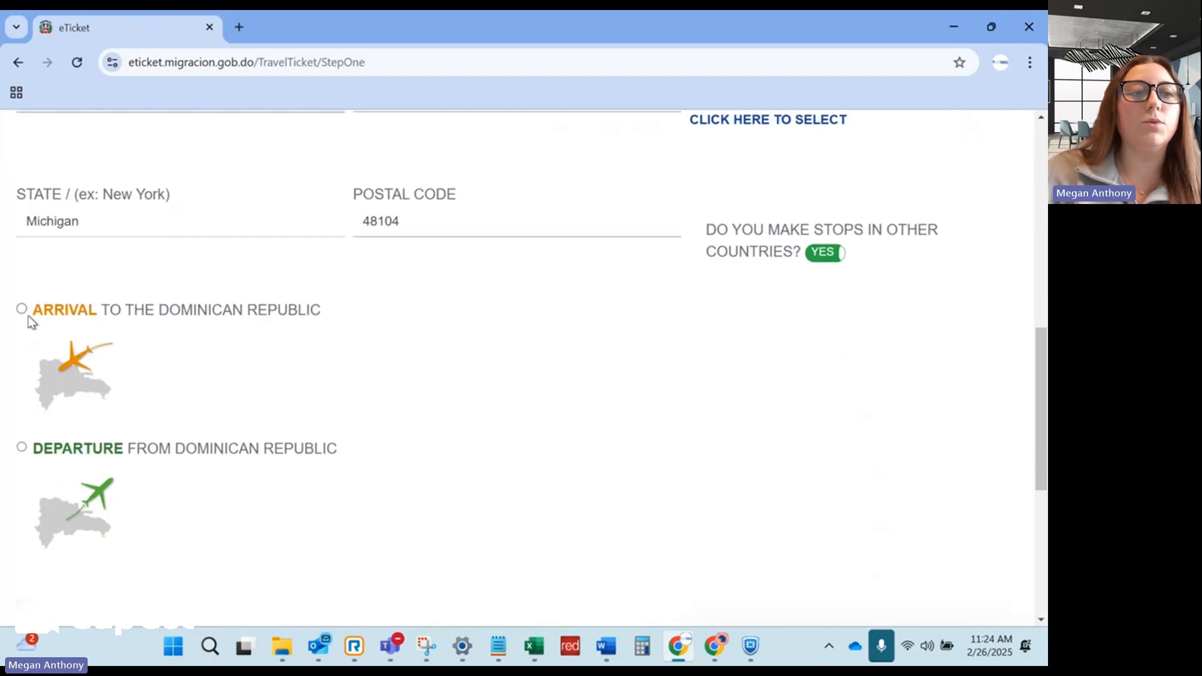
pyautogui.click(23, 310)
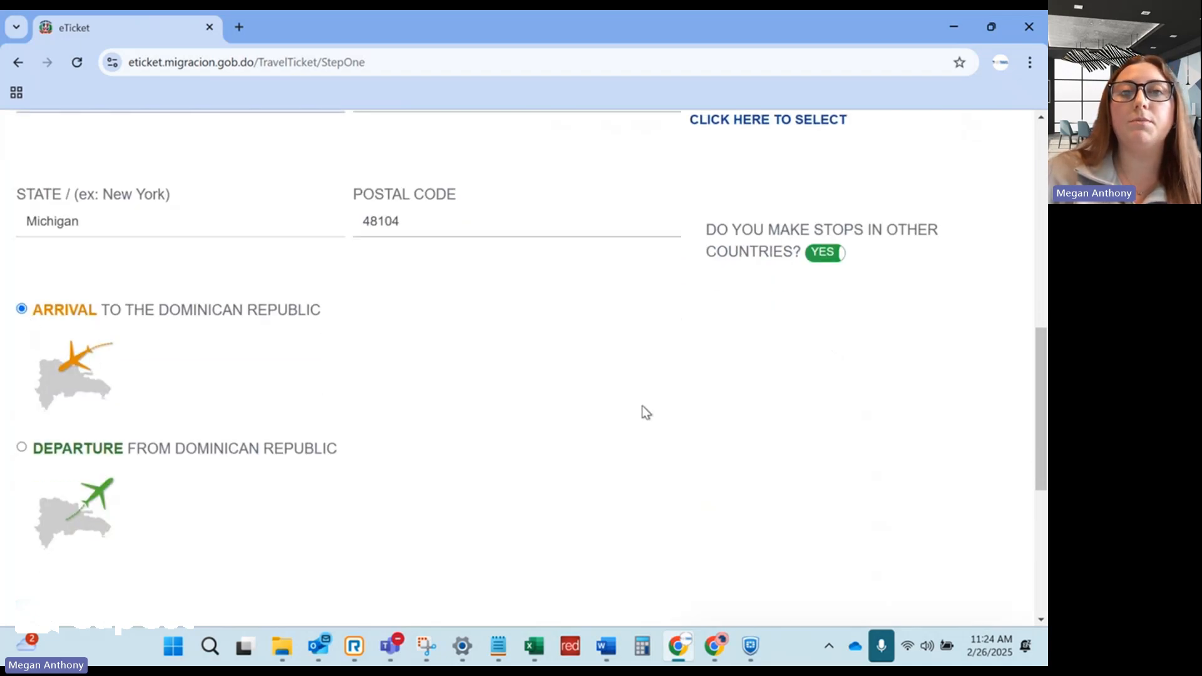
pyautogui.scroll(-2, 645, 412)
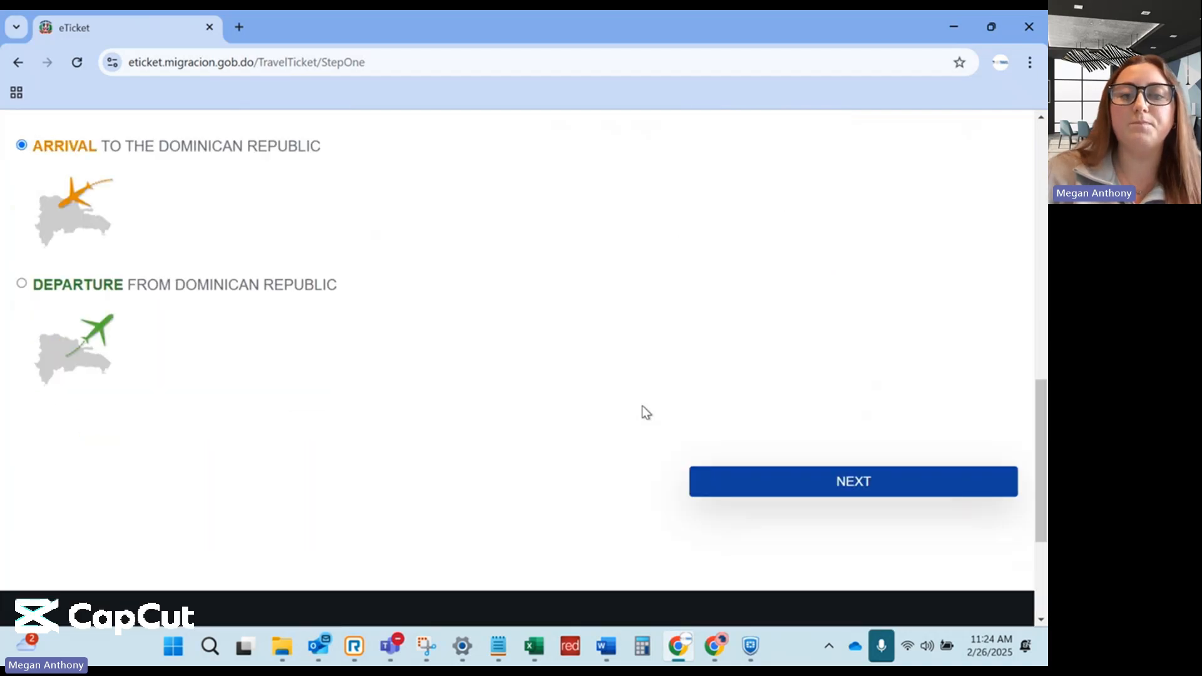
pyautogui.click(779, 483)
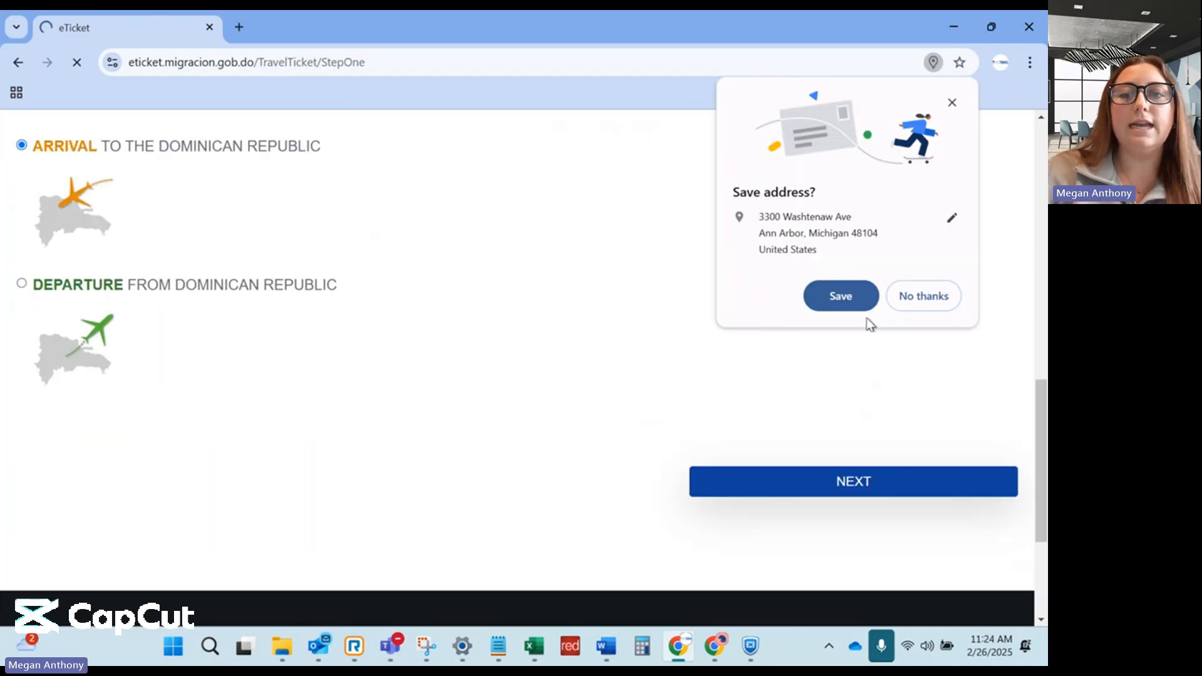
pyautogui.click(915, 303)
# Enter the traveler's first and last name.
pyautogui.scroll(-6, 307, 378)
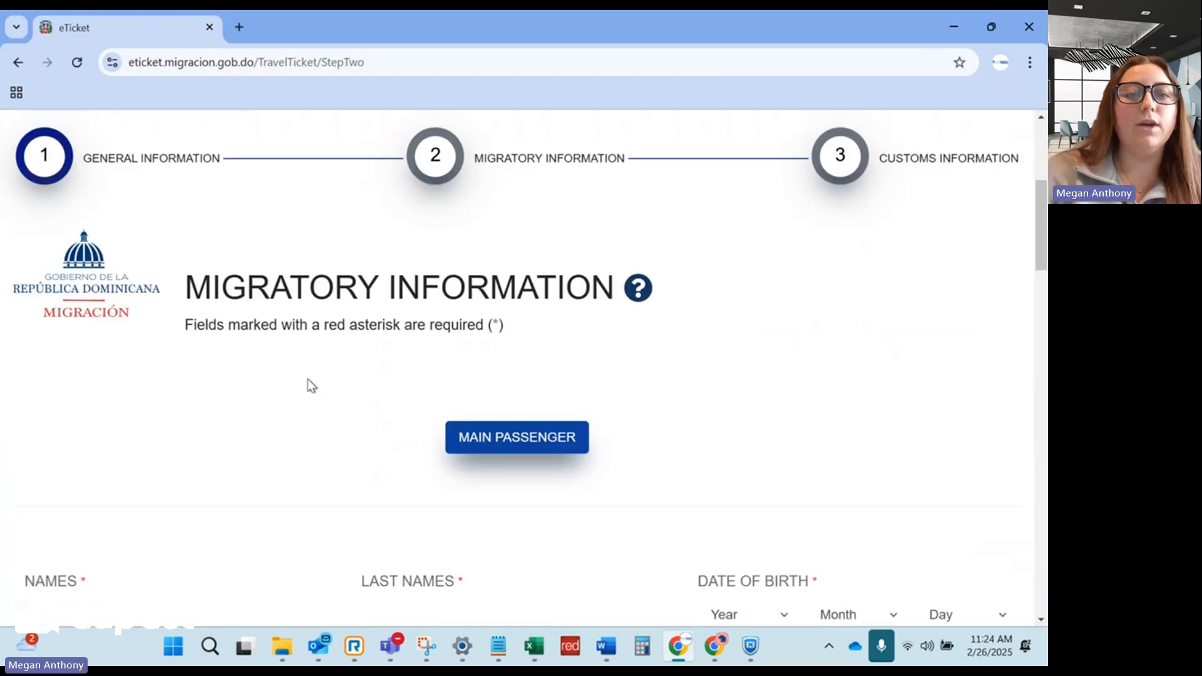
pyautogui.click(233, 291)
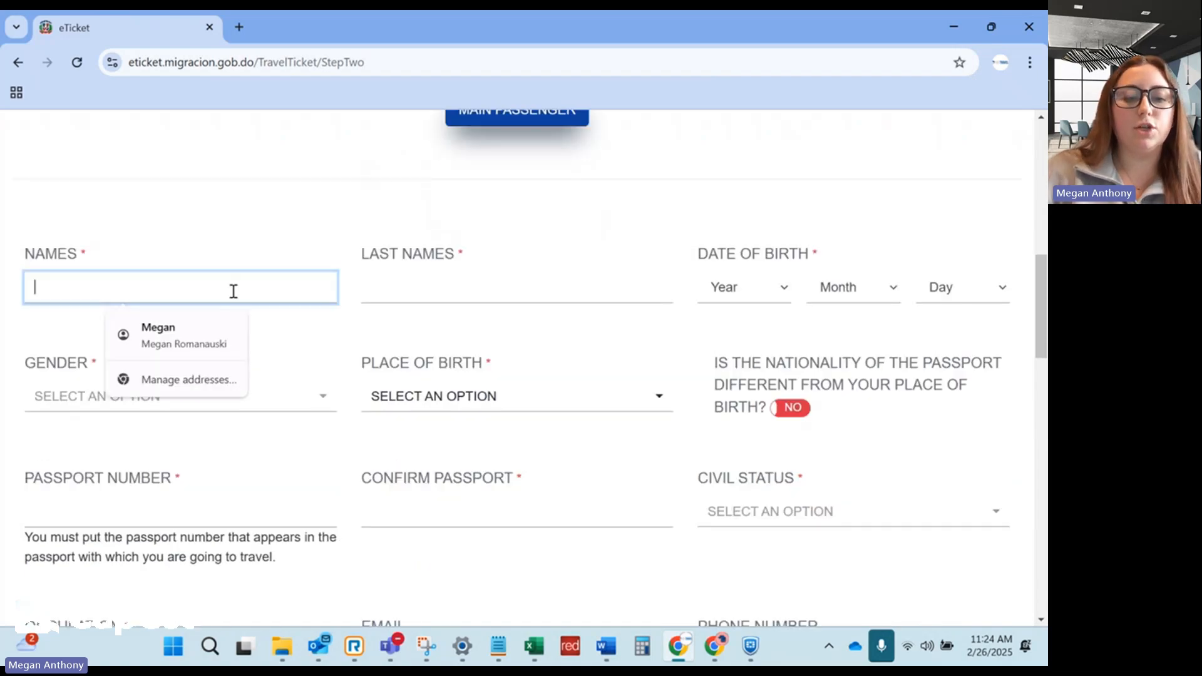
pyautogui.press('Tab')
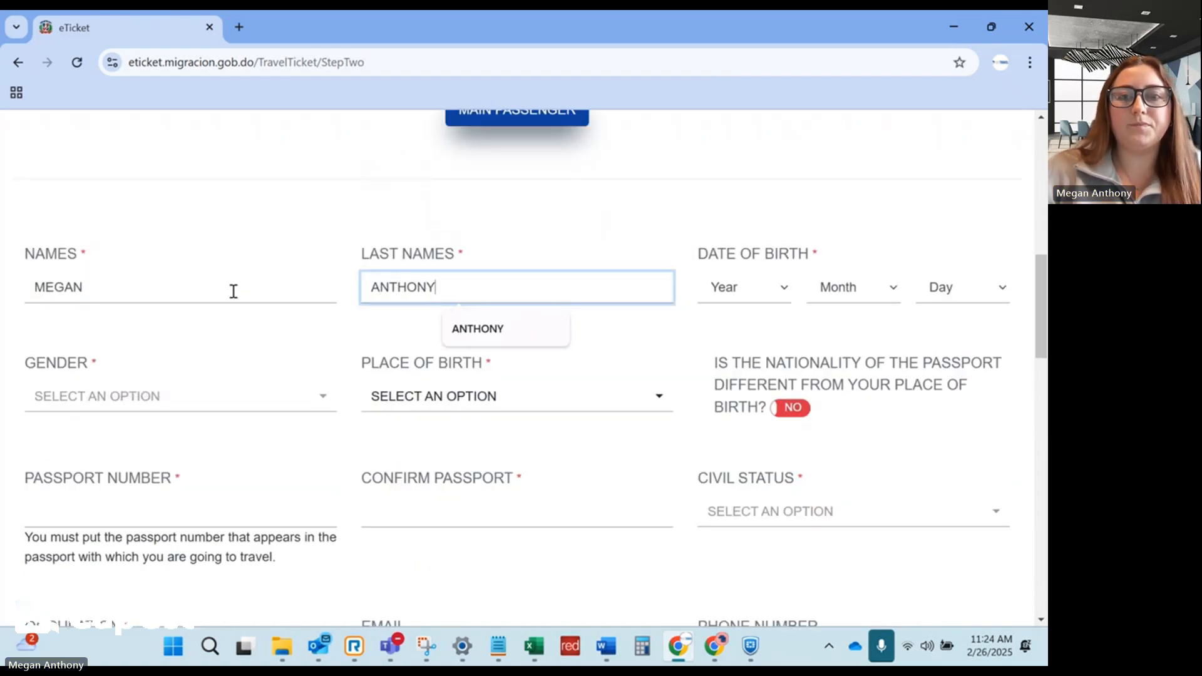
# Set birth date to 2002 May 02 and gender to Feminine.
pyautogui.click(745, 289)
pyautogui.scroll(-5, 739, 438)
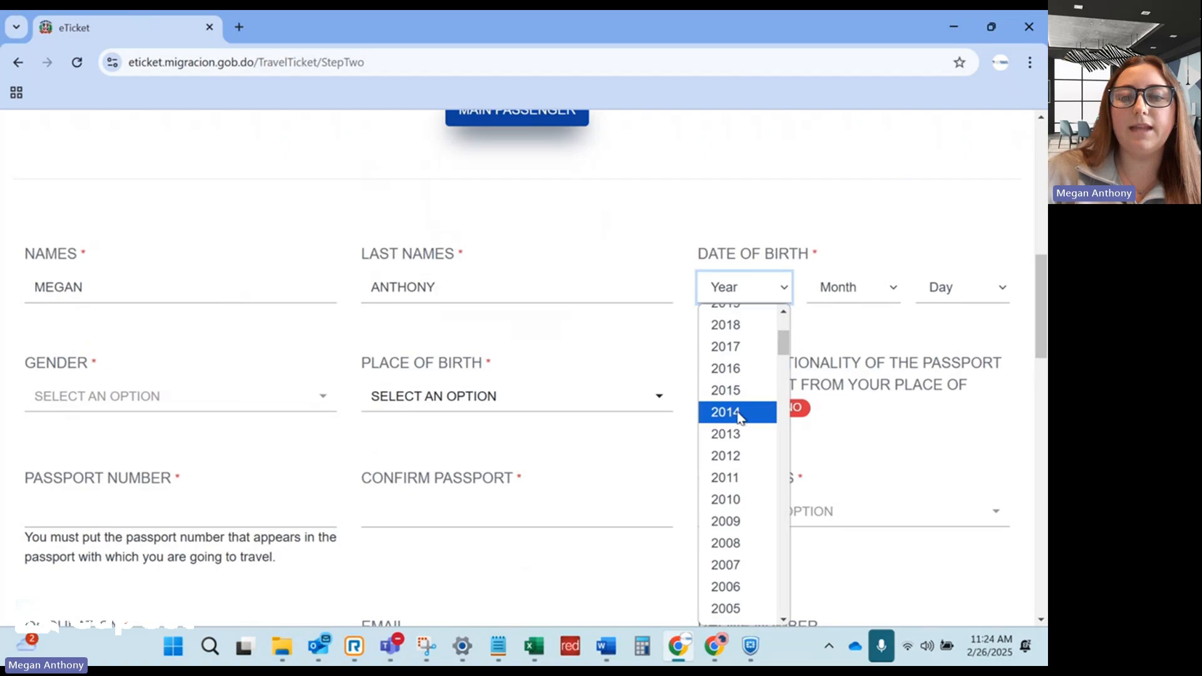
pyautogui.click(739, 510)
pyautogui.click(855, 285)
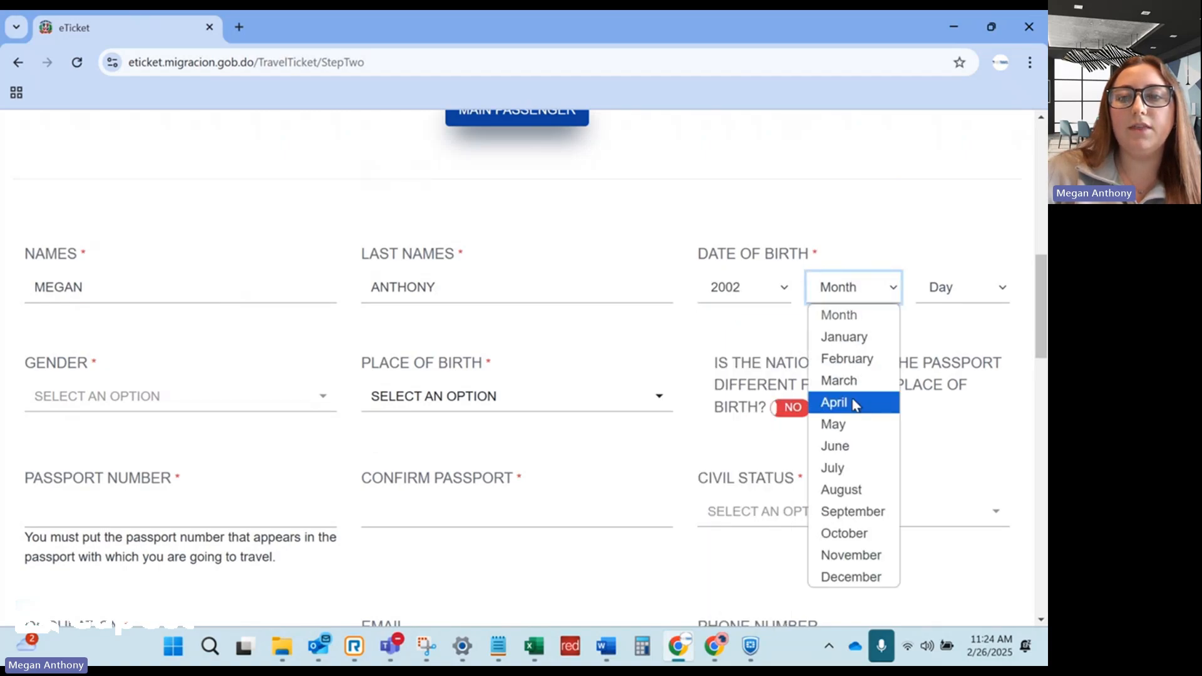
pyautogui.click(836, 424)
pyautogui.click(942, 291)
pyautogui.click(939, 358)
pyautogui.click(250, 404)
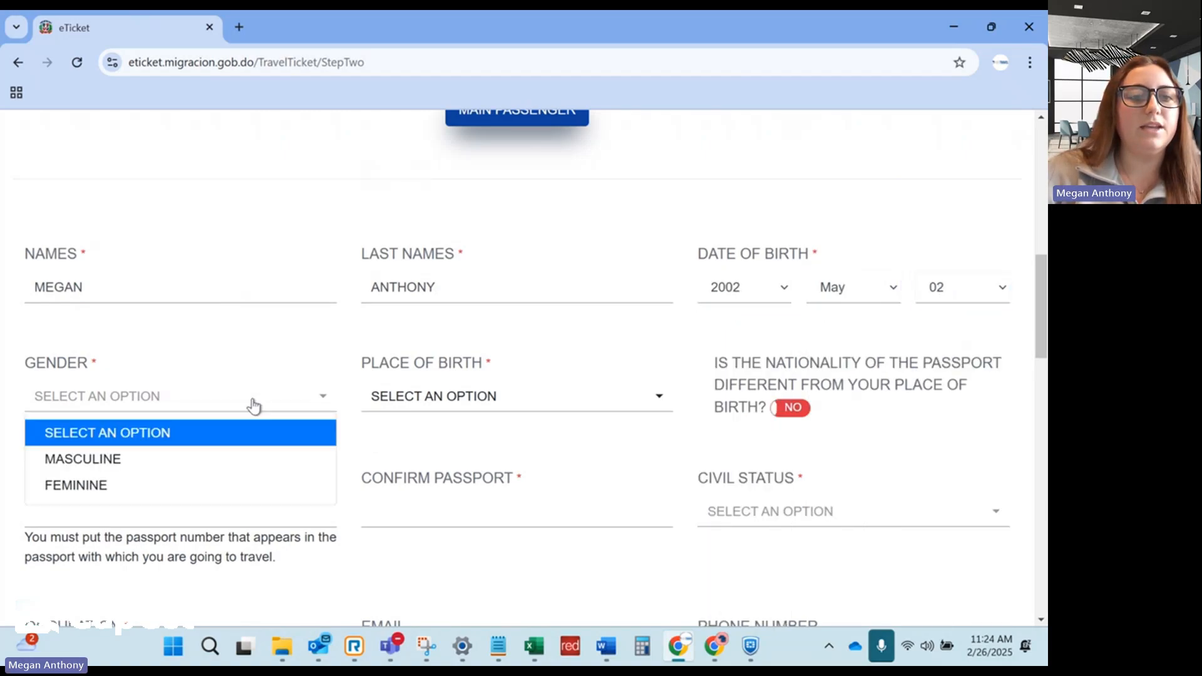
pyautogui.click(156, 483)
# Set birthplace to United States of America and enter and confirm the passport number.
pyautogui.click(482, 396)
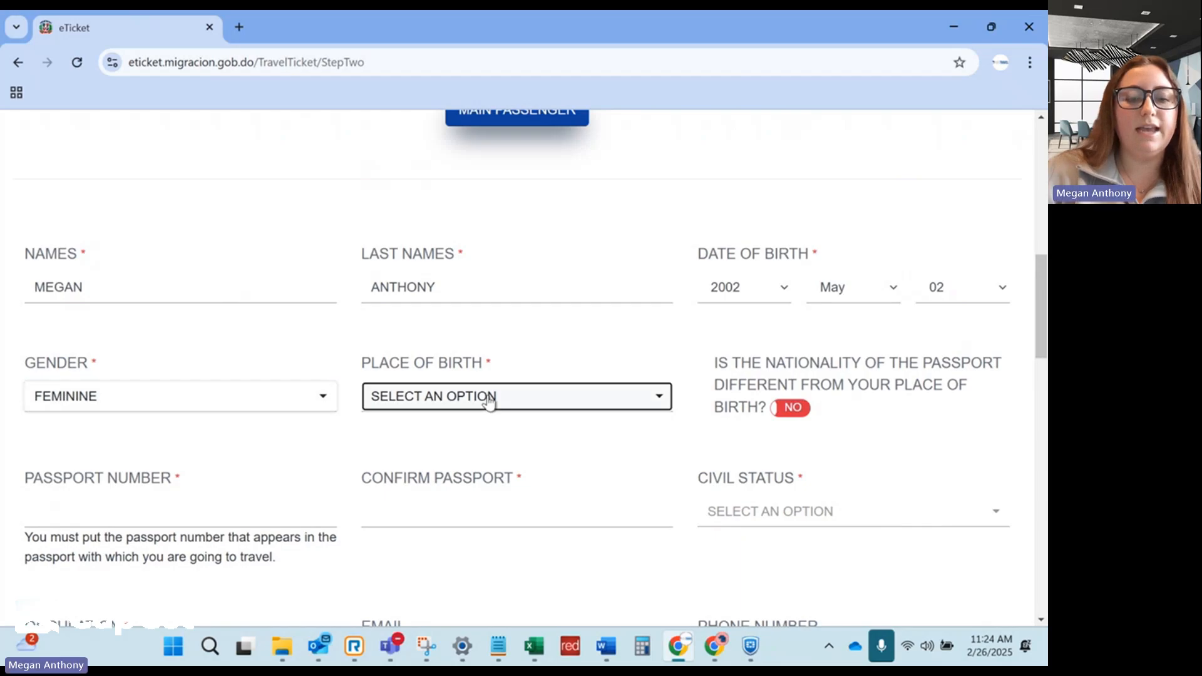
pyautogui.write('USA')
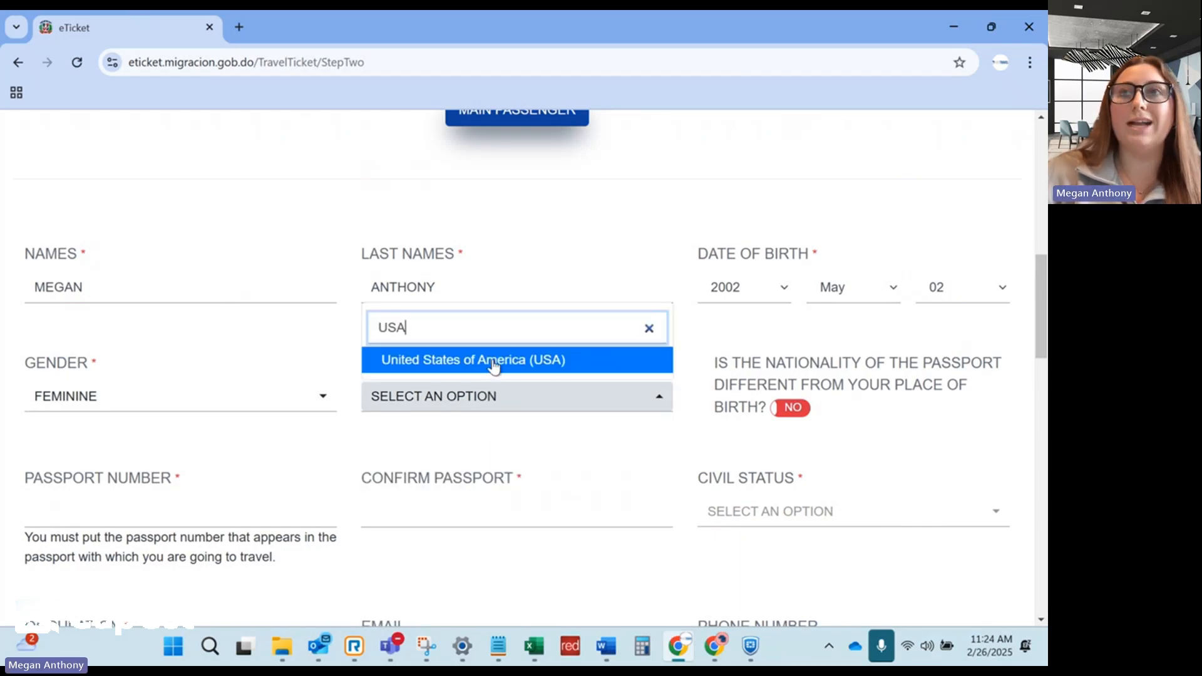
pyautogui.click(494, 367)
pyautogui.scroll(-1, 292, 395)
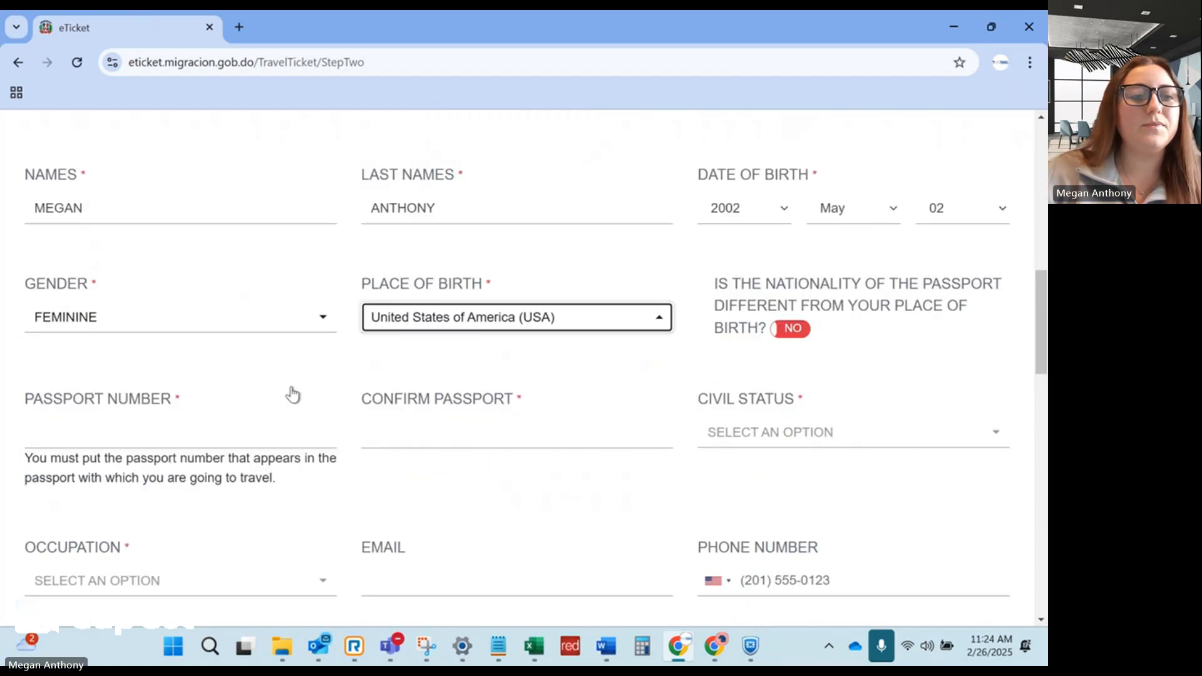
pyautogui.scroll(-1, 293, 394)
pyautogui.click(207, 353)
pyautogui.write('12345')
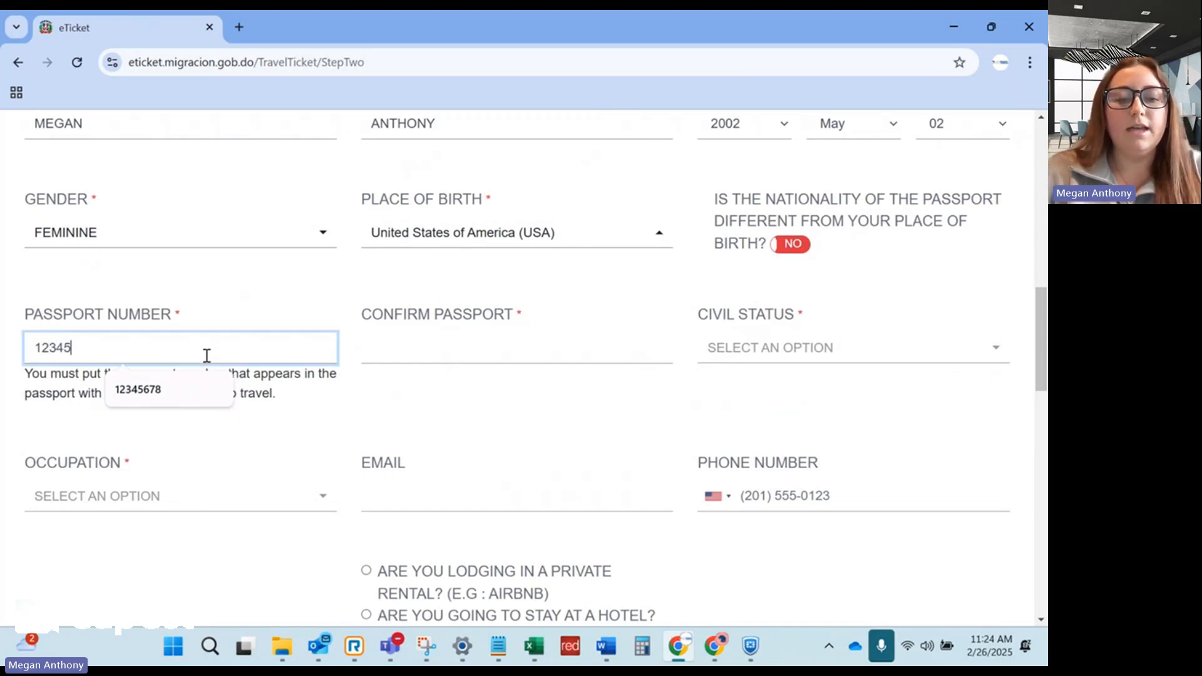
pyautogui.write('678')
pyautogui.click(384, 352)
pyautogui.write('123')
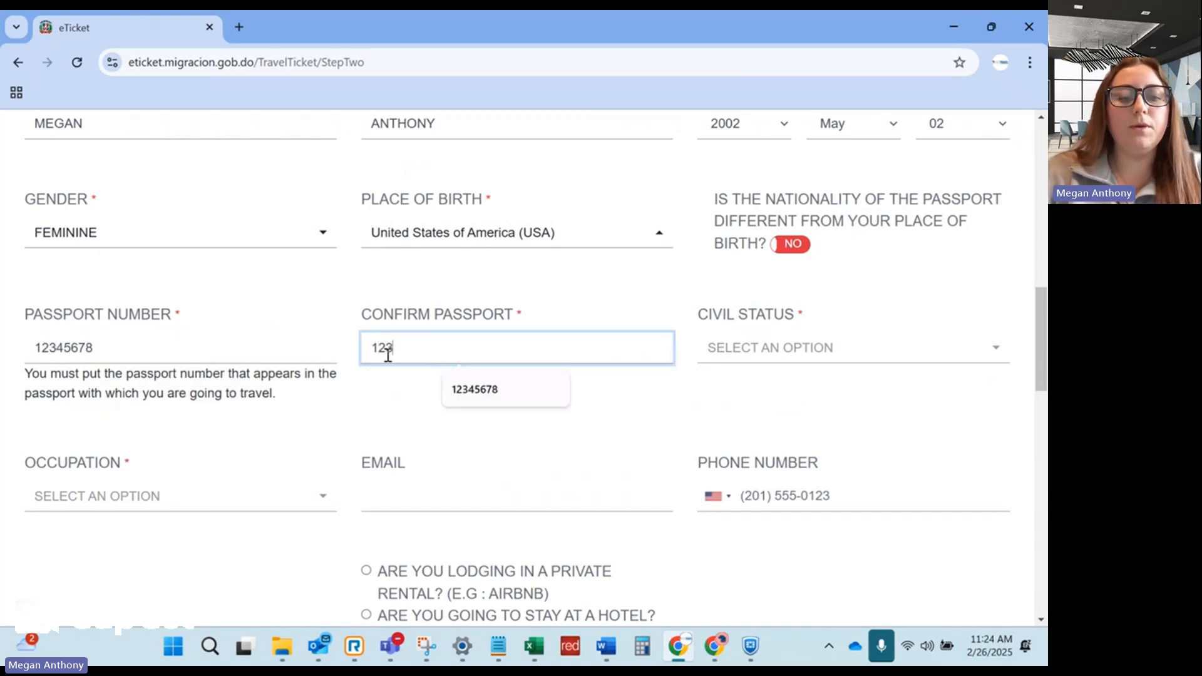
pyautogui.write('45678')
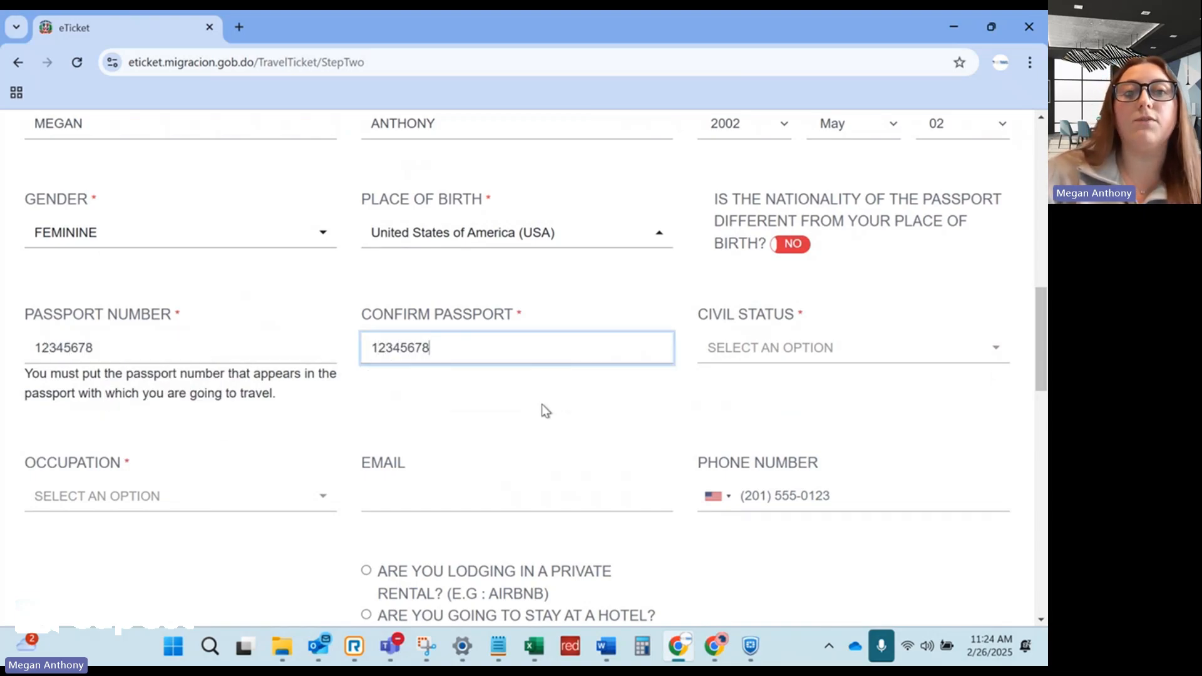
# Set civil status to Single and occupation to Crew Member.
pyautogui.scroll(-1, 579, 394)
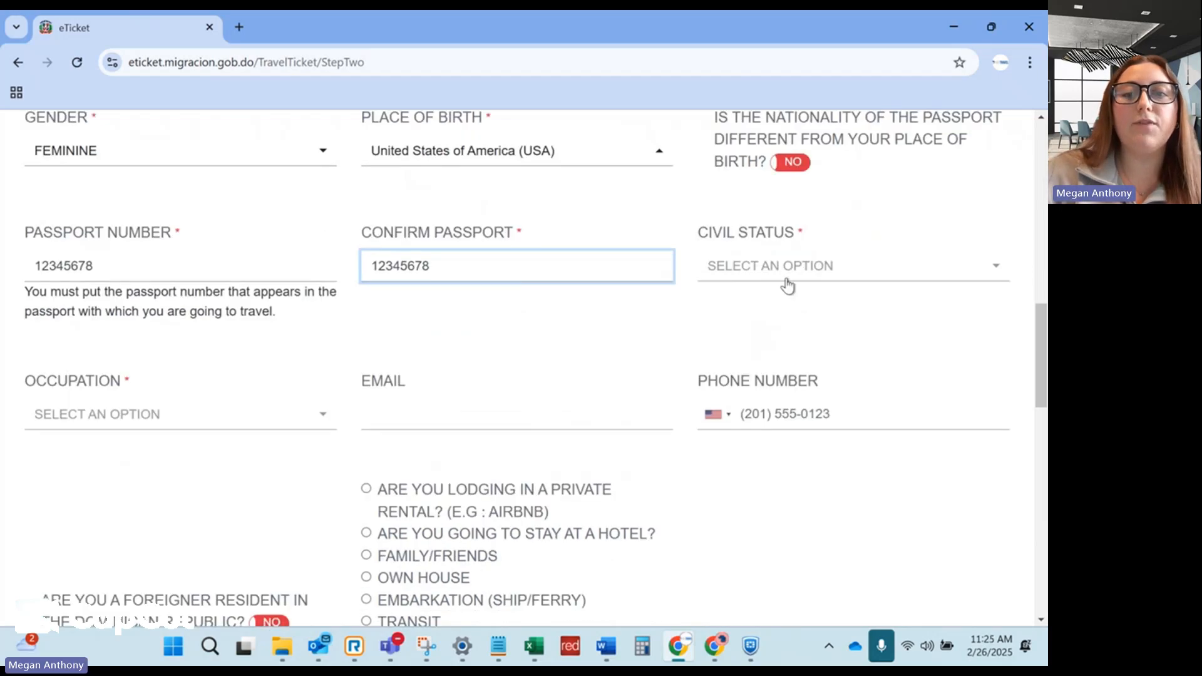
pyautogui.click(788, 279)
pyautogui.click(774, 369)
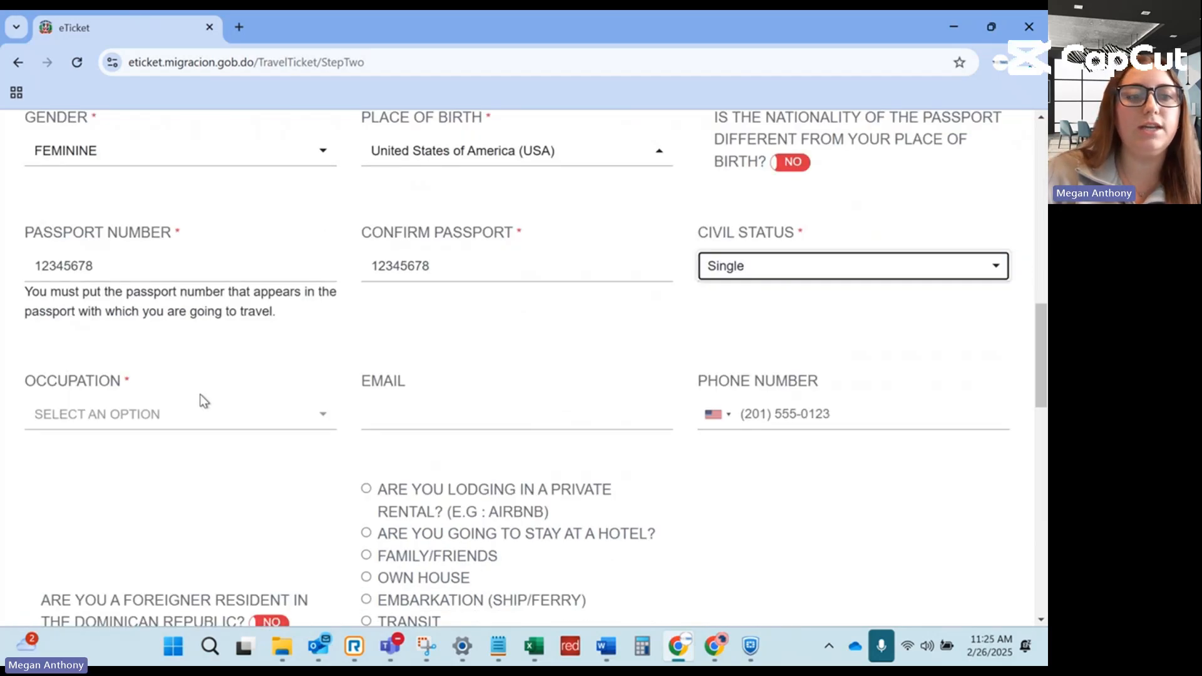
pyautogui.click(184, 416)
pyautogui.click(103, 537)
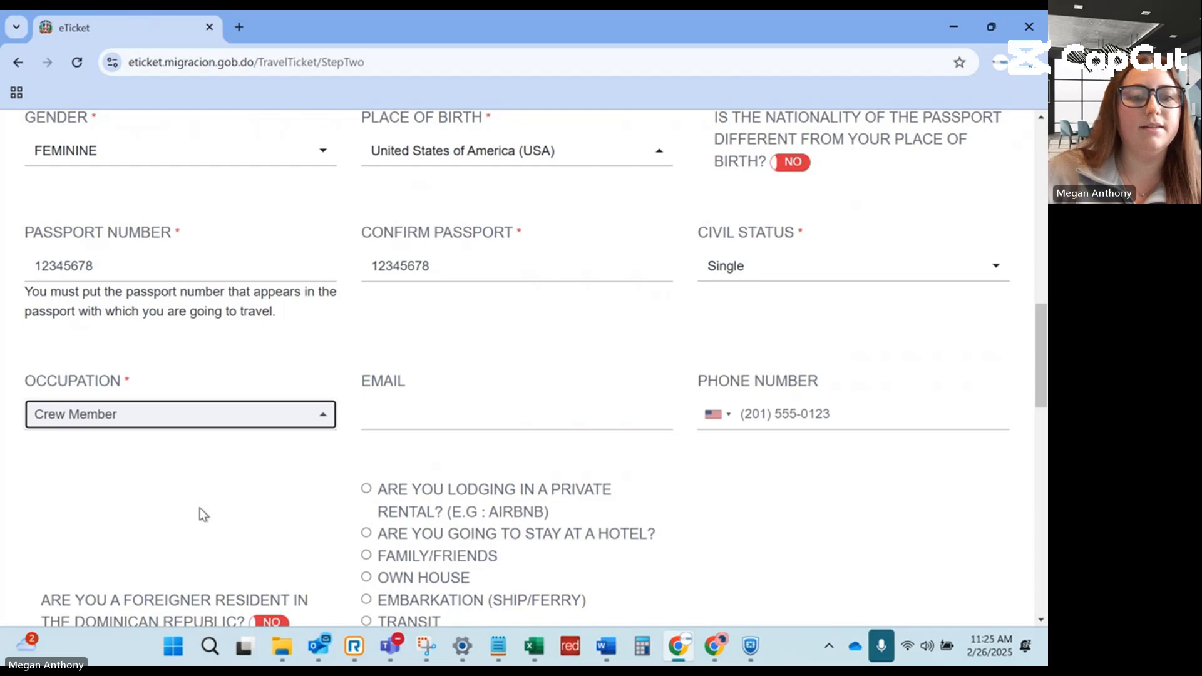
pyautogui.click(484, 420)
# Choose hotel lodging at Hard Rock Hotel & Casino Punta Cana.
pyautogui.scroll(-2, 494, 395)
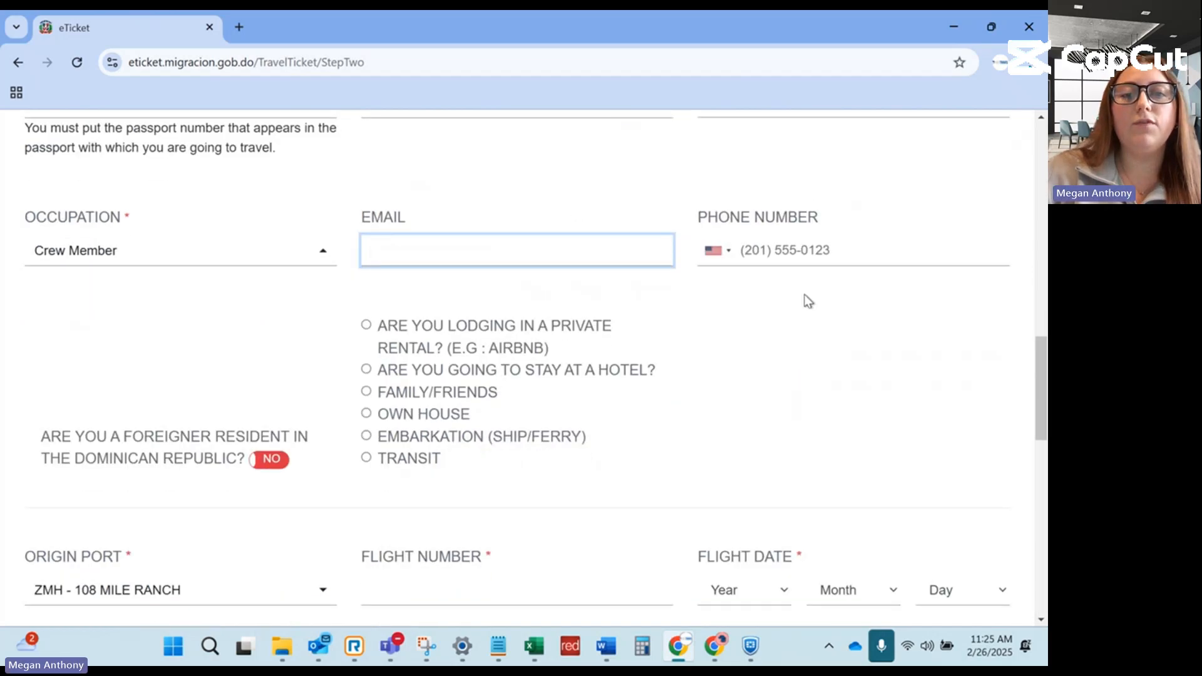
pyautogui.scroll(-1, 808, 322)
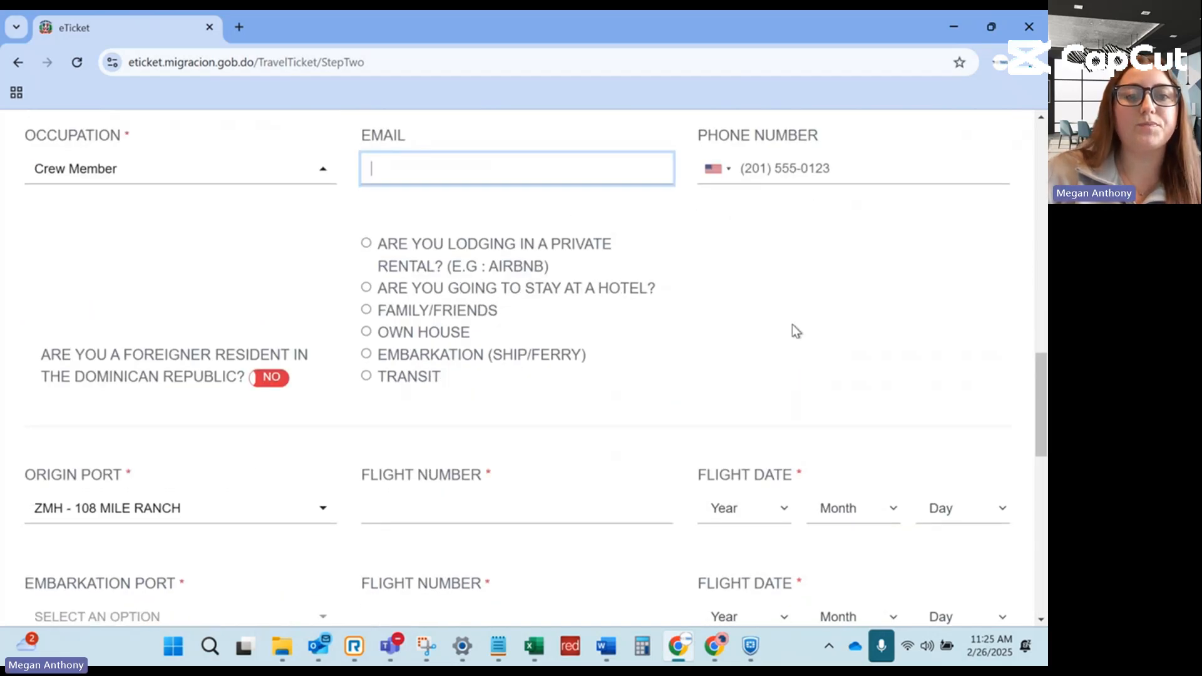
pyautogui.click(366, 289)
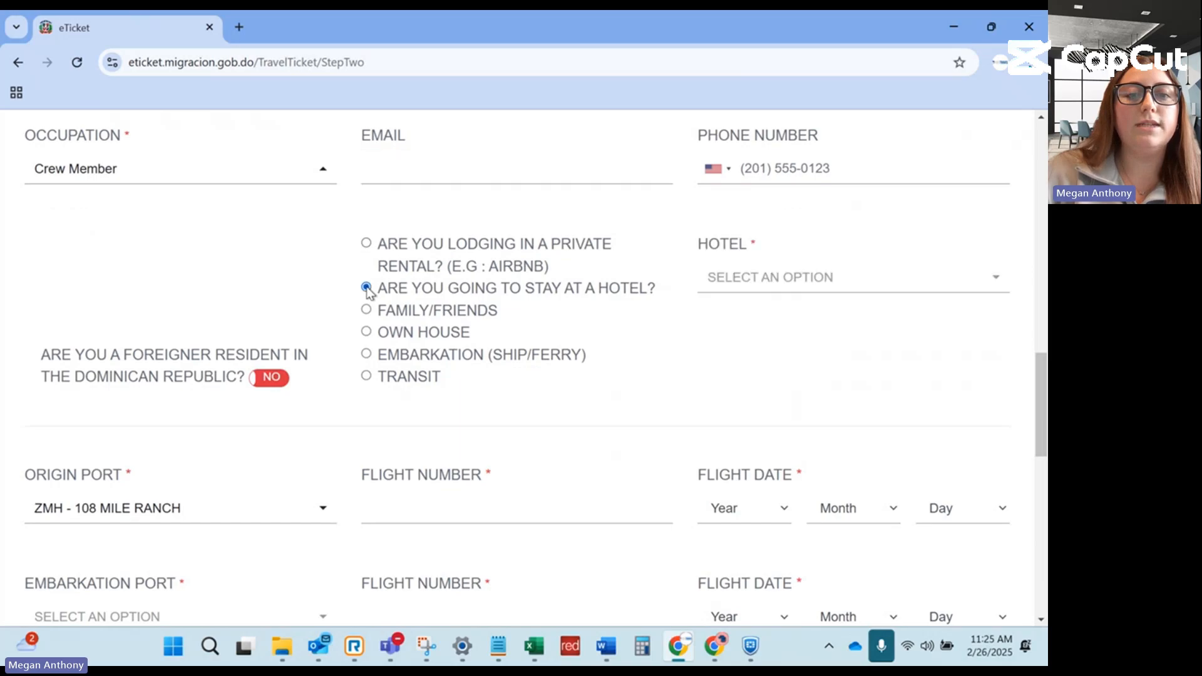
pyautogui.click(777, 283)
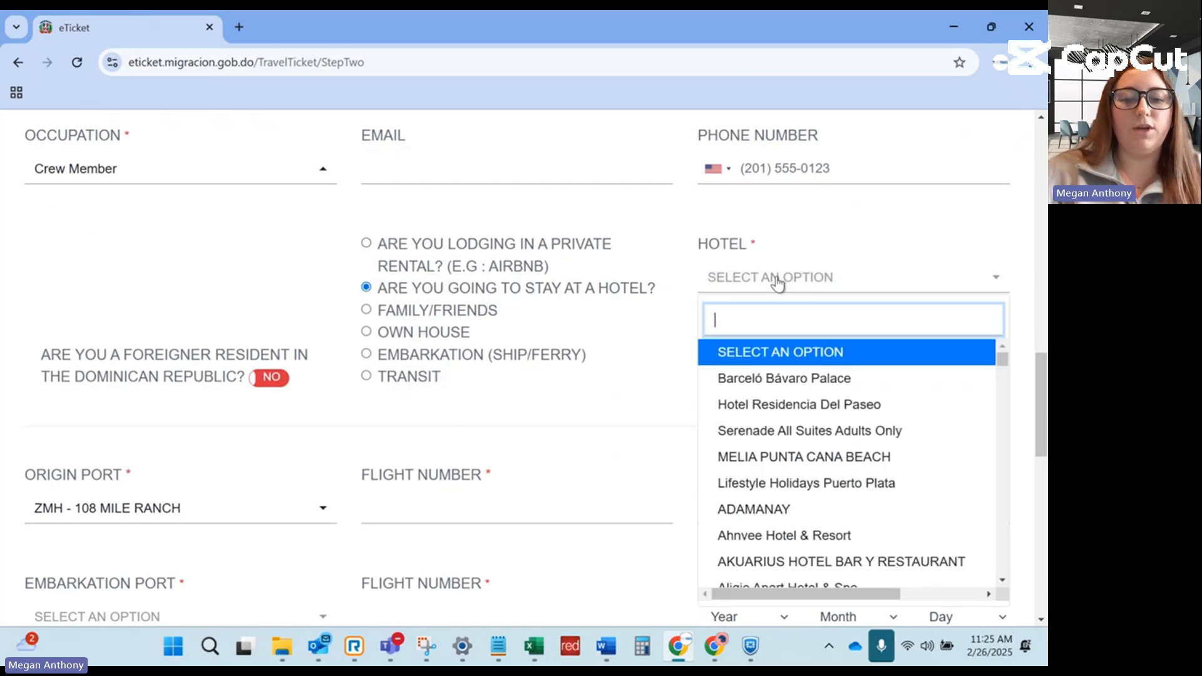
pyautogui.write('Hard Rock')
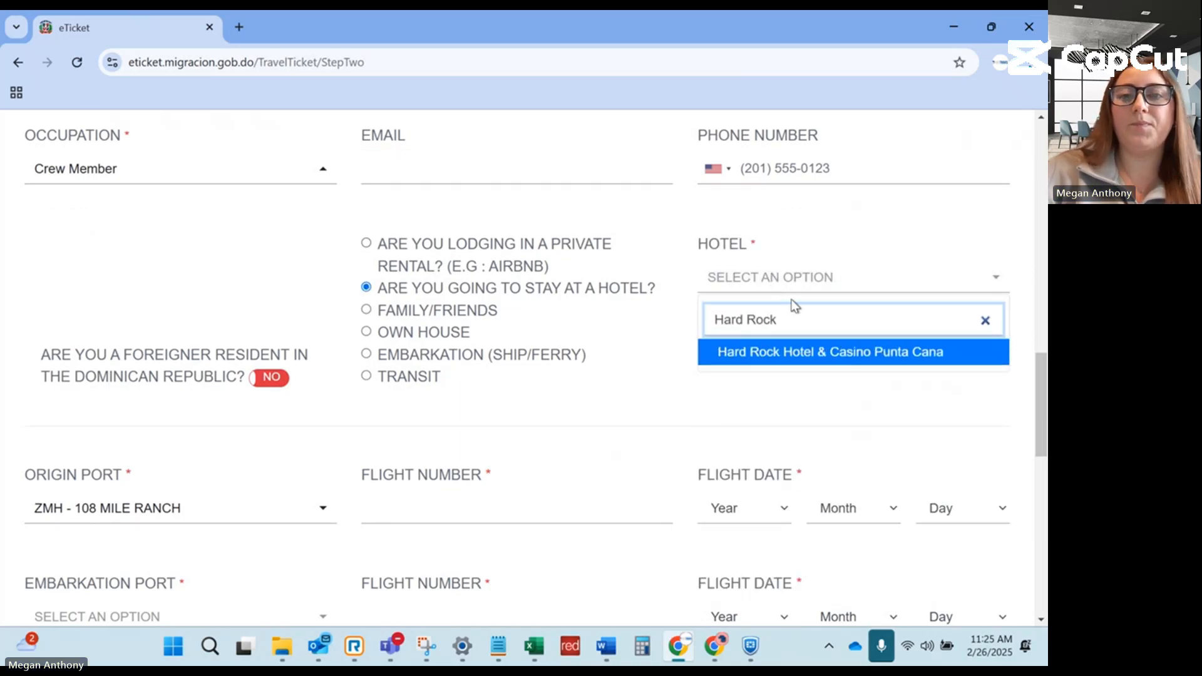
pyautogui.click(786, 351)
pyautogui.scroll(-1, 617, 352)
pyautogui.scroll(-1, 616, 352)
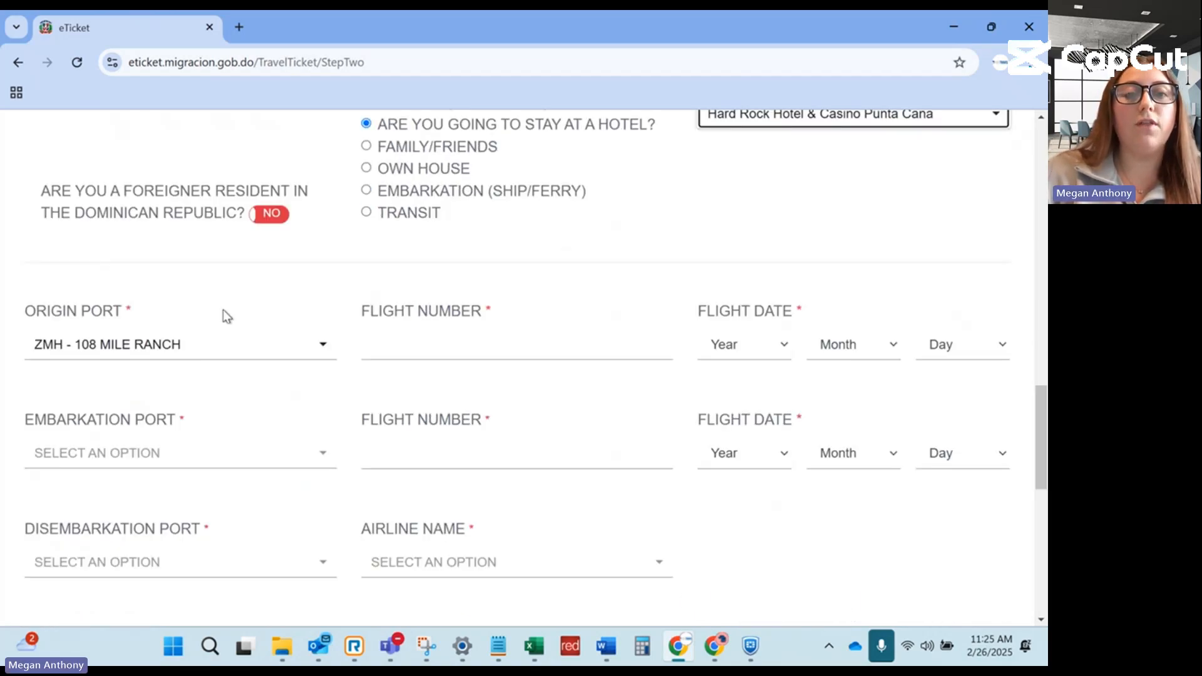
# Set origin port to Detroit Metropolitan Wayne County Airport (DTW) with flight number 1234.
pyautogui.click(203, 346)
pyautogui.write('DTW')
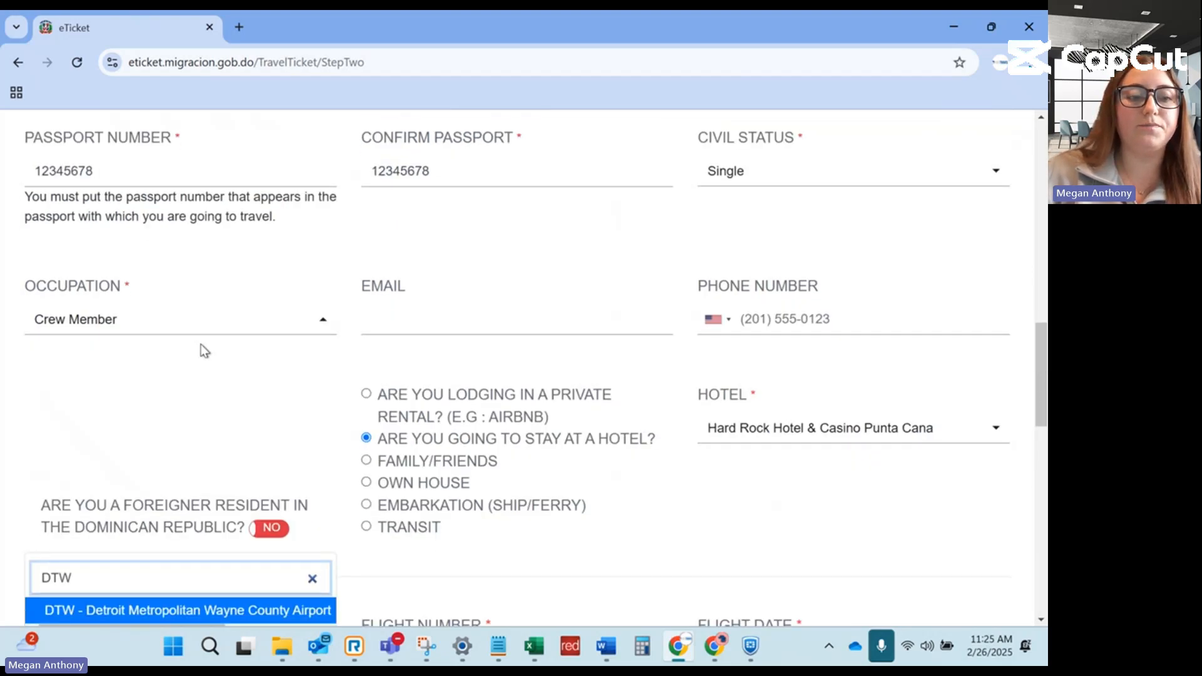
pyautogui.scroll(-4, 175, 513)
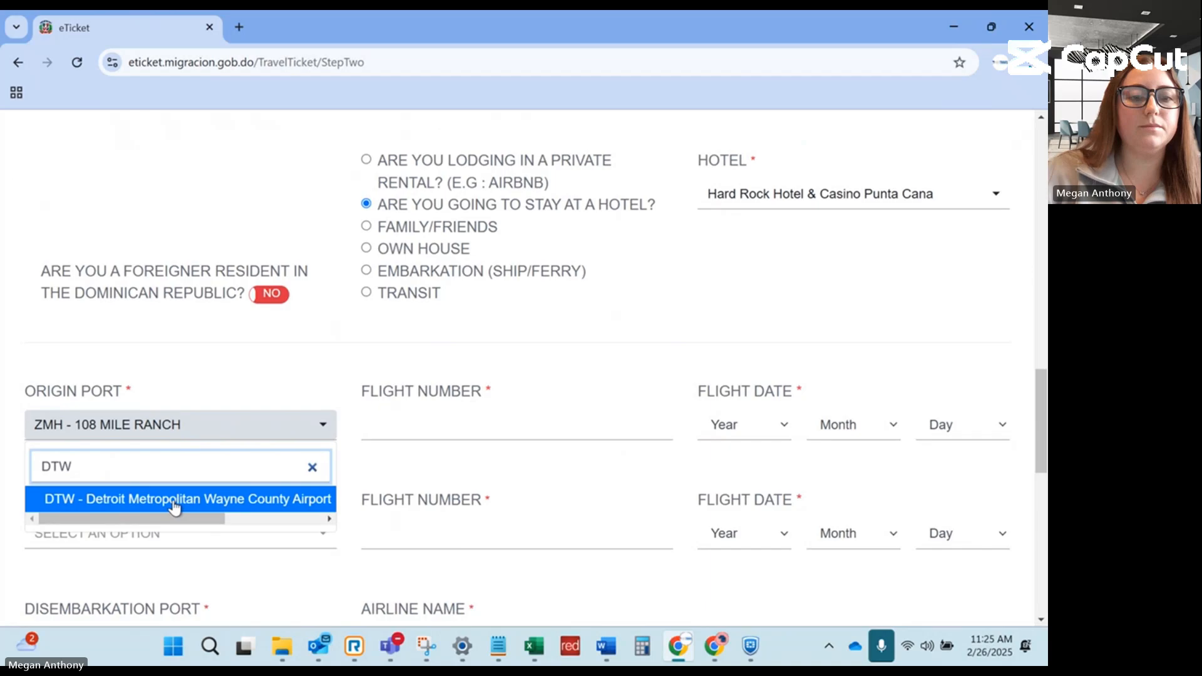
pyautogui.click(175, 500)
pyautogui.click(397, 348)
pyautogui.write('1234')
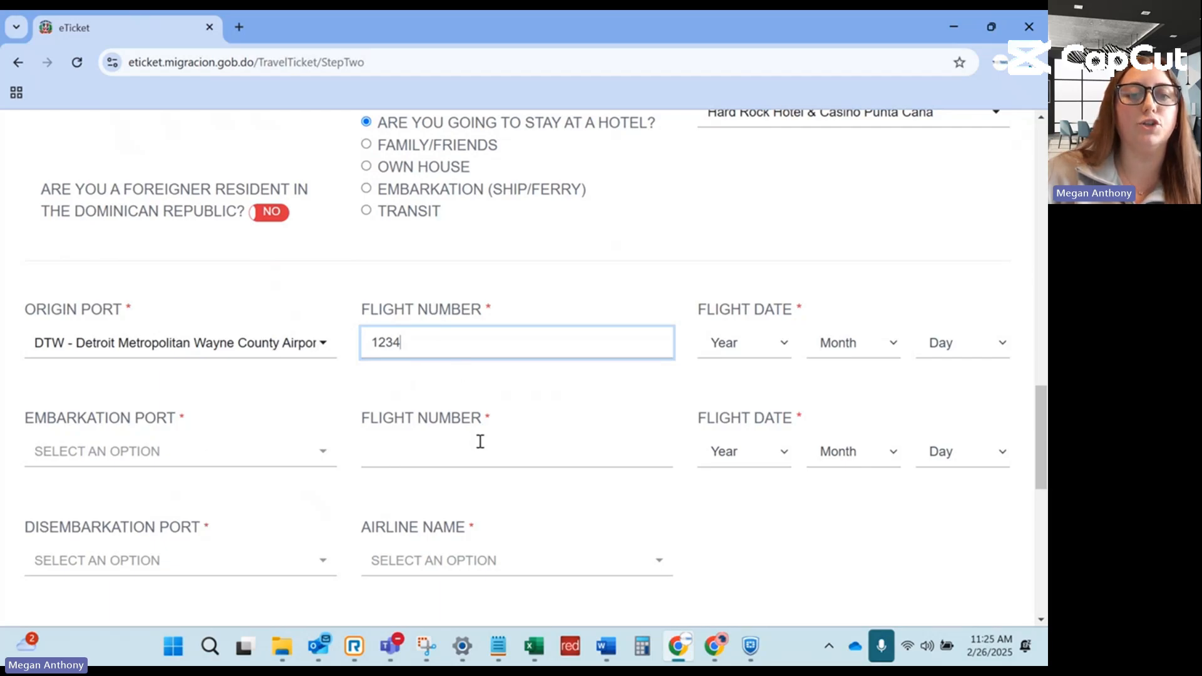
# Set the arrival flight date to 23 March 2025.
pyautogui.click(752, 350)
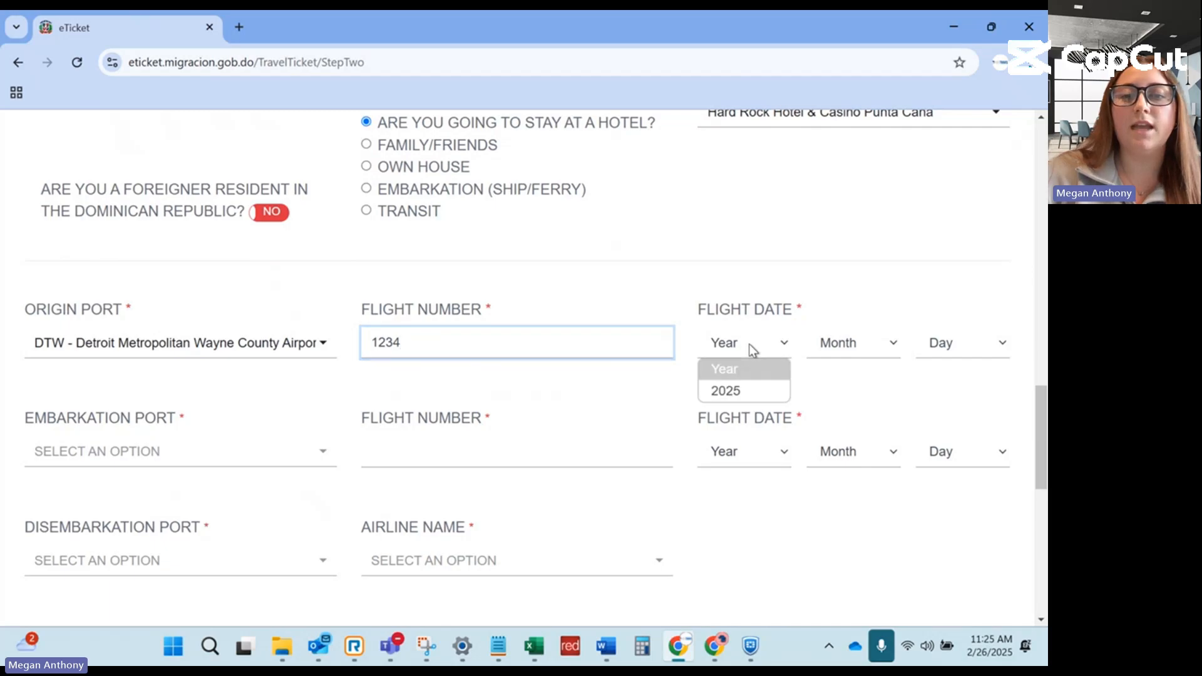
pyautogui.click(723, 389)
pyautogui.click(845, 344)
pyautogui.click(839, 413)
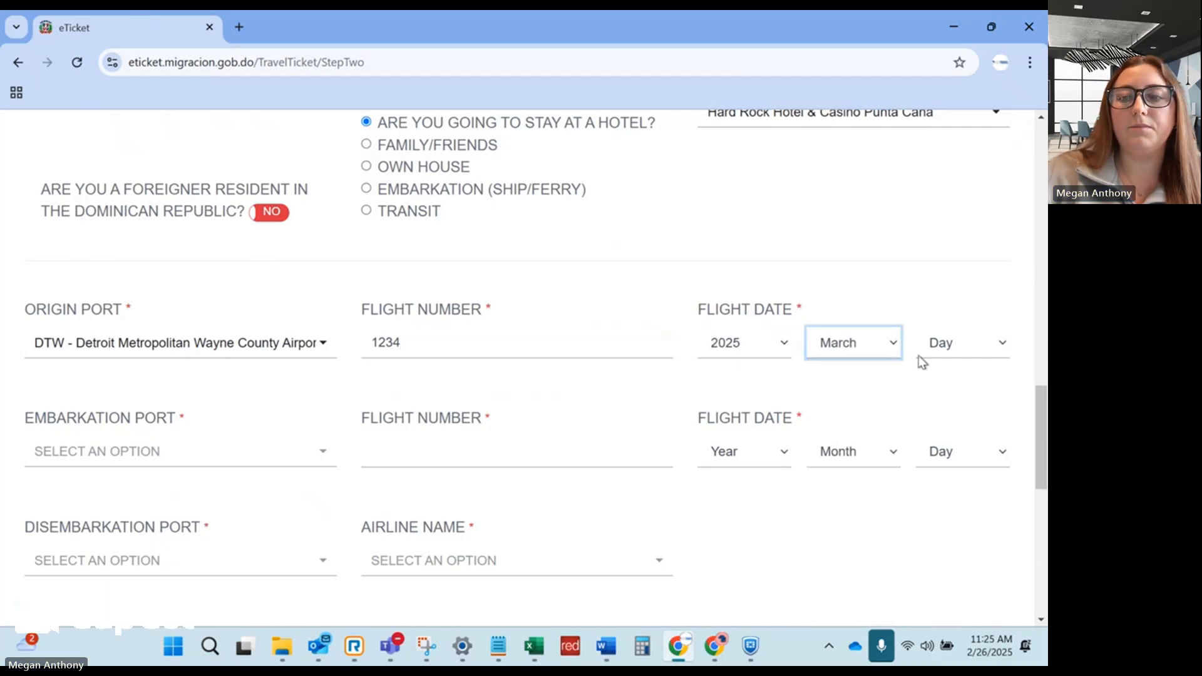
pyautogui.click(939, 344)
pyautogui.scroll(-5, 952, 295)
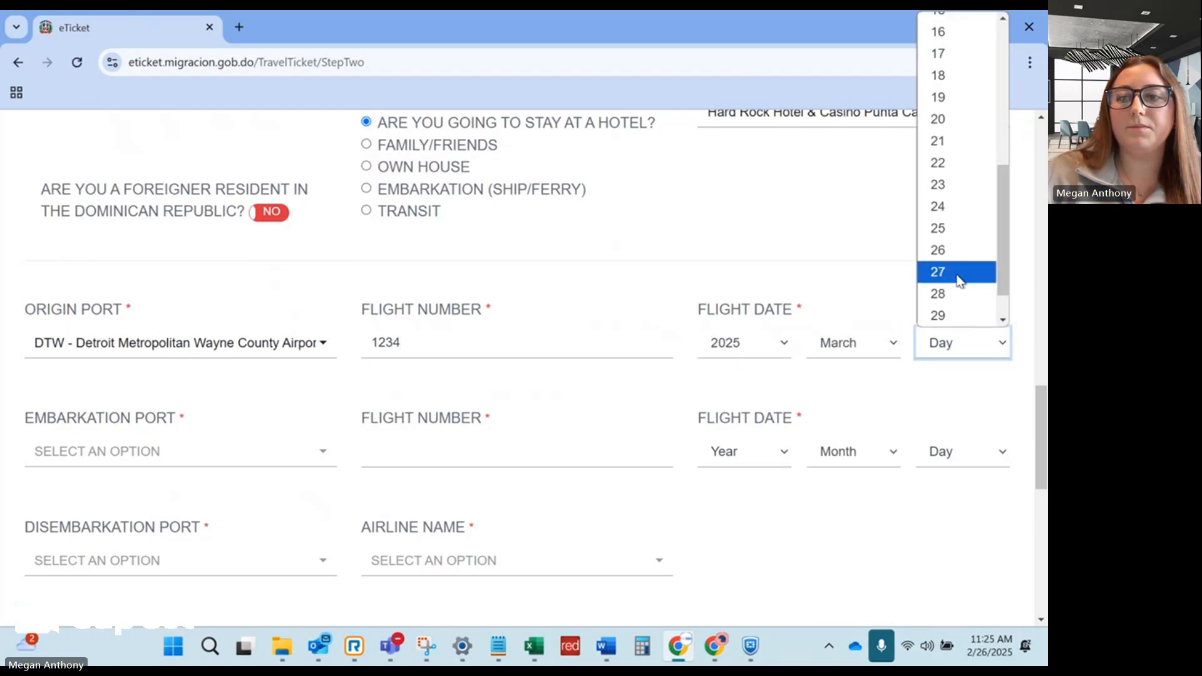
pyautogui.click(951, 185)
pyautogui.scroll(-1, 257, 443)
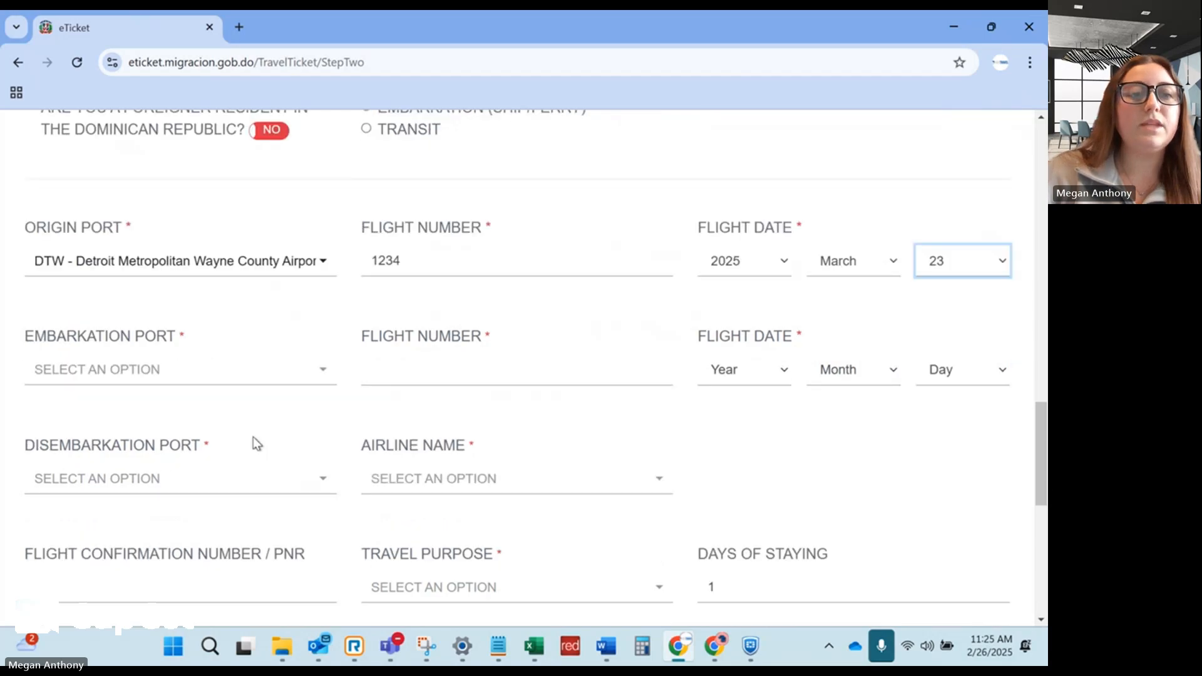
# Set the embarkation port to Lester B. Pearson (YYZ).
pyautogui.click(213, 370)
pyautogui.write('YYZ')
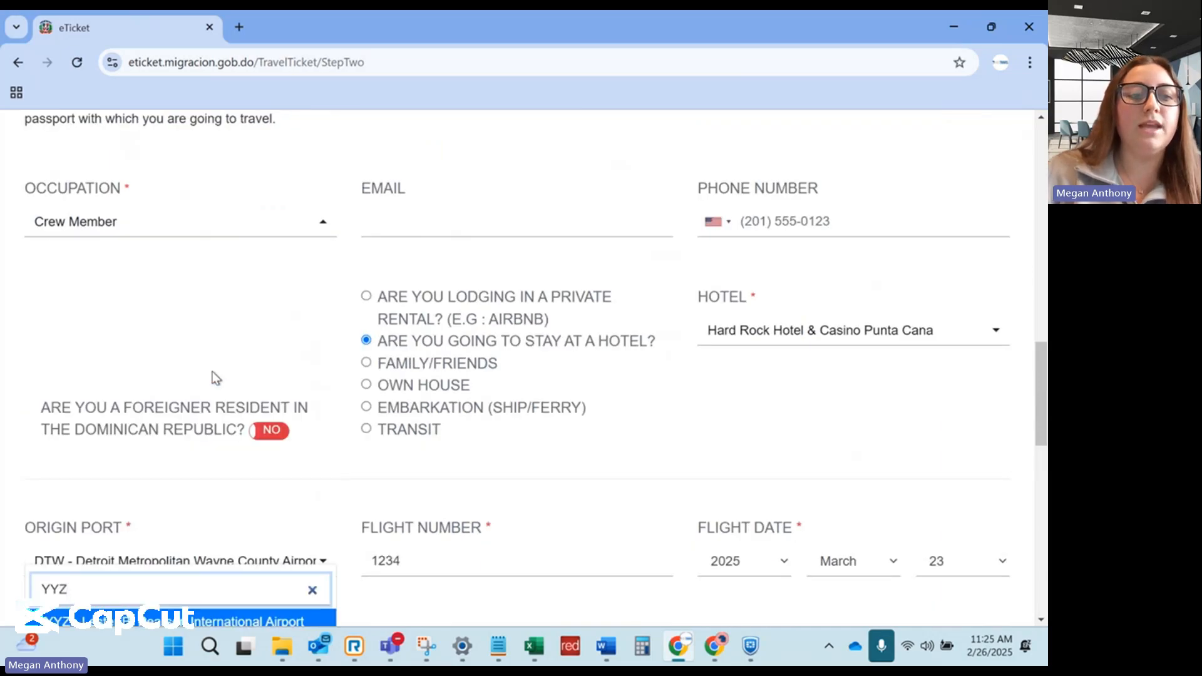
pyautogui.scroll(-1, 212, 376)
pyautogui.click(161, 548)
pyautogui.scroll(-2, 532, 461)
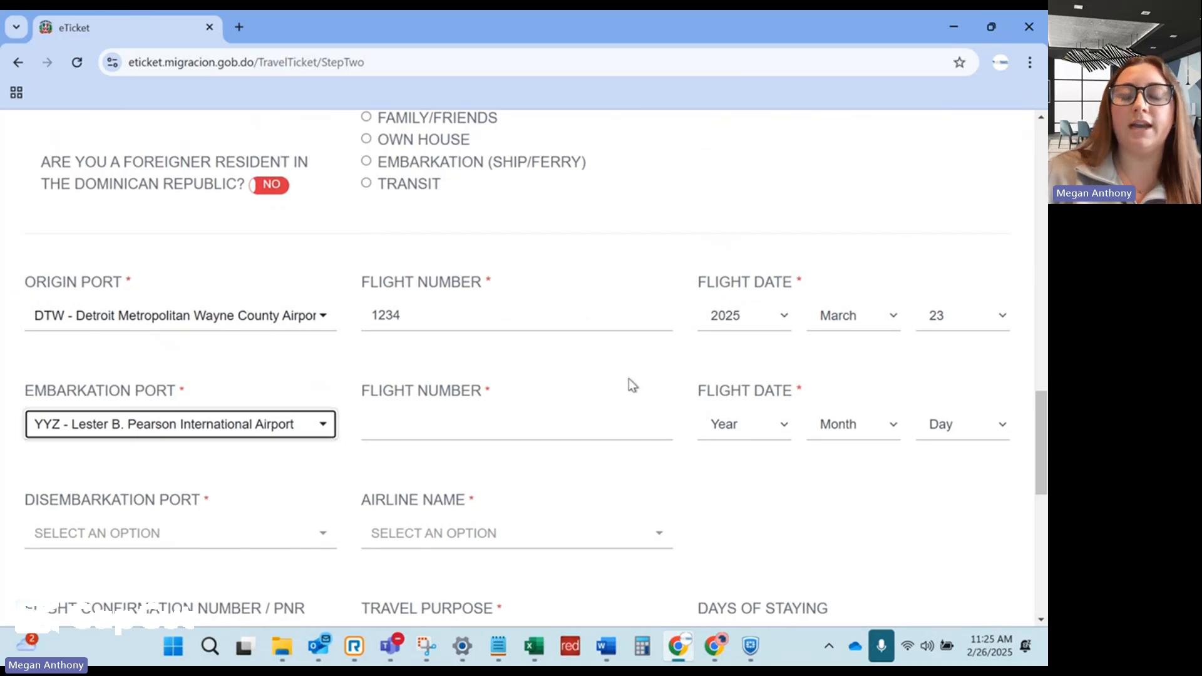
pyautogui.scroll(-1, 632, 385)
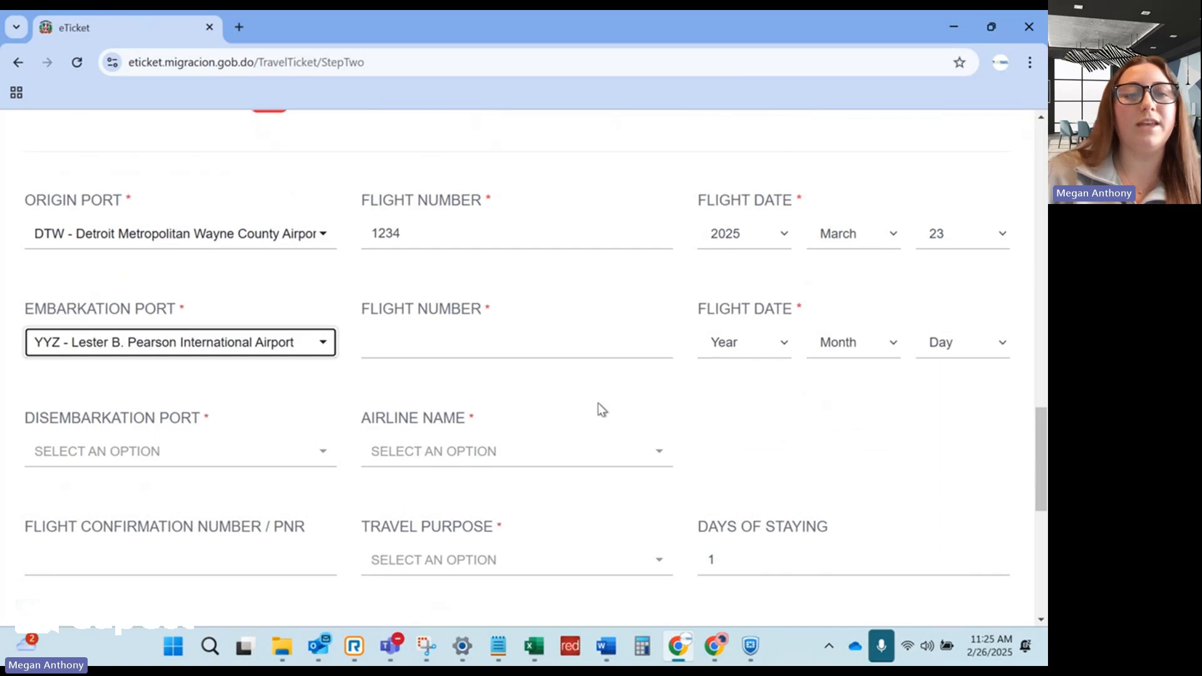
# Give the YYZ leg flight number 1234 dated 23 March 2025.
pyautogui.click(529, 353)
pyautogui.write('123')
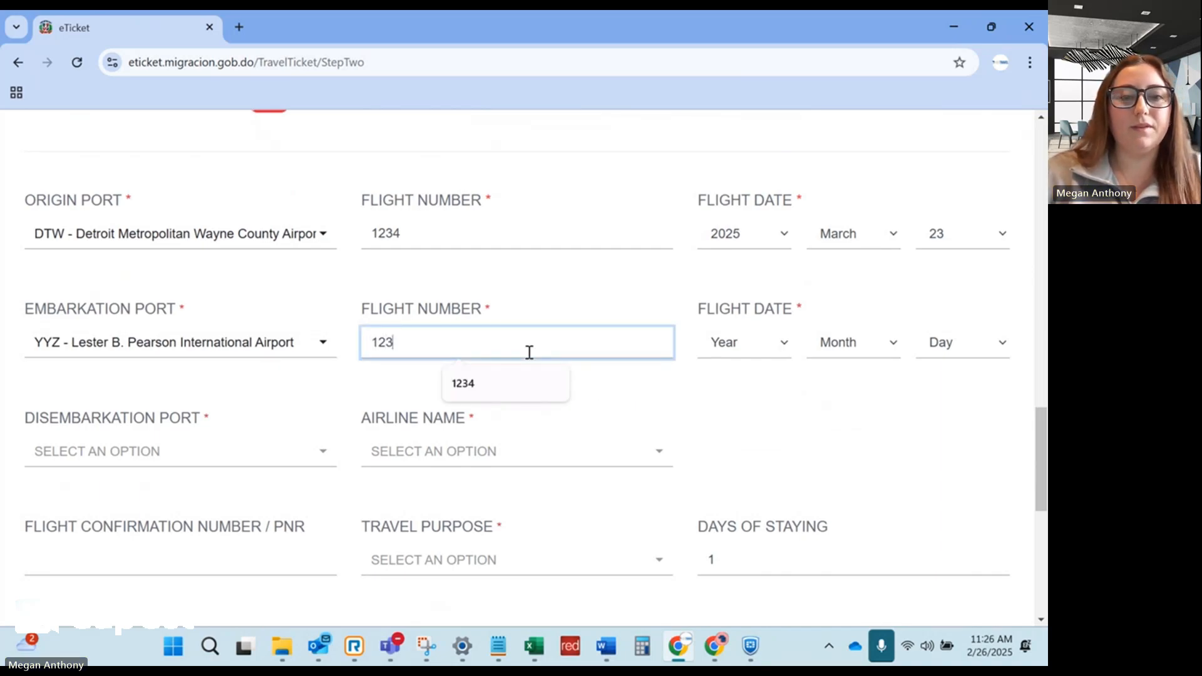
pyautogui.write('4')
pyautogui.click(752, 351)
pyautogui.click(743, 392)
pyautogui.click(841, 348)
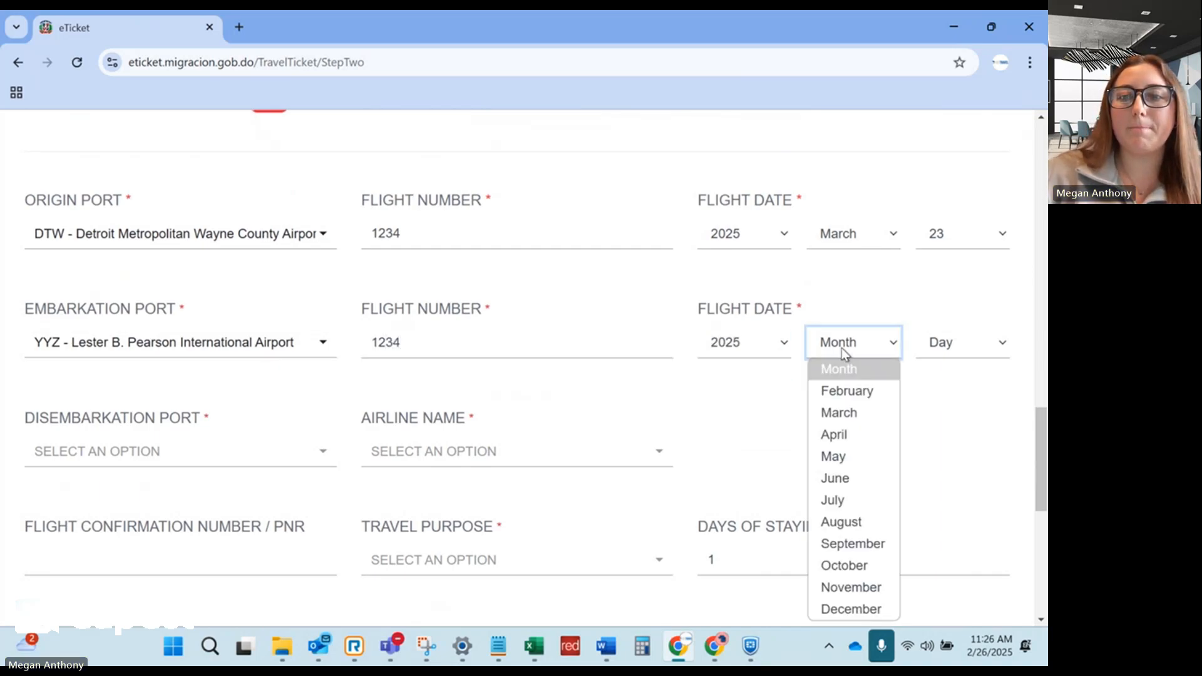
pyautogui.click(838, 413)
pyautogui.click(938, 345)
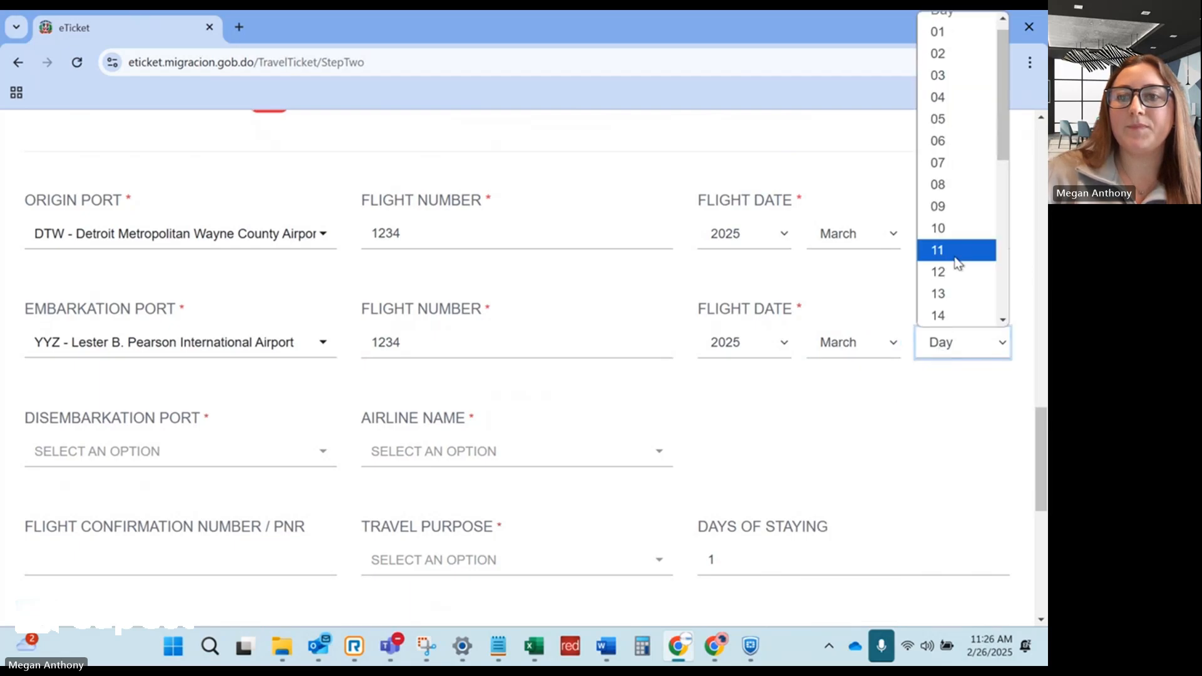
pyautogui.scroll(-6, 958, 257)
pyautogui.click(942, 139)
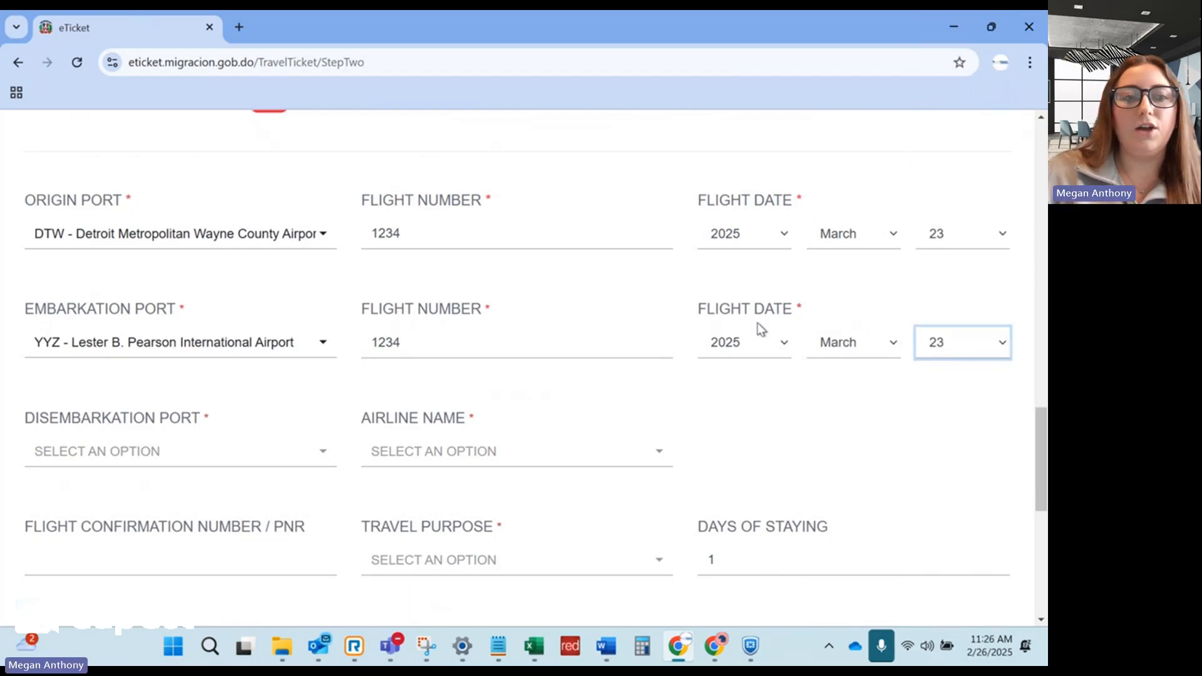
pyautogui.scroll(-1, 209, 397)
# Set disembarkation port to PUJ and airline to DL - Delta Air Lines.
pyautogui.click(205, 370)
pyautogui.write('P')
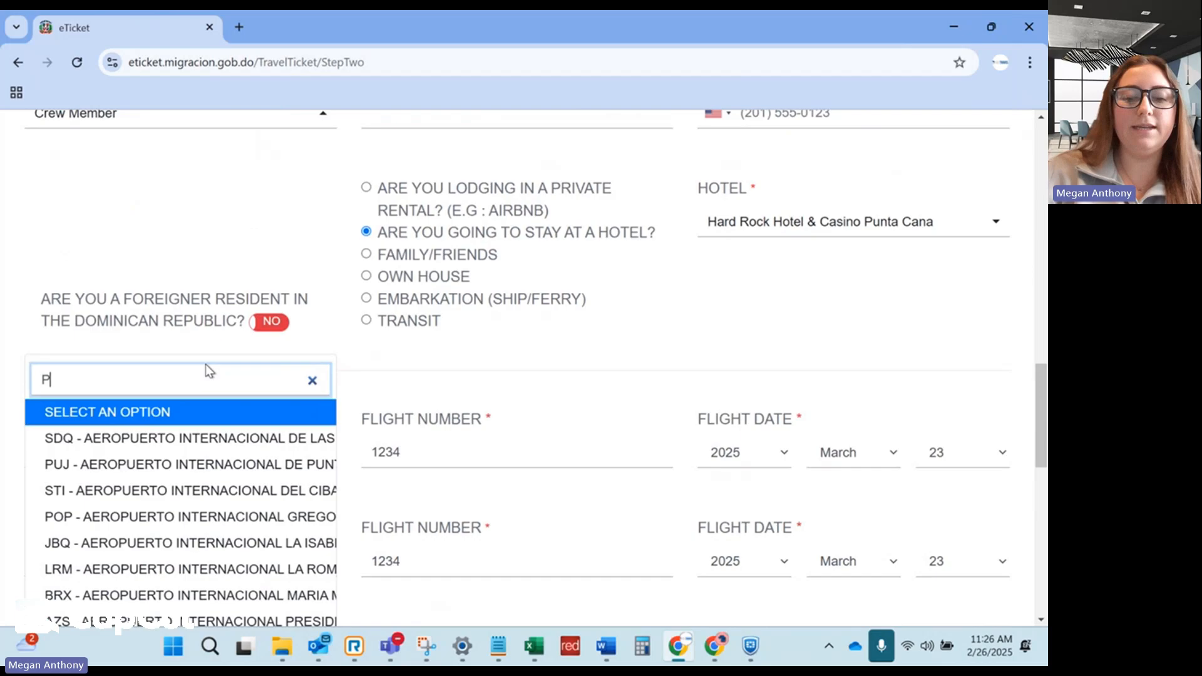
pyautogui.write('UJ')
pyautogui.scroll(-3, 205, 367)
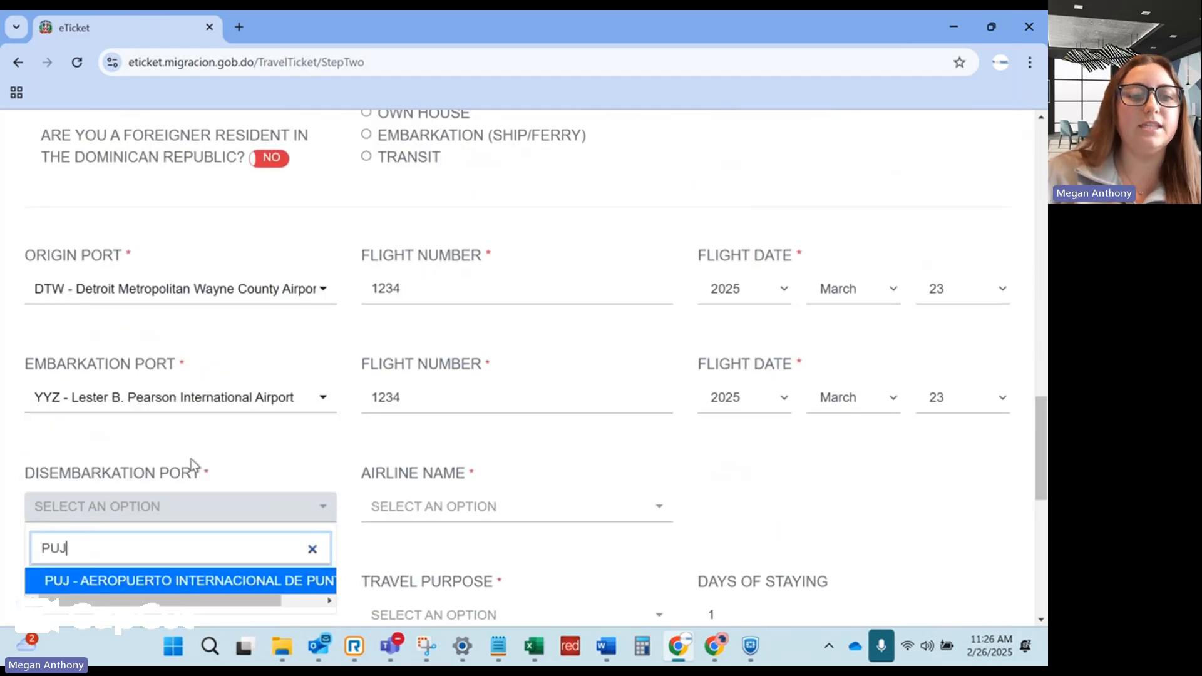
pyautogui.click(176, 587)
pyautogui.scroll(-2, 368, 430)
pyautogui.click(442, 430)
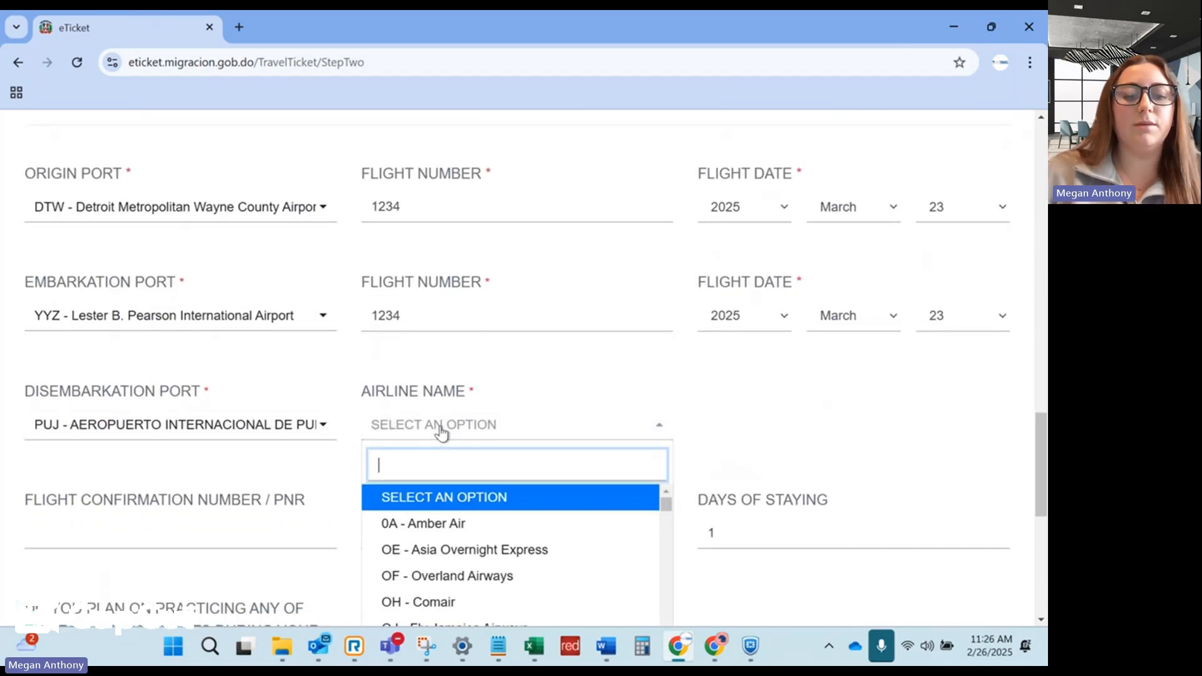
pyautogui.write('Delta')
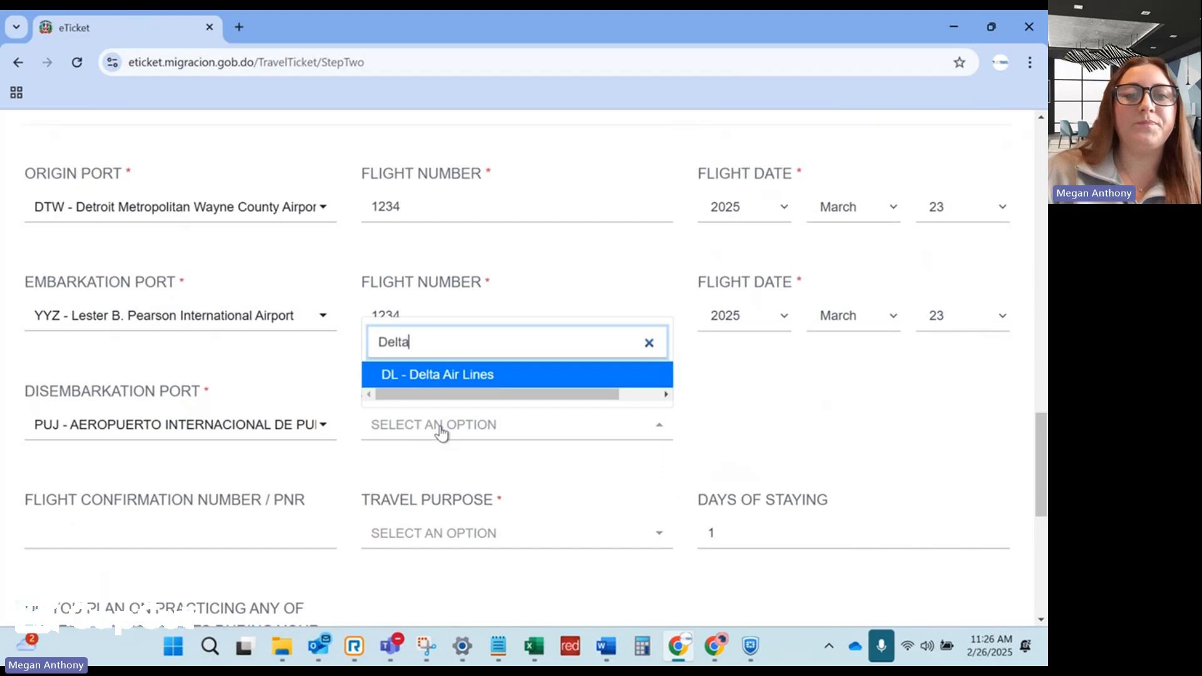
pyautogui.click(438, 374)
# Enter the flight confirmation number, choose Leisure purpose and a 7-day stay.
pyautogui.click(232, 535)
pyautogui.scroll(-2, 280, 489)
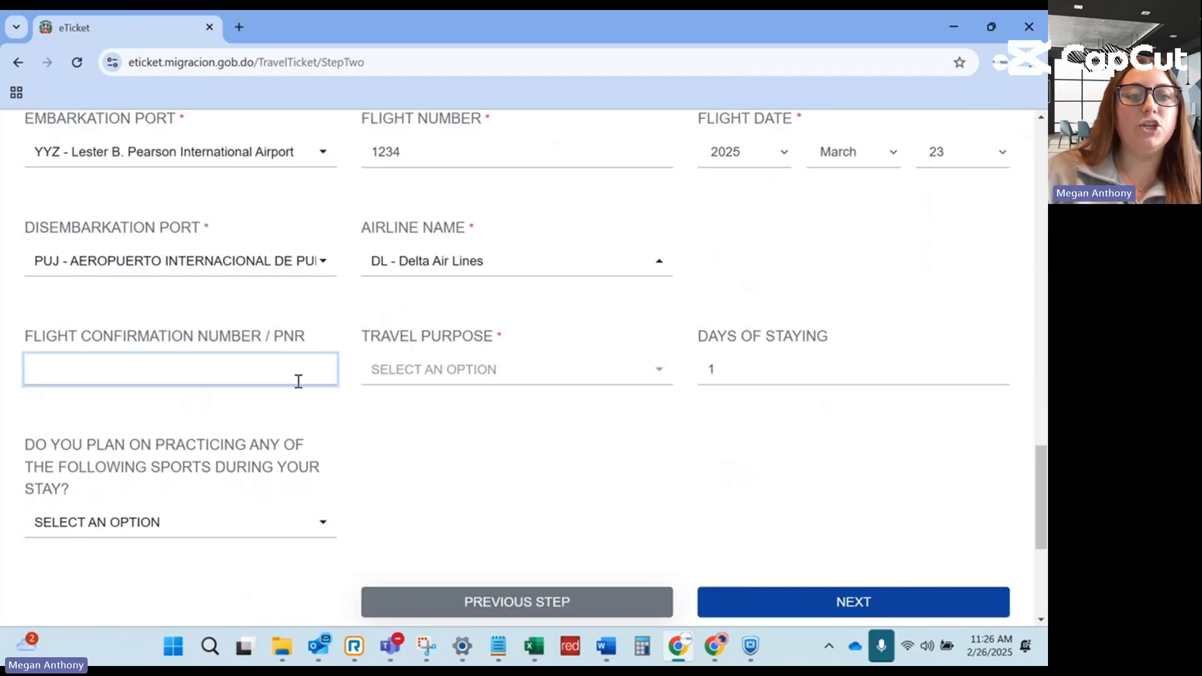
pyautogui.write('1')
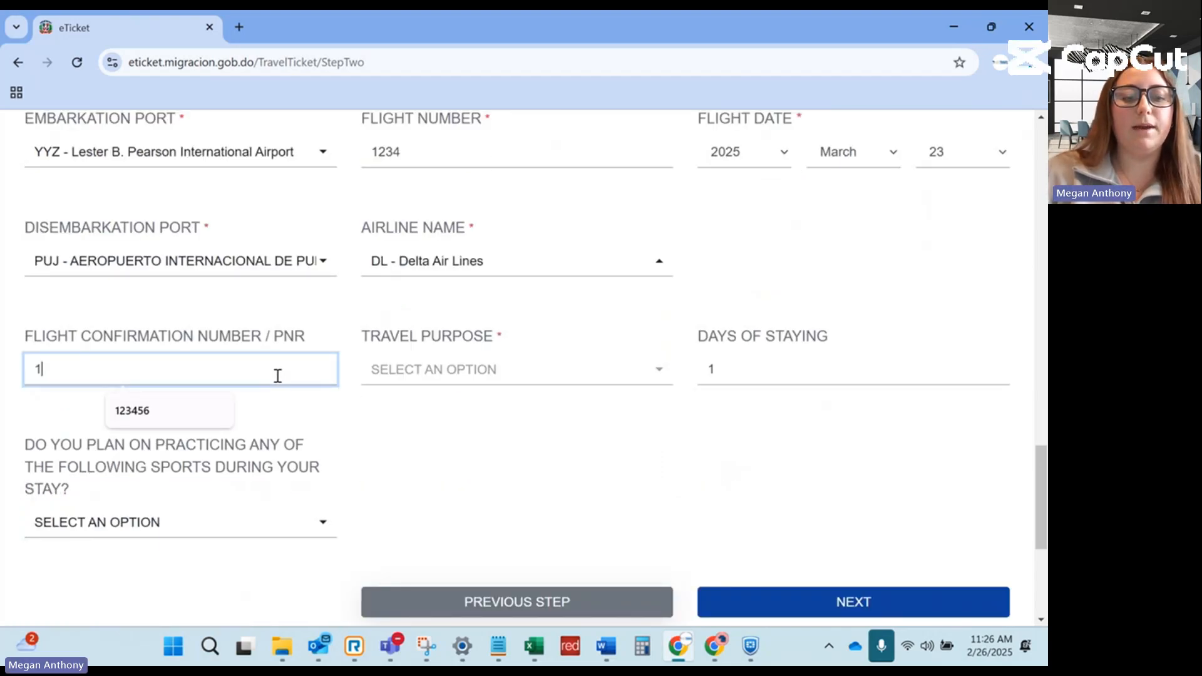
pyautogui.write('23456')
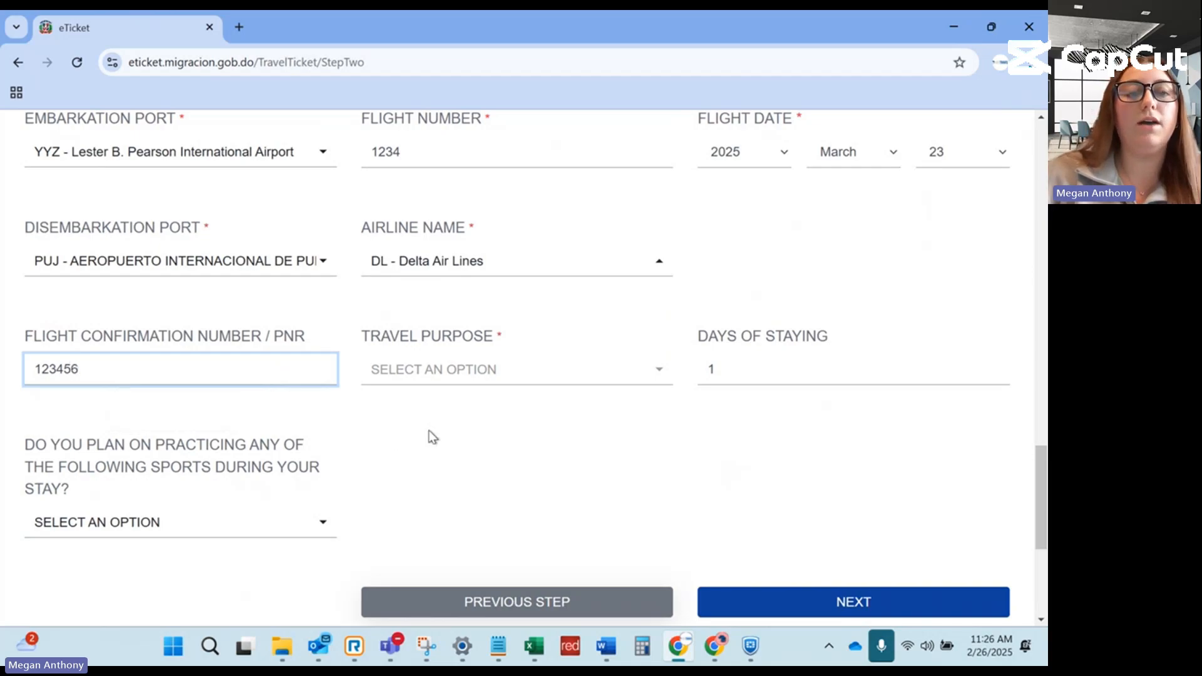
pyautogui.click(443, 369)
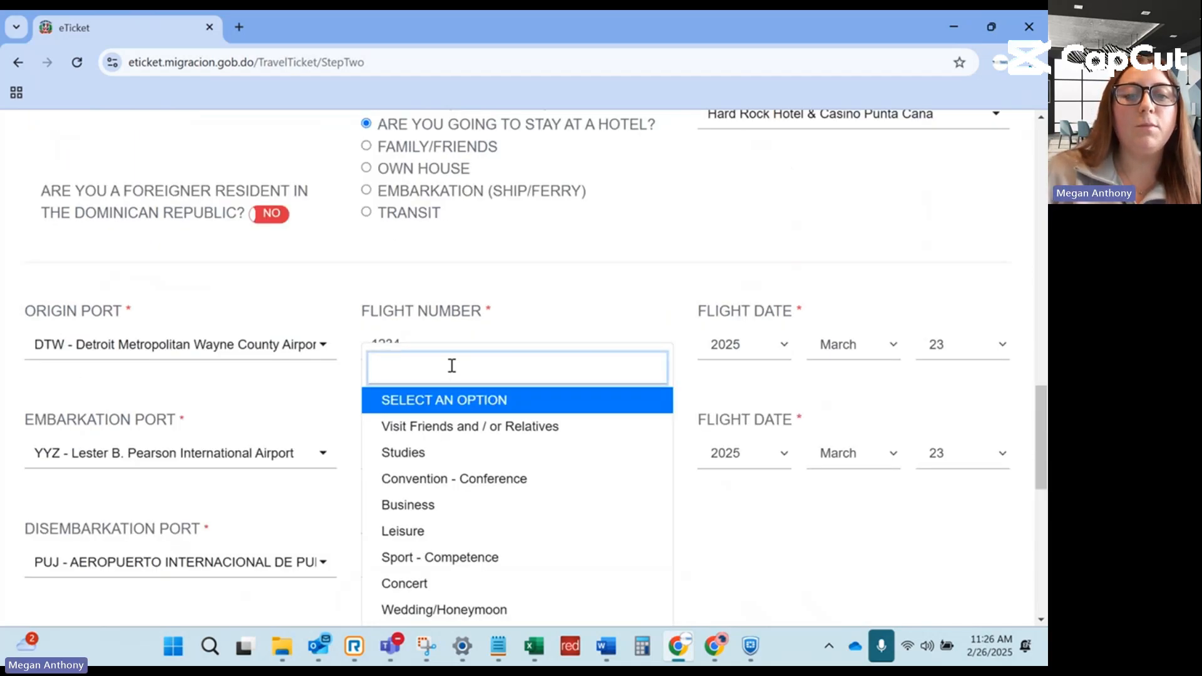
pyautogui.click(428, 533)
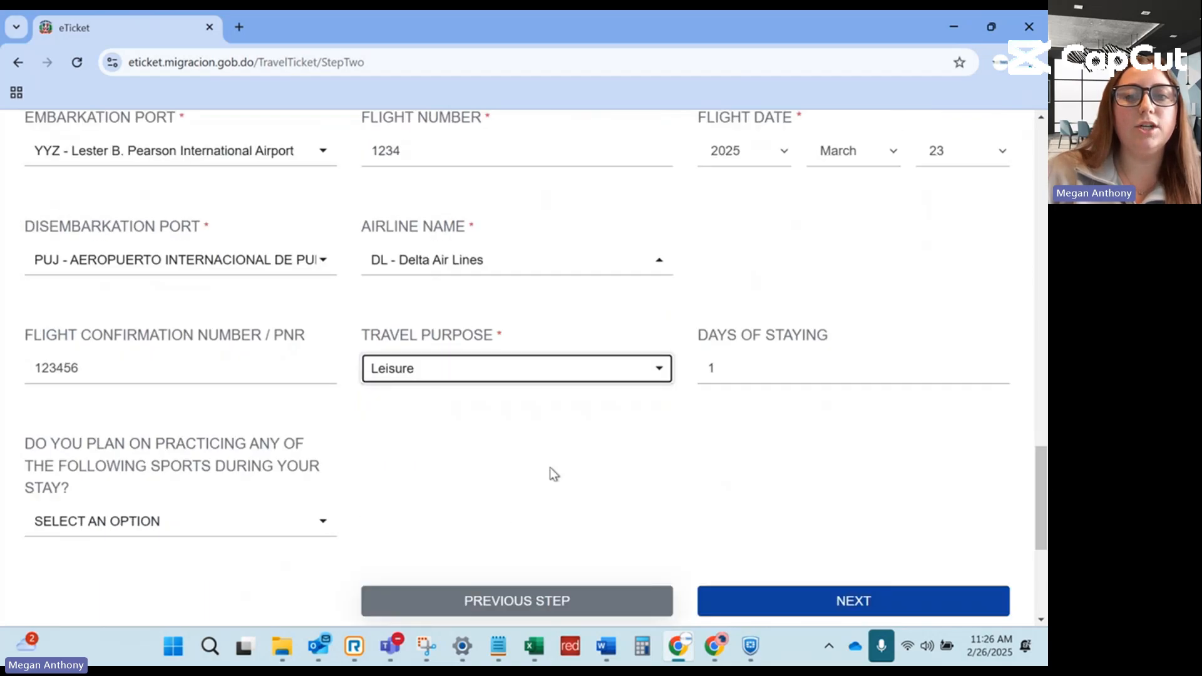
pyautogui.click(734, 376)
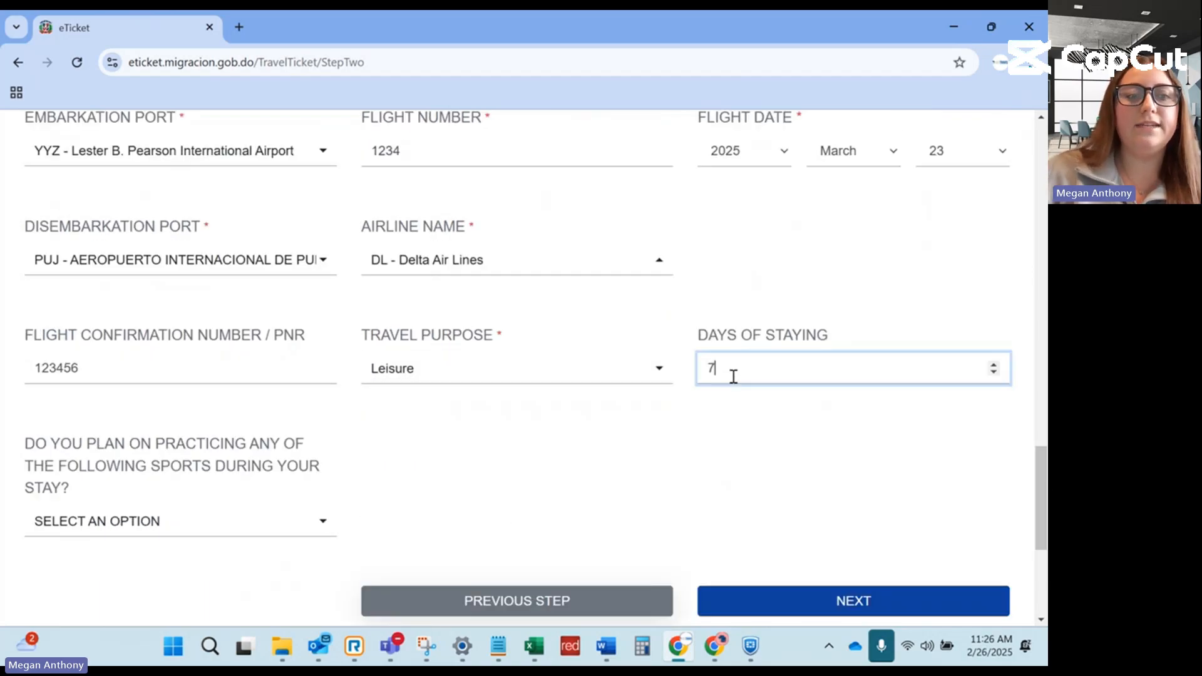
pyautogui.click(437, 483)
# Answer None for planned sports and submit the flight information.
pyautogui.scroll(-2, 338, 463)
pyautogui.click(236, 441)
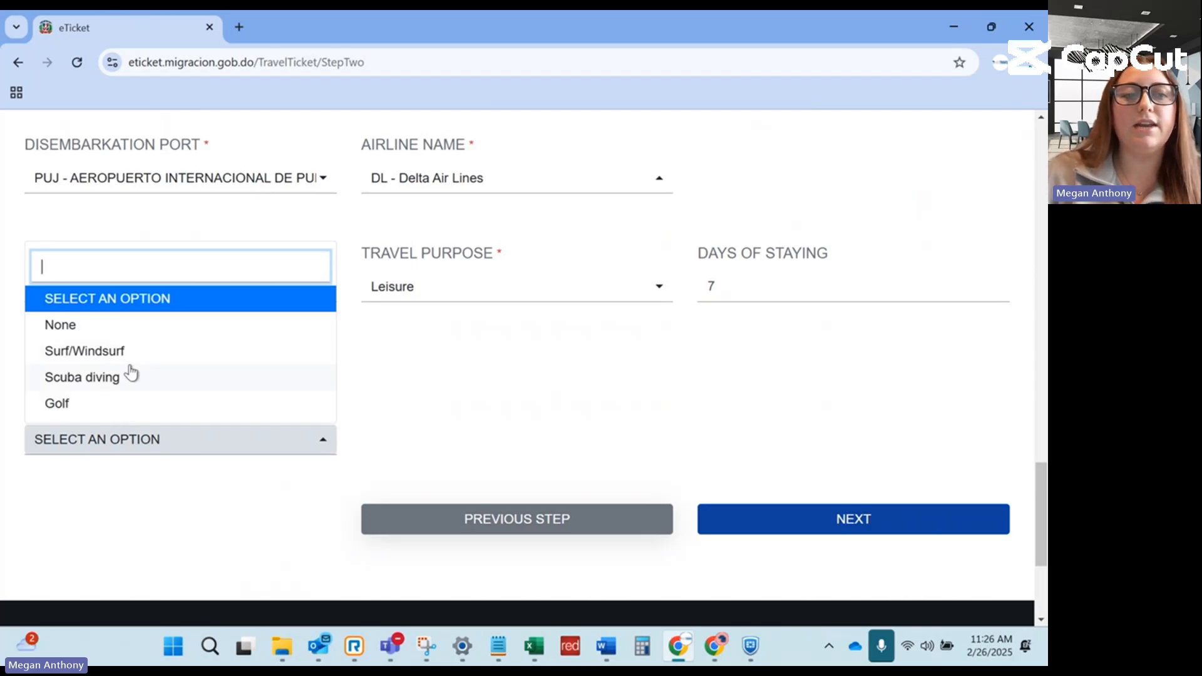
pyautogui.click(130, 325)
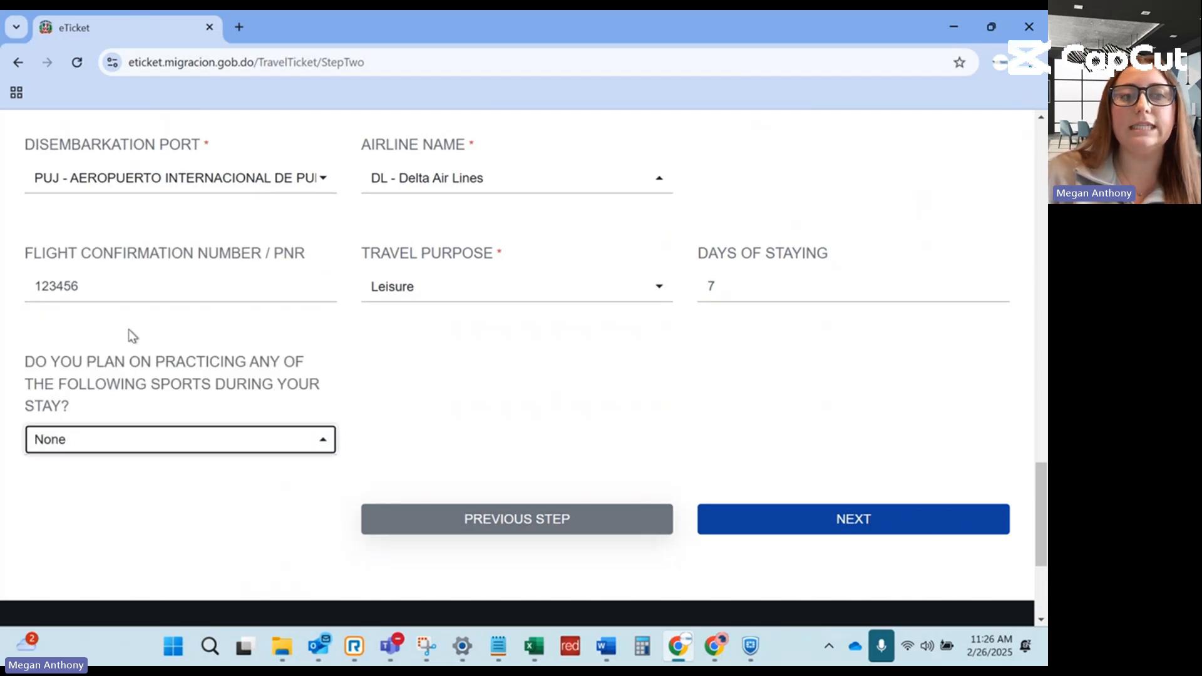
pyautogui.click(792, 515)
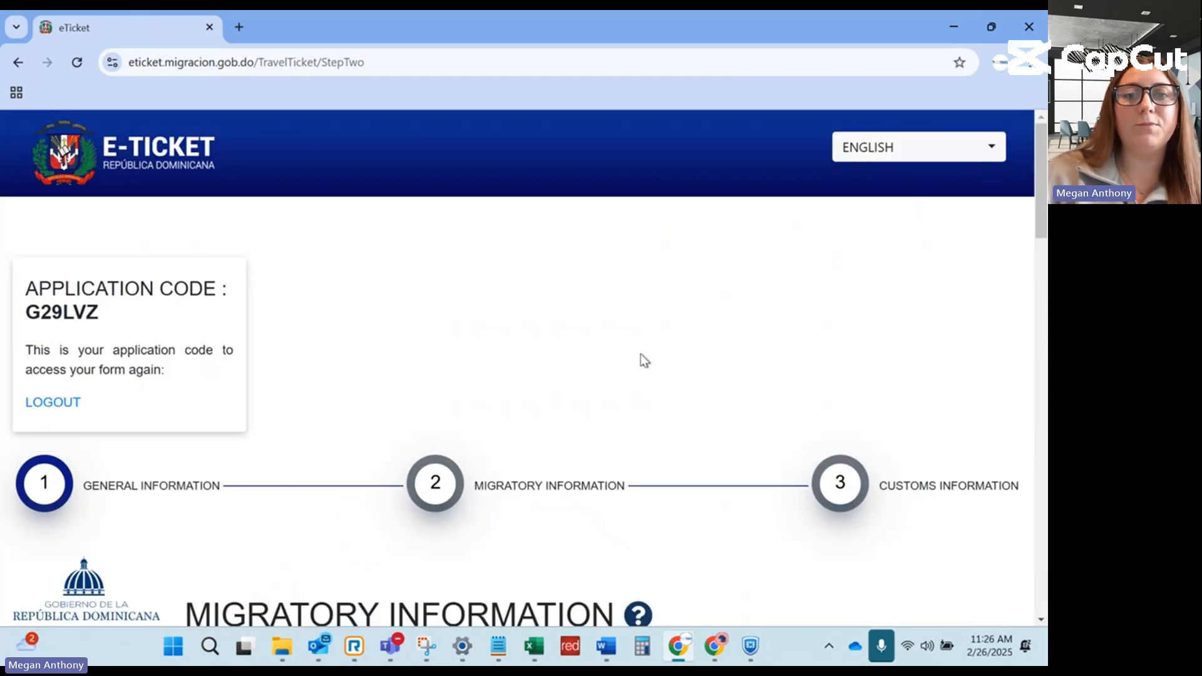
# Enter the second traveller's first and last name.
pyautogui.scroll(-6, 641, 354)
pyautogui.scroll(-3, 600, 388)
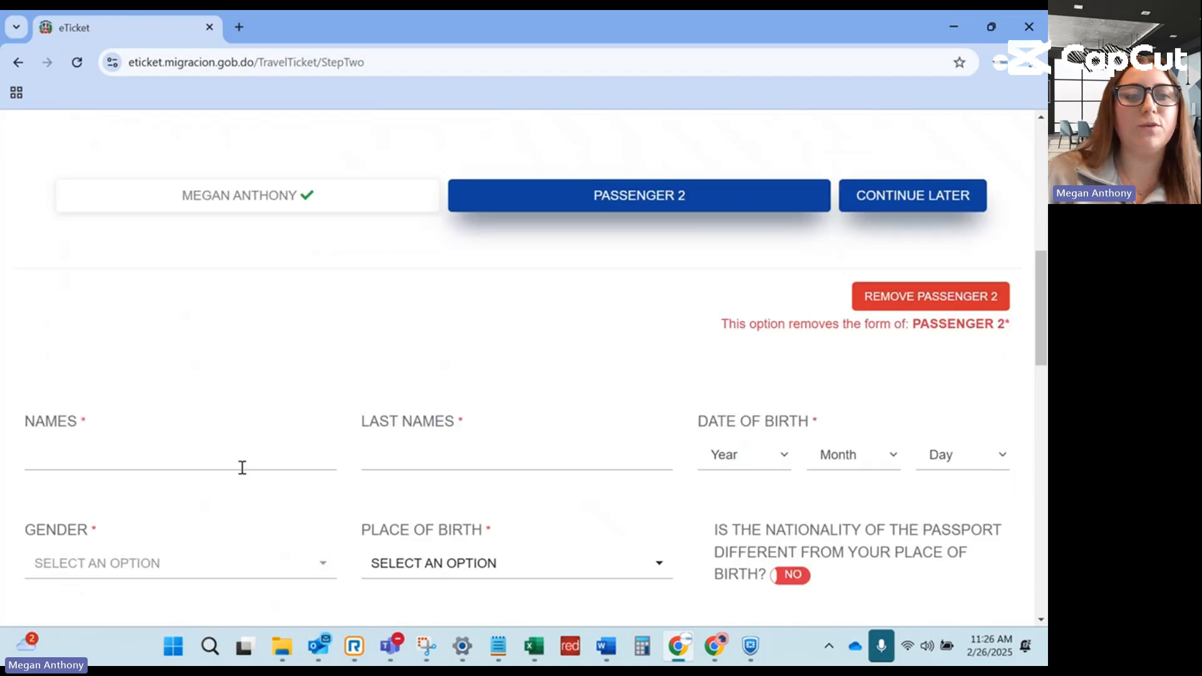
pyautogui.click(210, 448)
pyautogui.write('JOHN')
pyautogui.press('Tab')
pyautogui.write('S')
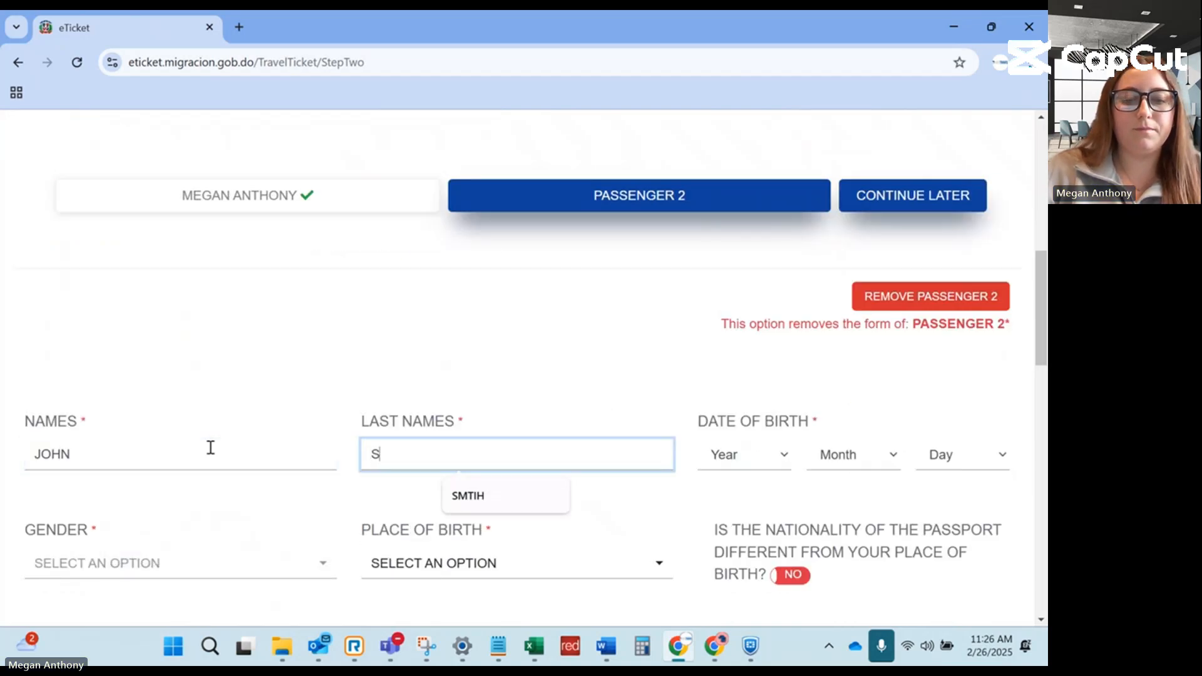
pyautogui.write('MITH')
# Set the traveller's birth date to 13 September 2006.
pyautogui.scroll(-2, 631, 401)
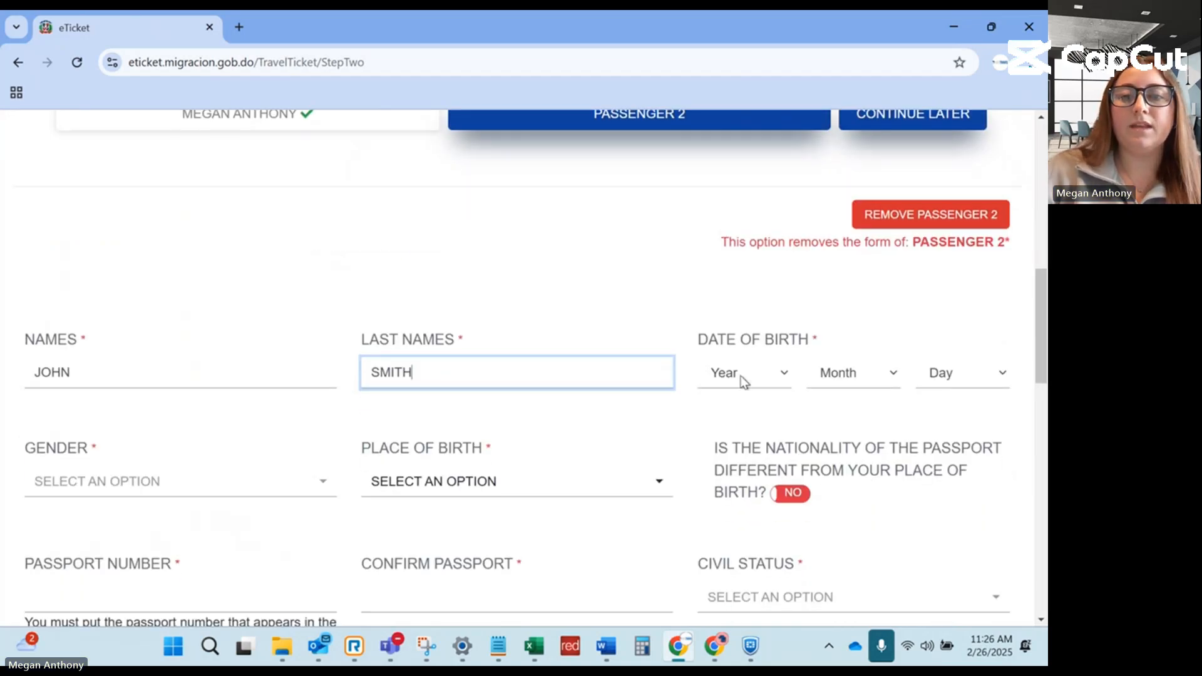
pyautogui.click(743, 373)
pyautogui.scroll(-3, 743, 326)
pyautogui.click(739, 272)
pyautogui.click(839, 373)
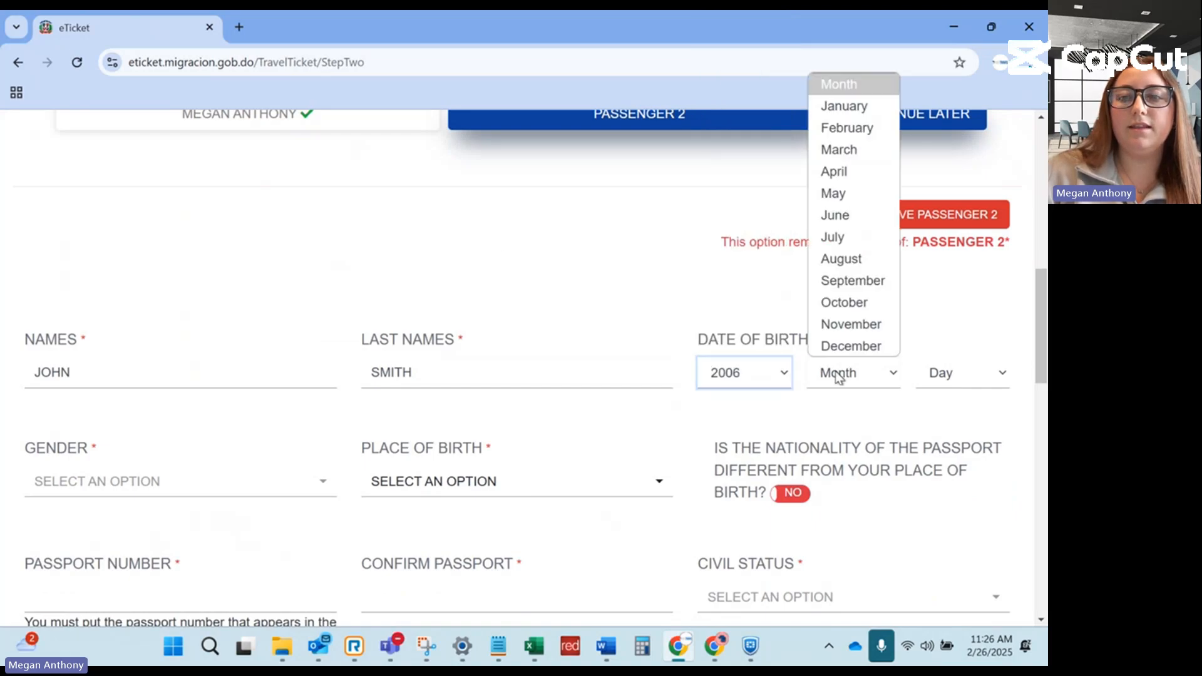
pyautogui.click(842, 281)
pyautogui.click(961, 373)
pyautogui.click(920, 319)
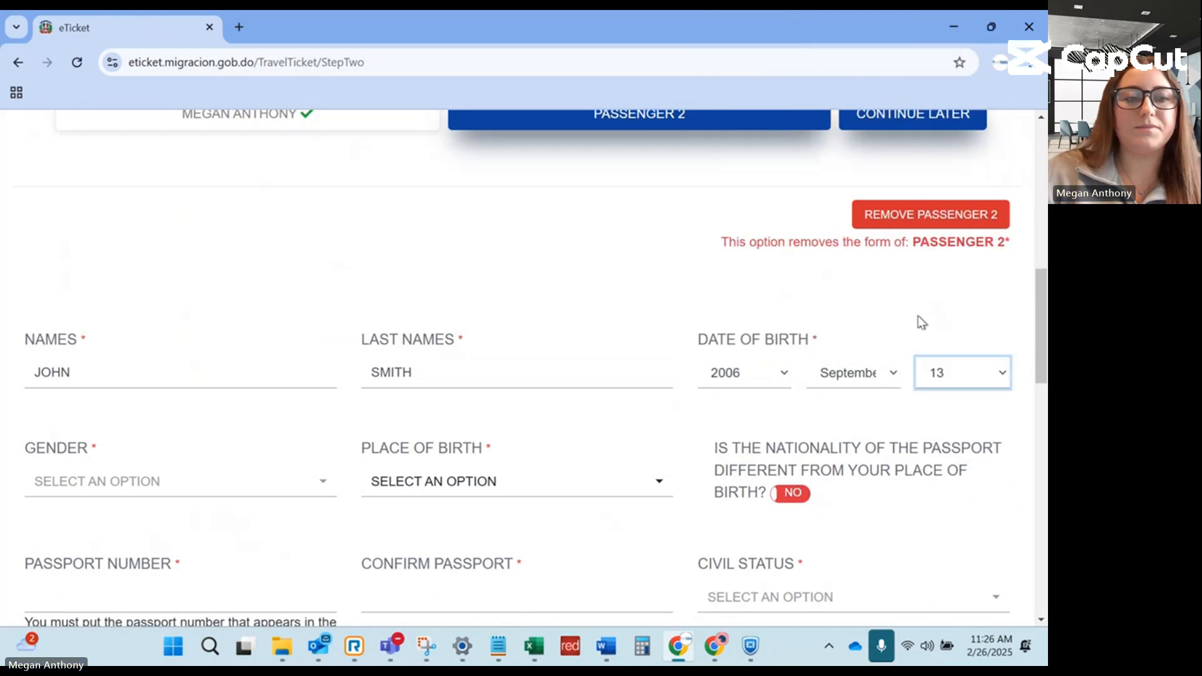
# Set gender to masculine and place of birth to United States of America.
pyautogui.scroll(-1, 247, 426)
pyautogui.click(216, 406)
pyautogui.click(137, 467)
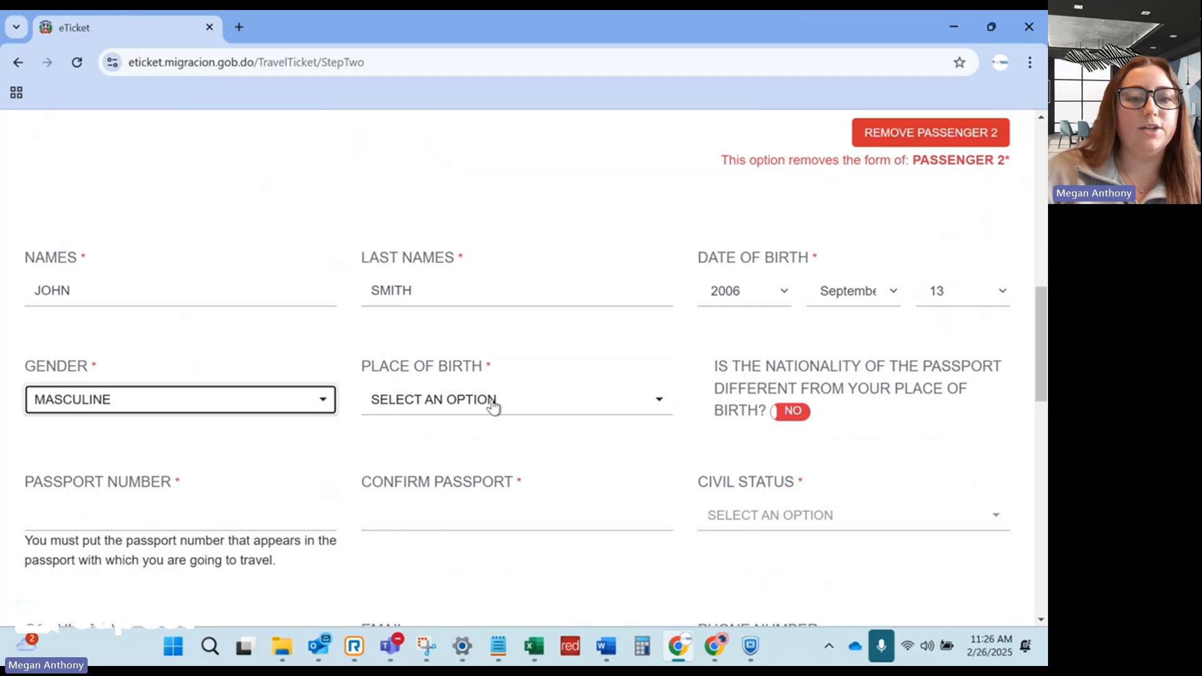
pyautogui.click(491, 402)
pyautogui.write('USA')
pyautogui.click(494, 363)
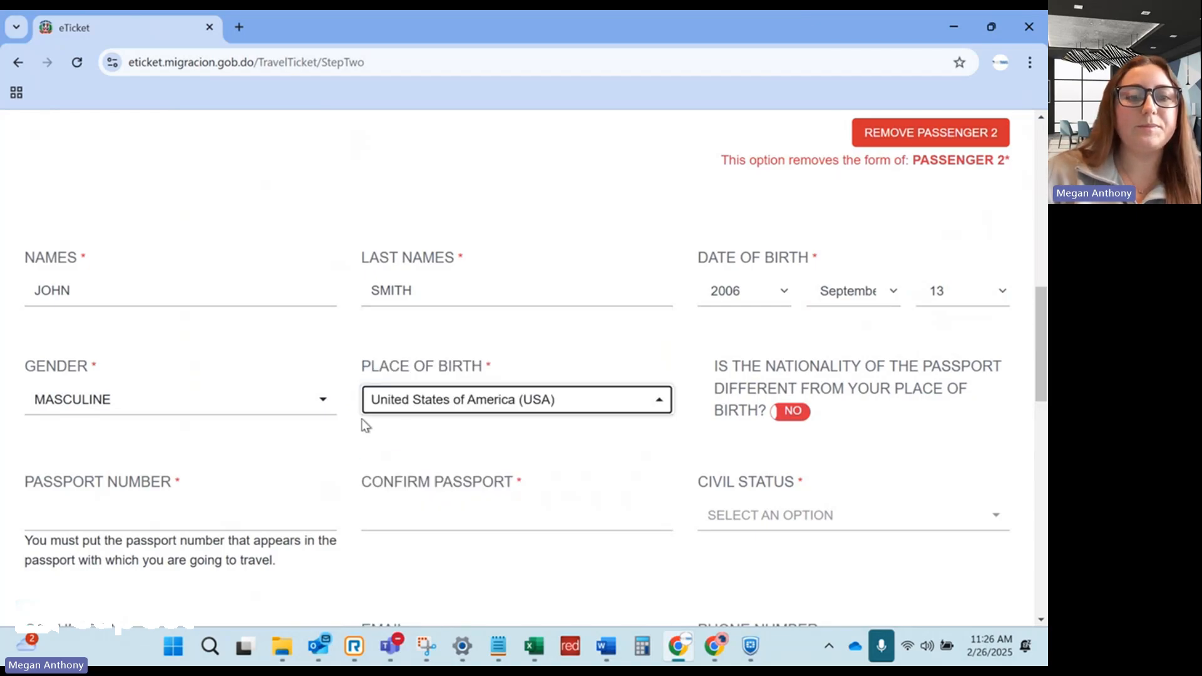
# Enter the passport number and repeat it in the confirmation field.
pyautogui.scroll(-1, 257, 437)
pyautogui.click(249, 444)
pyautogui.write('87')
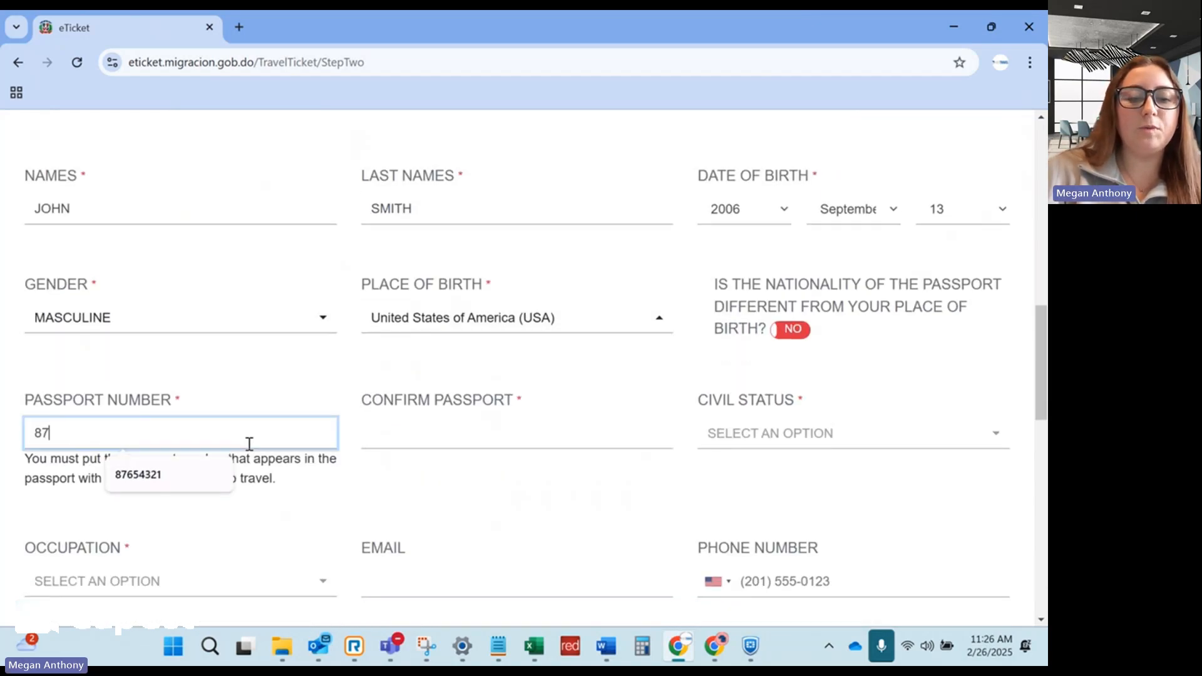
pyautogui.write('654321')
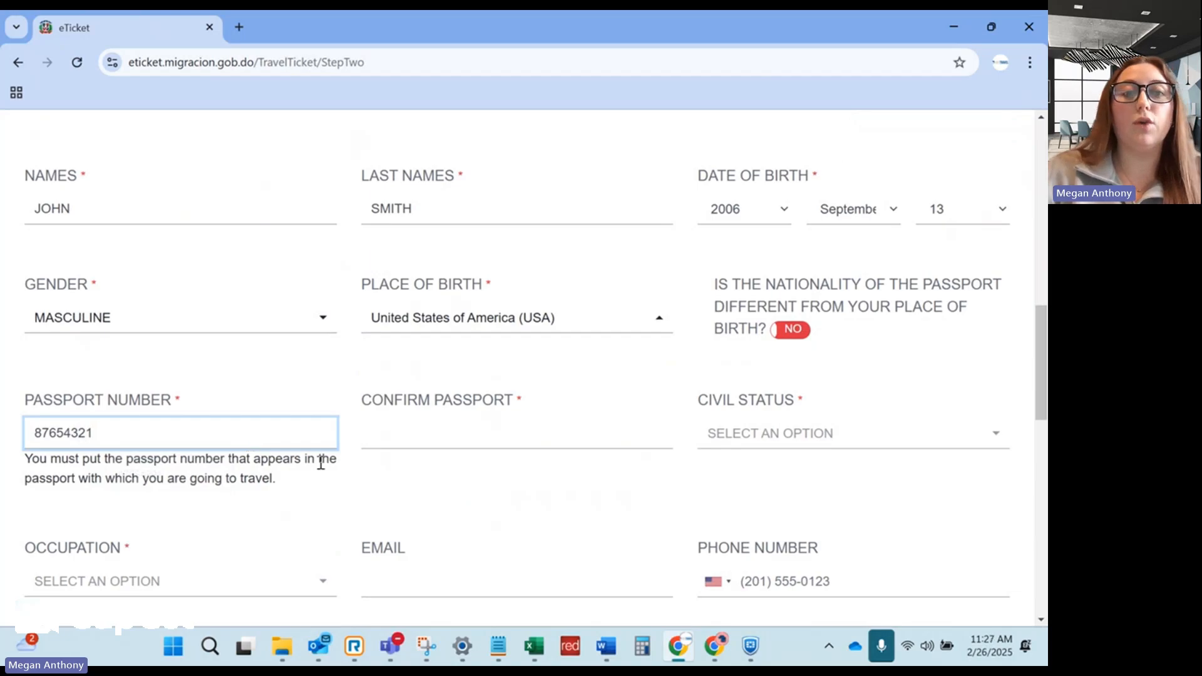
pyautogui.click(415, 430)
pyautogui.write('876543')
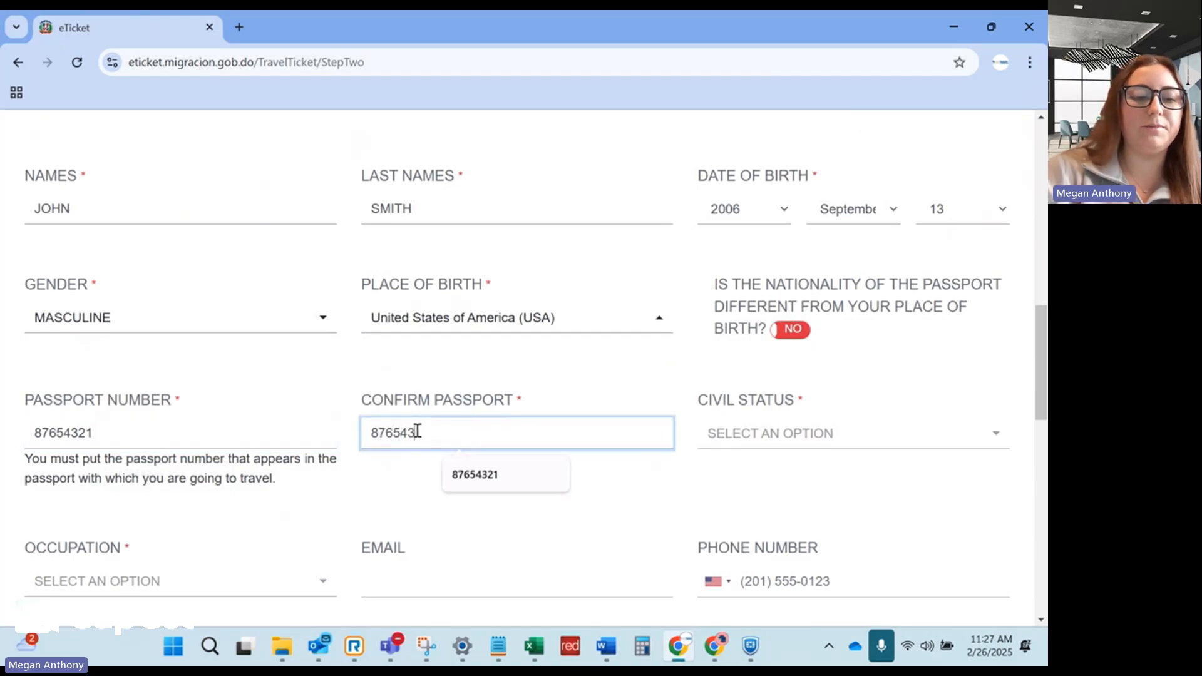
pyautogui.write('21')
# Set civil status to Single and occupation to Unemployed.
pyautogui.scroll(-2, 733, 304)
pyautogui.click(740, 271)
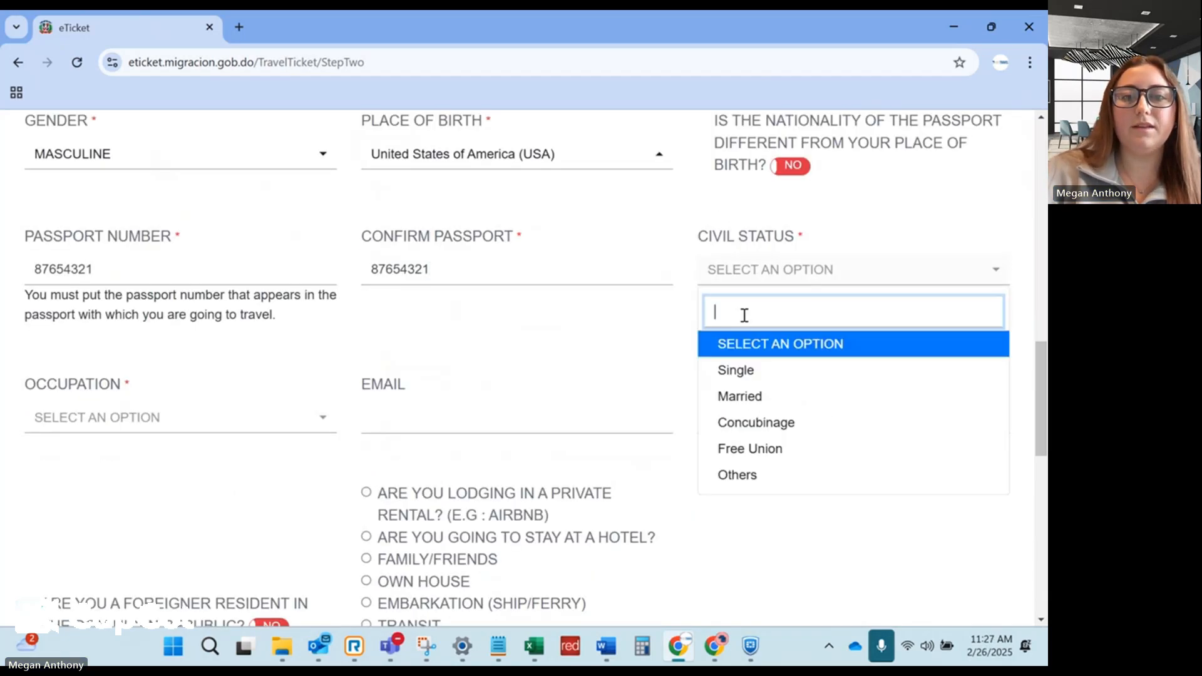
pyautogui.click(743, 372)
pyautogui.click(158, 421)
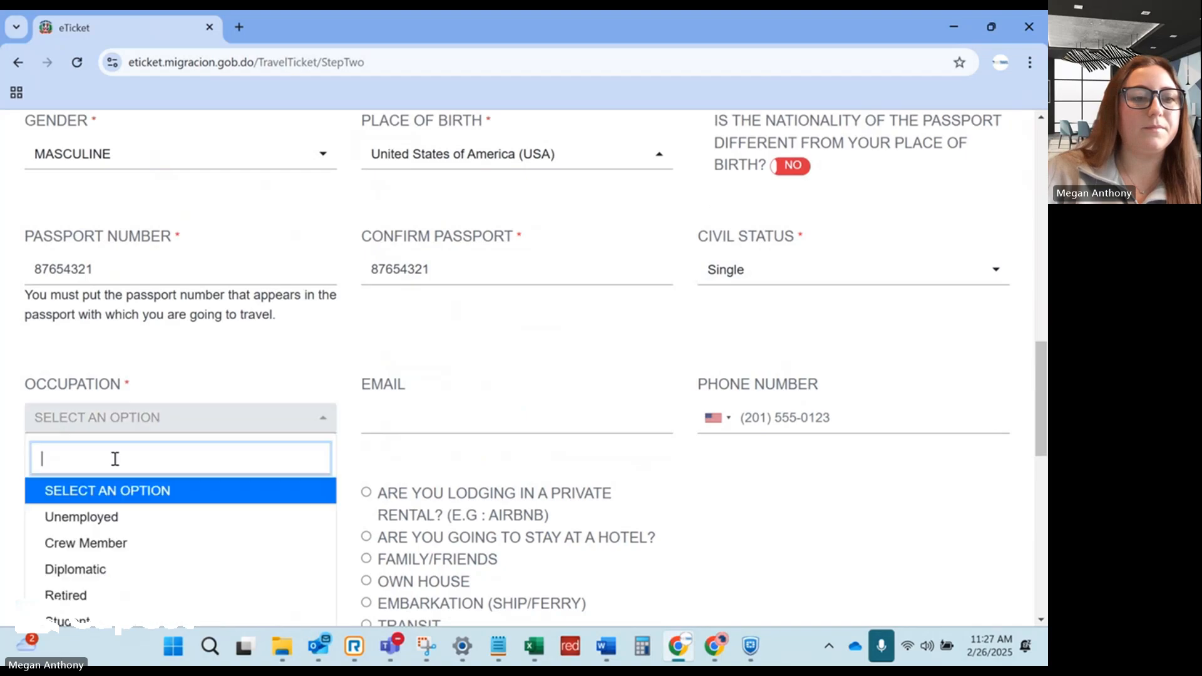
pyautogui.click(110, 521)
# Mark the stay as a hotel and choose Hard Rock Hotel & Casino Punta Cana.
pyautogui.scroll(-3, 359, 452)
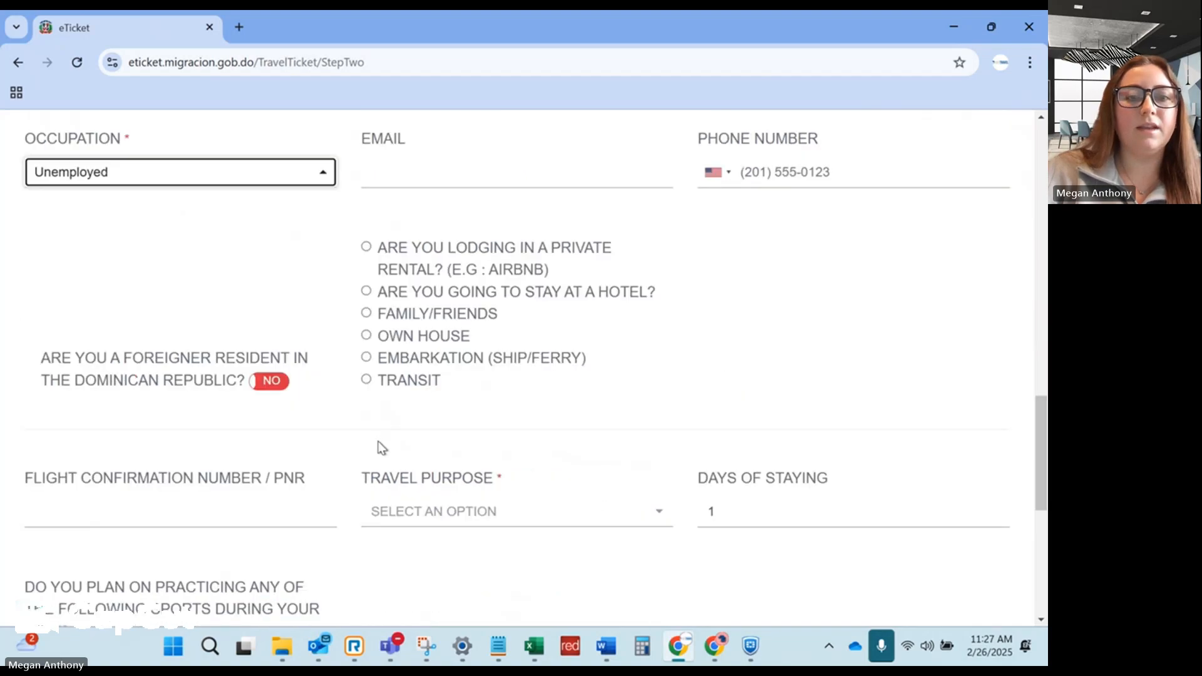
pyautogui.click(366, 292)
pyautogui.scroll(-1, 467, 467)
pyautogui.click(253, 406)
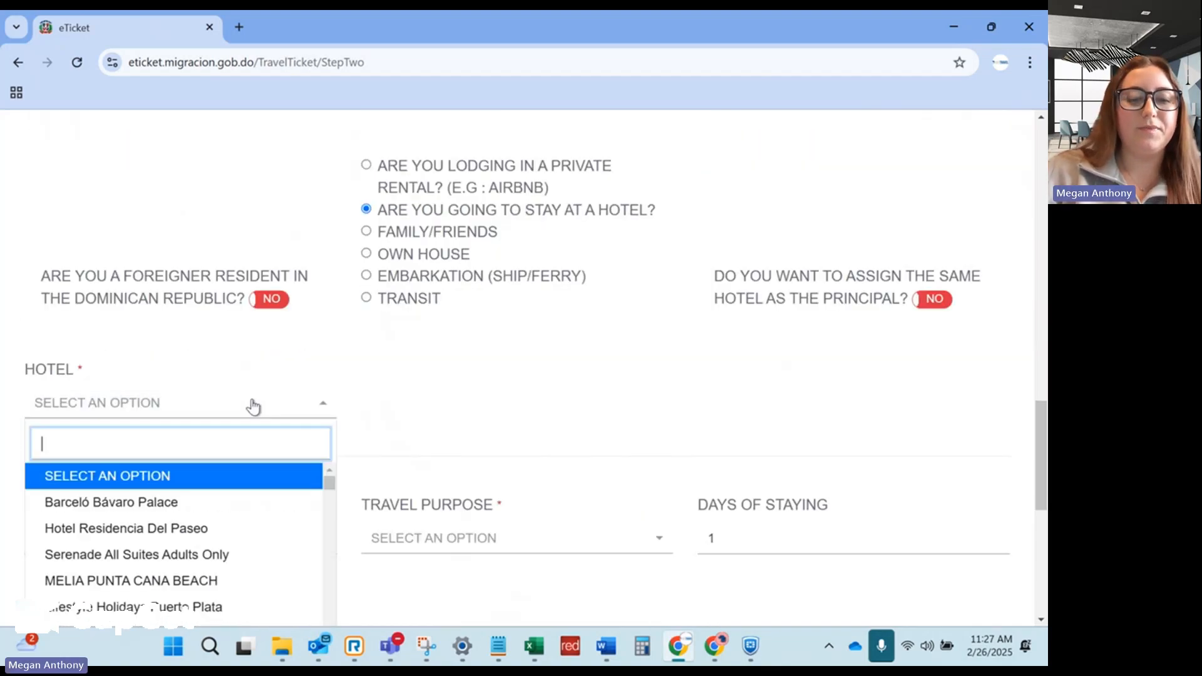
pyautogui.write('Hard Rock')
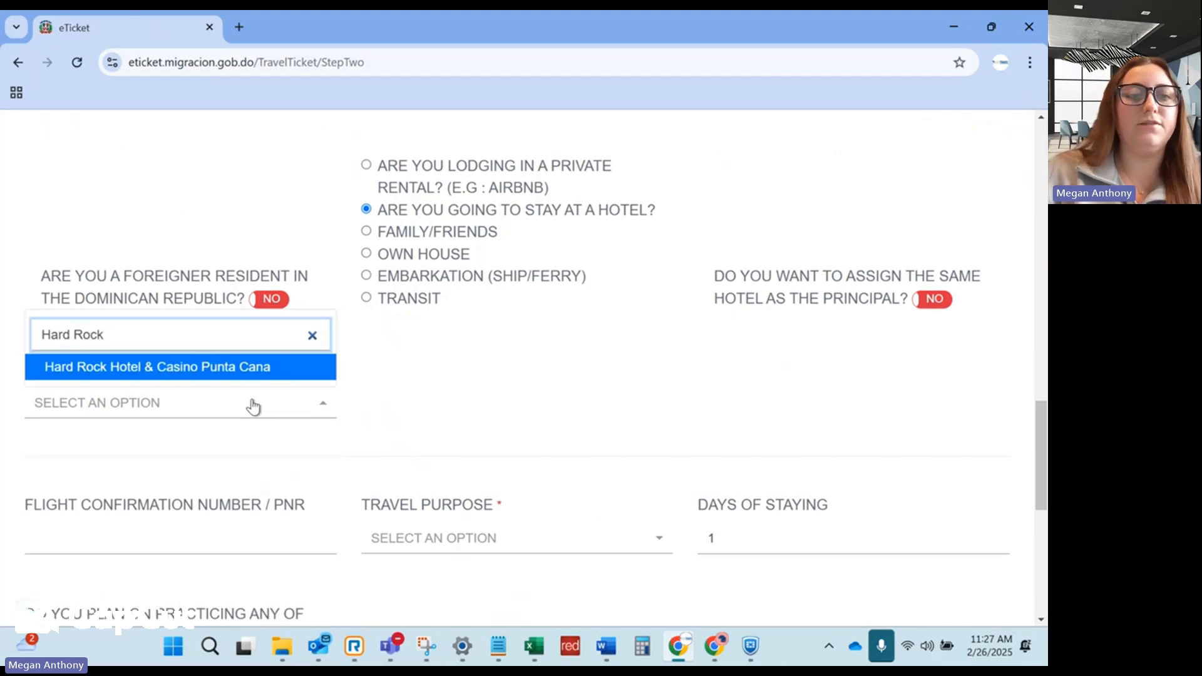
pyautogui.click(246, 368)
# Enter the flight confirmation number and set travel purpose to Leisure.
pyautogui.scroll(-2, 416, 402)
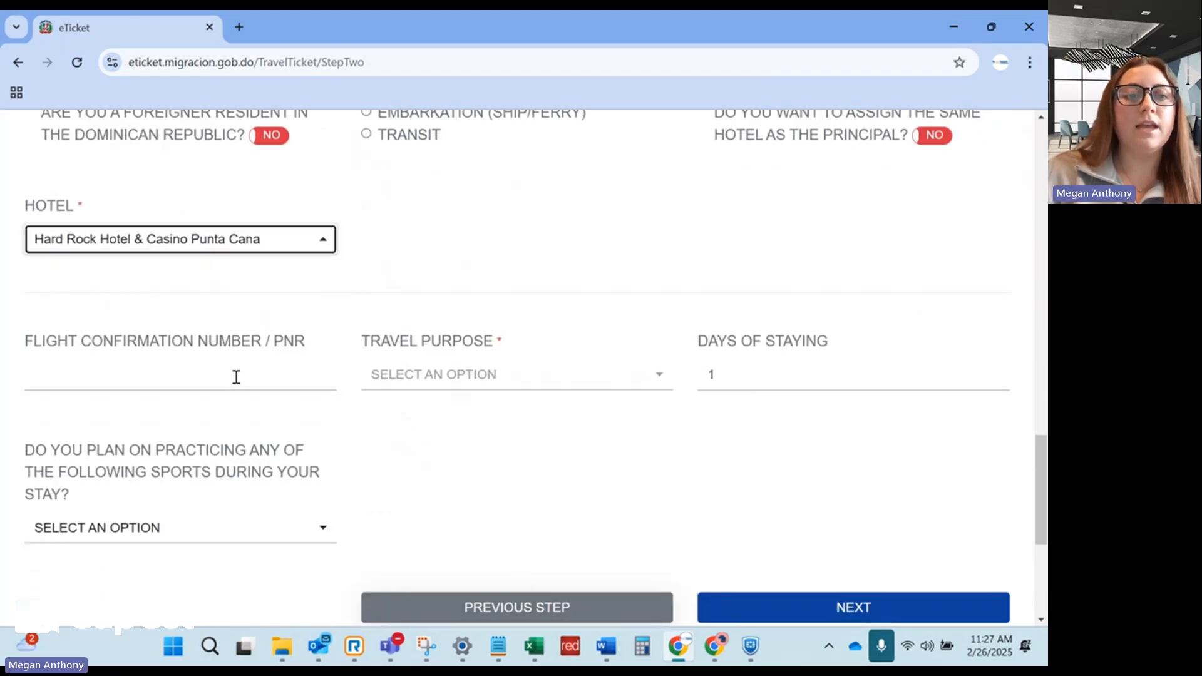
pyautogui.click(236, 377)
pyautogui.write('12345')
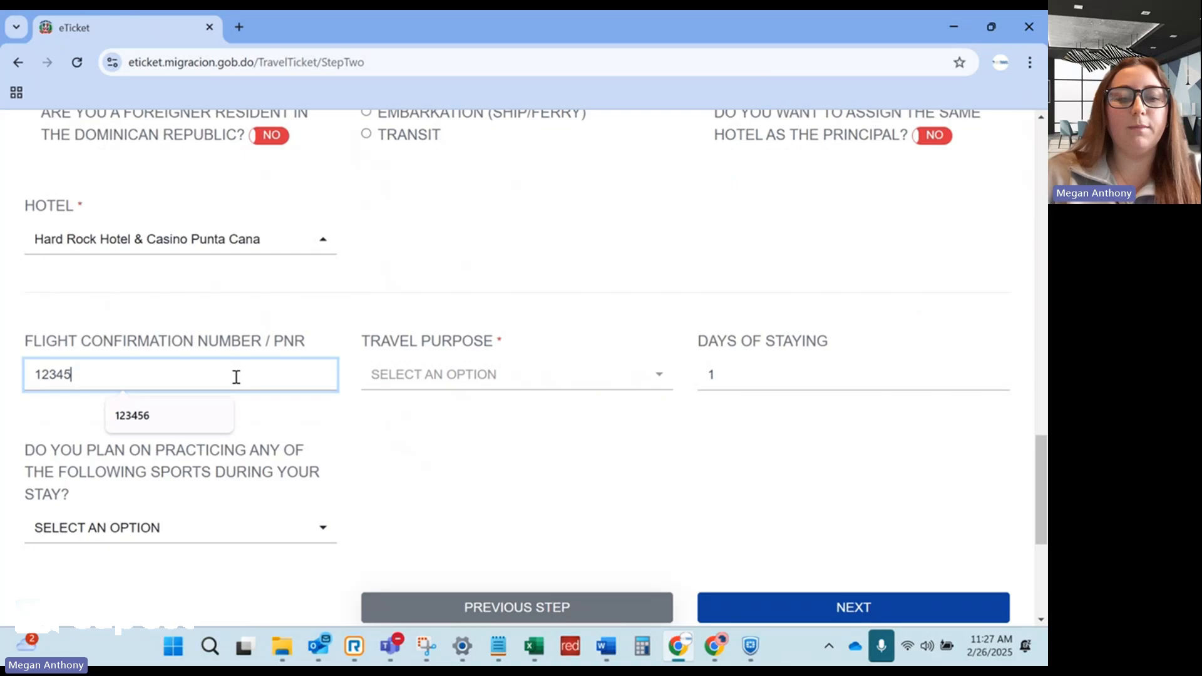
pyautogui.write('6')
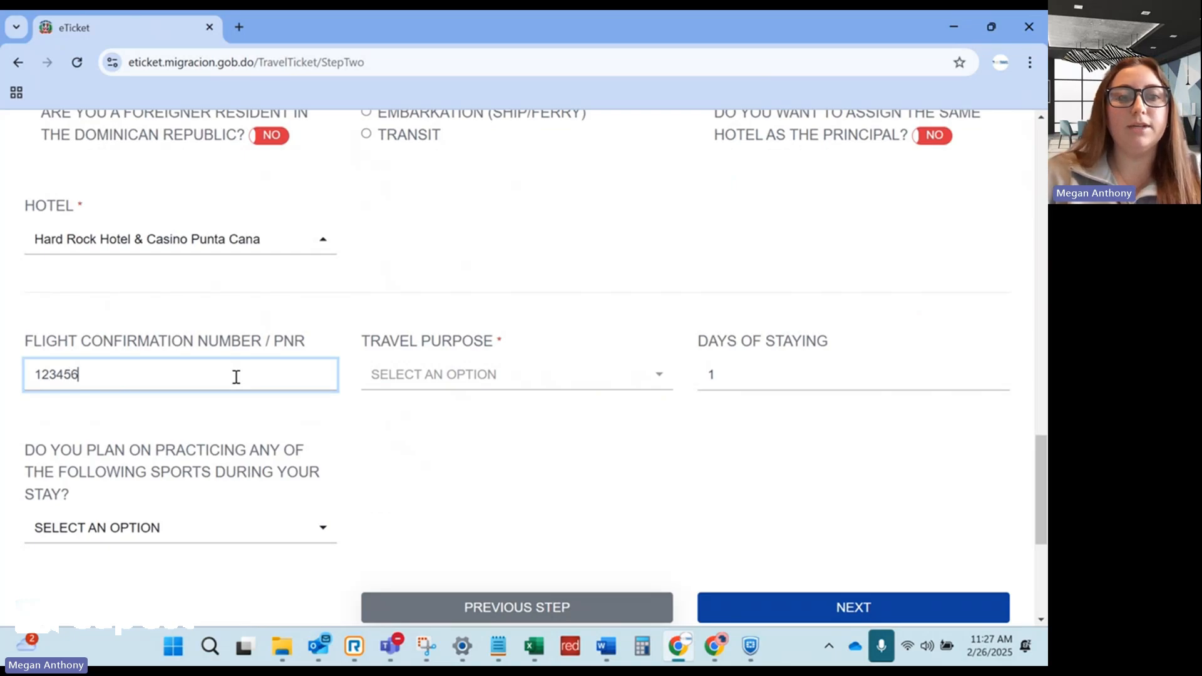
pyautogui.click(432, 377)
pyautogui.click(384, 533)
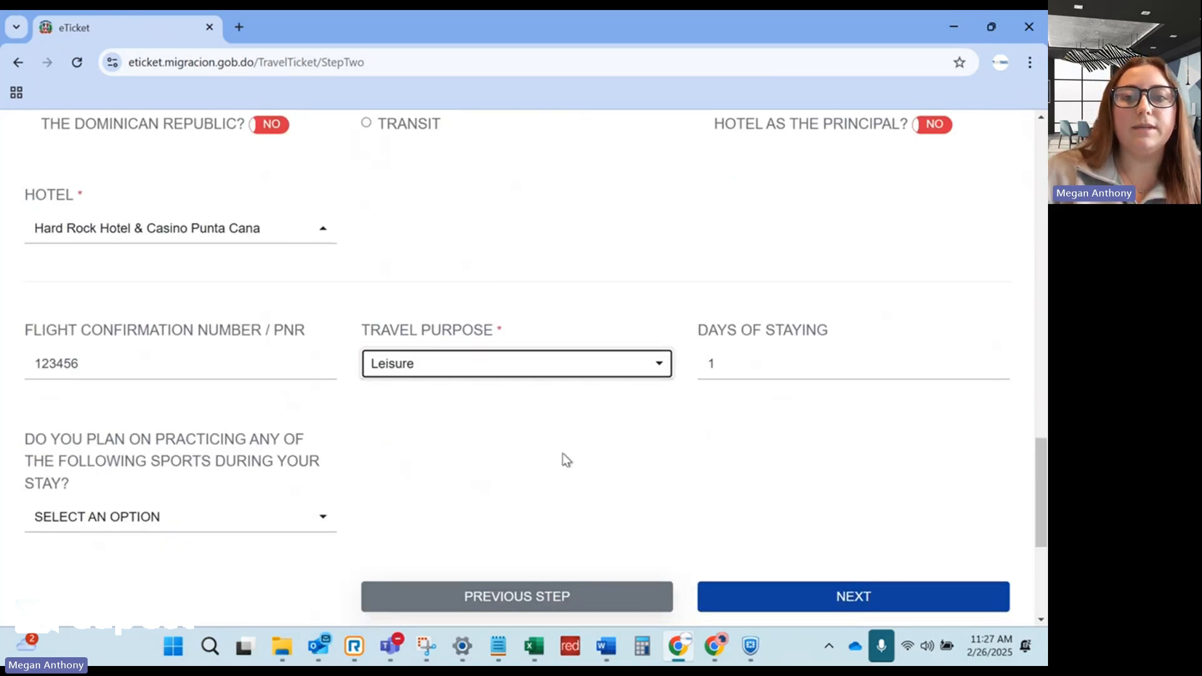
# Set days of stay to 7, answer None to sports, and save the traveller.
pyautogui.scroll(-1, 566, 460)
pyautogui.click(746, 286)
pyautogui.press('BackSpace')
pyautogui.write('7')
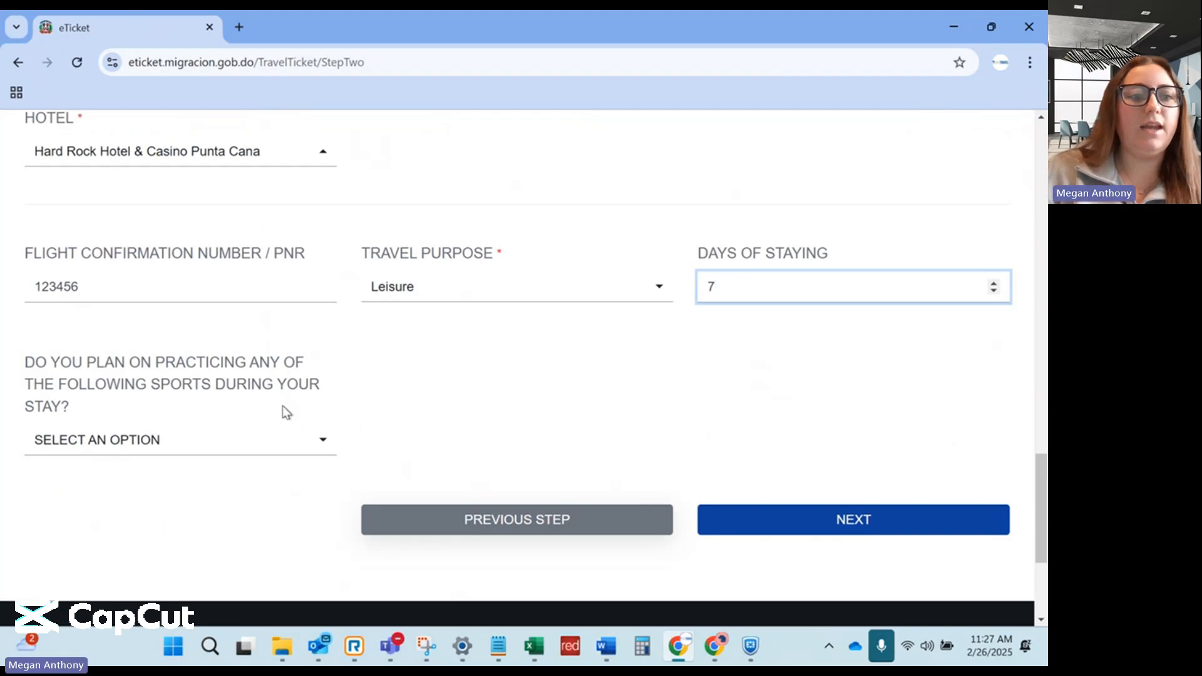
pyautogui.click(182, 448)
pyautogui.click(126, 325)
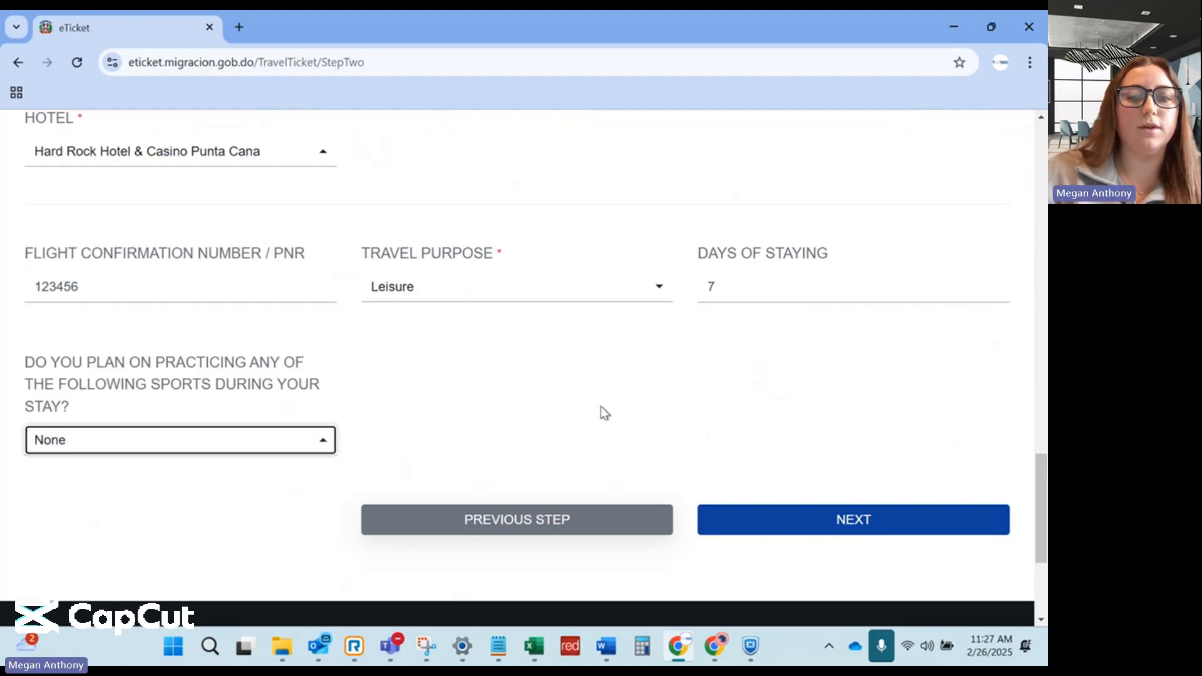
pyautogui.click(872, 523)
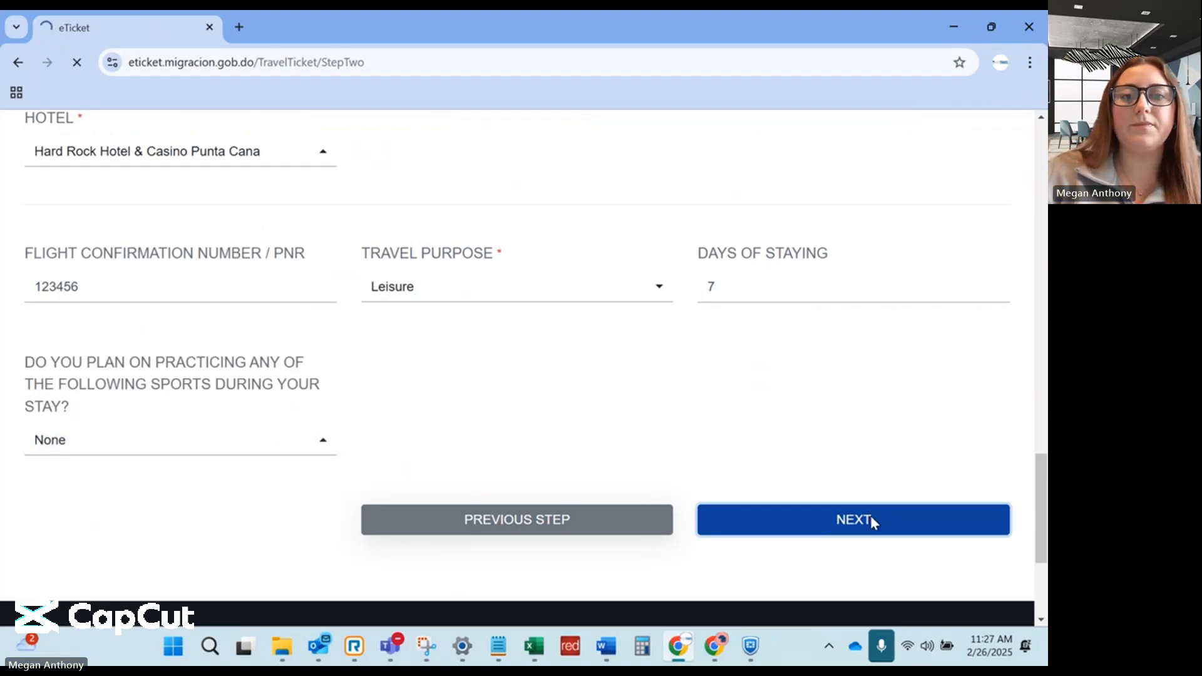
pyautogui.scroll(-4, 638, 342)
pyautogui.scroll(-2, 637, 342)
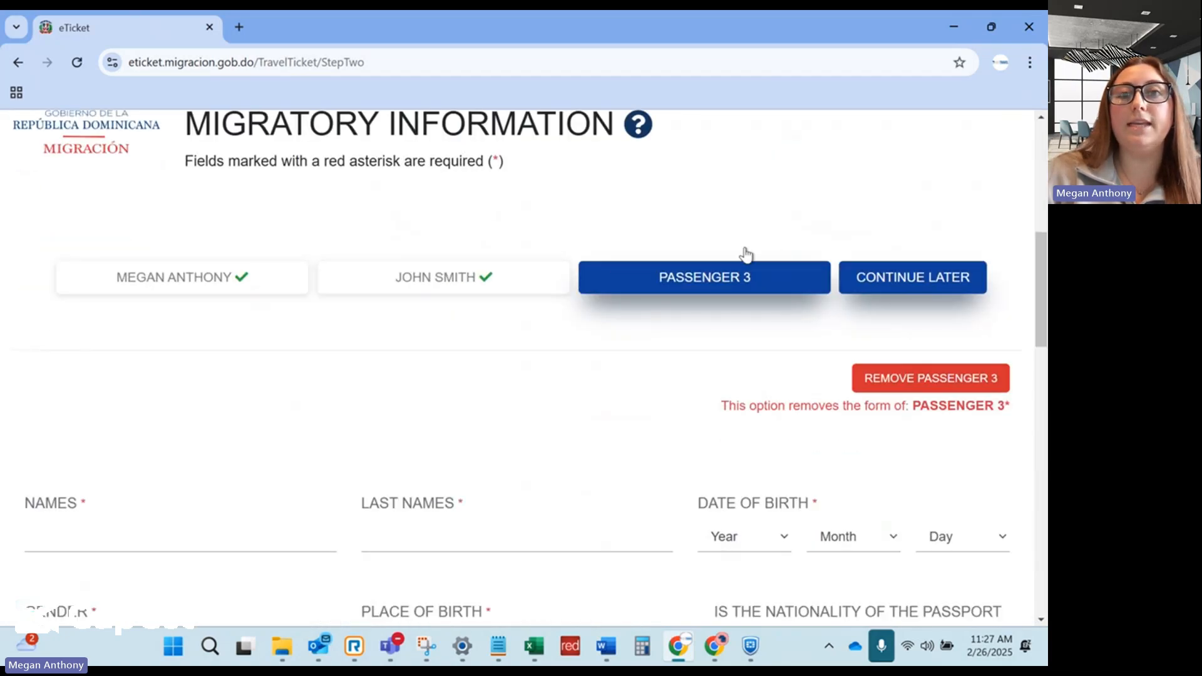
# Remove the empty Passenger 3 form and update the information to reach Customs Information.
pyautogui.click(915, 380)
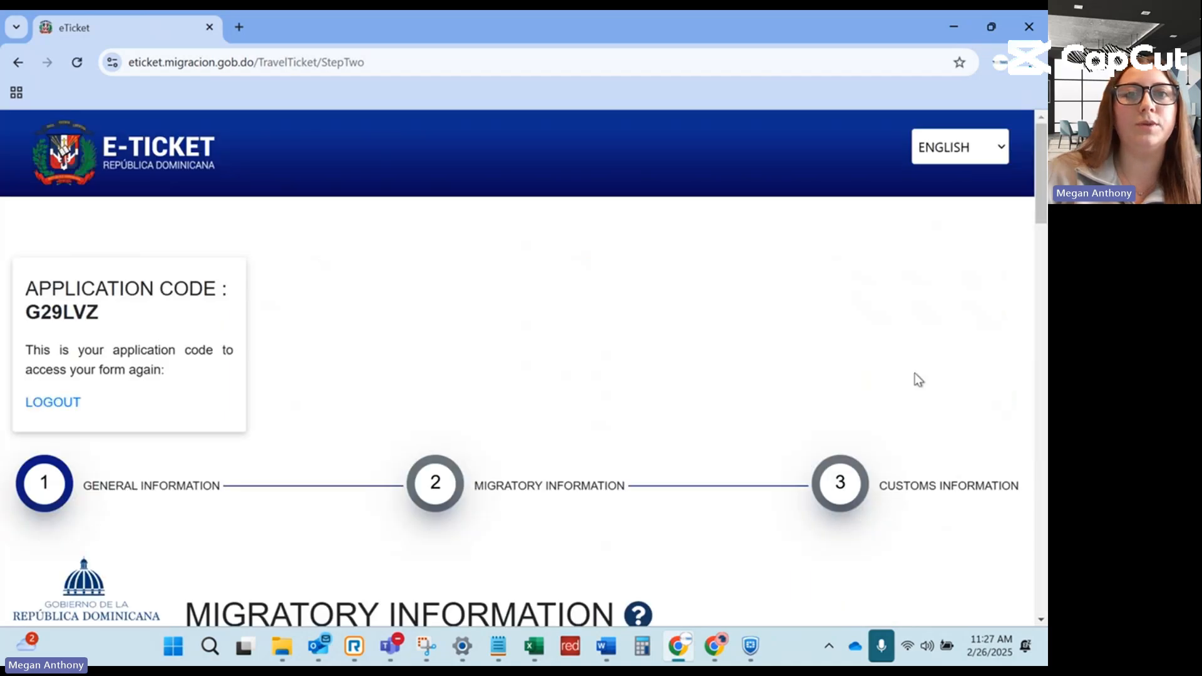
pyautogui.scroll(-5, 534, 354)
pyautogui.scroll(-20, 534, 352)
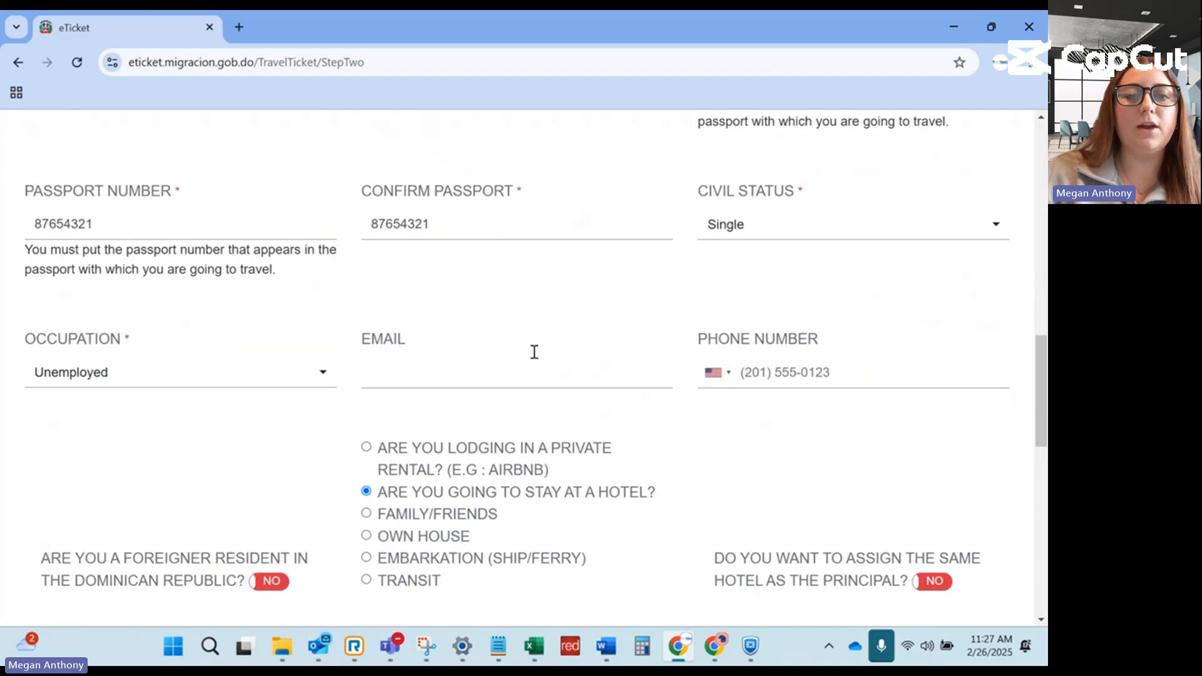
pyautogui.scroll(1, 534, 354)
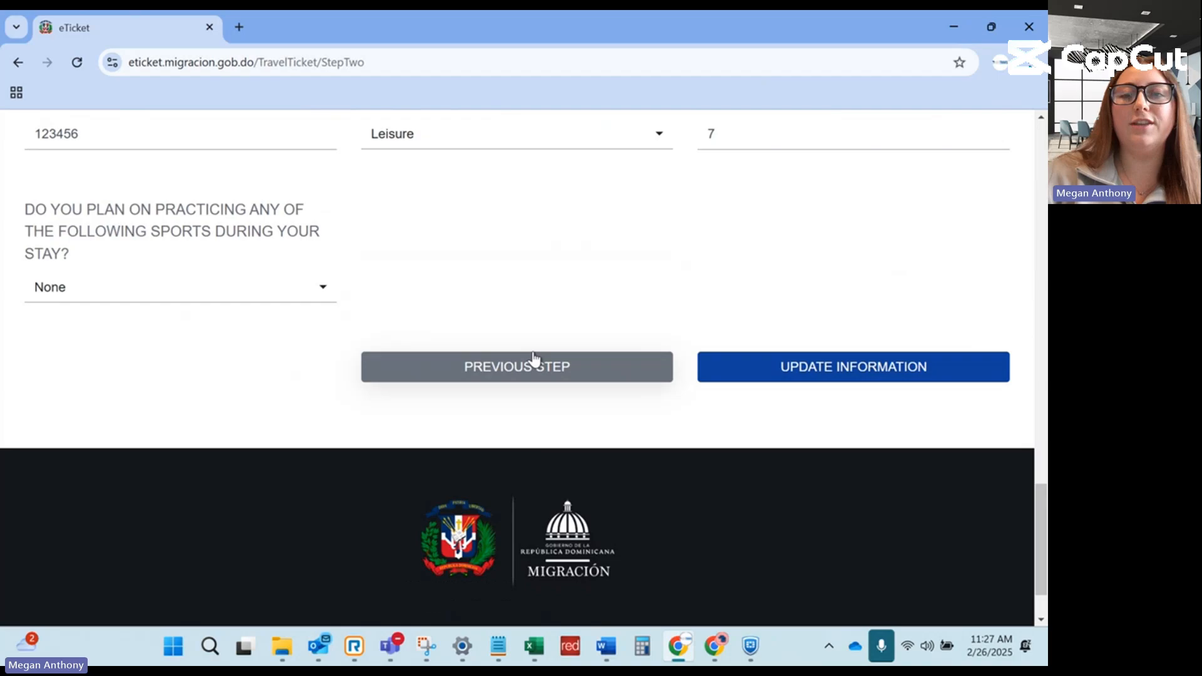
pyautogui.click(790, 366)
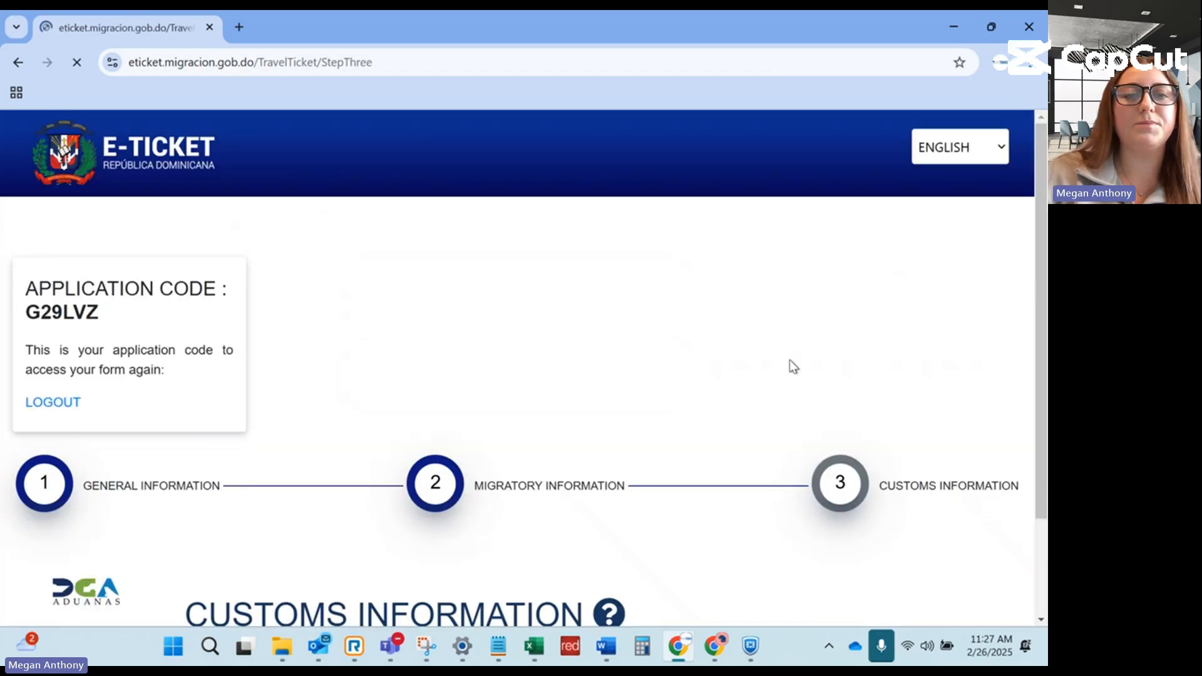
# Review the customs questions, all left at No, and submit the declaration.
pyautogui.scroll(-1, 624, 333)
pyautogui.scroll(-3, 624, 333)
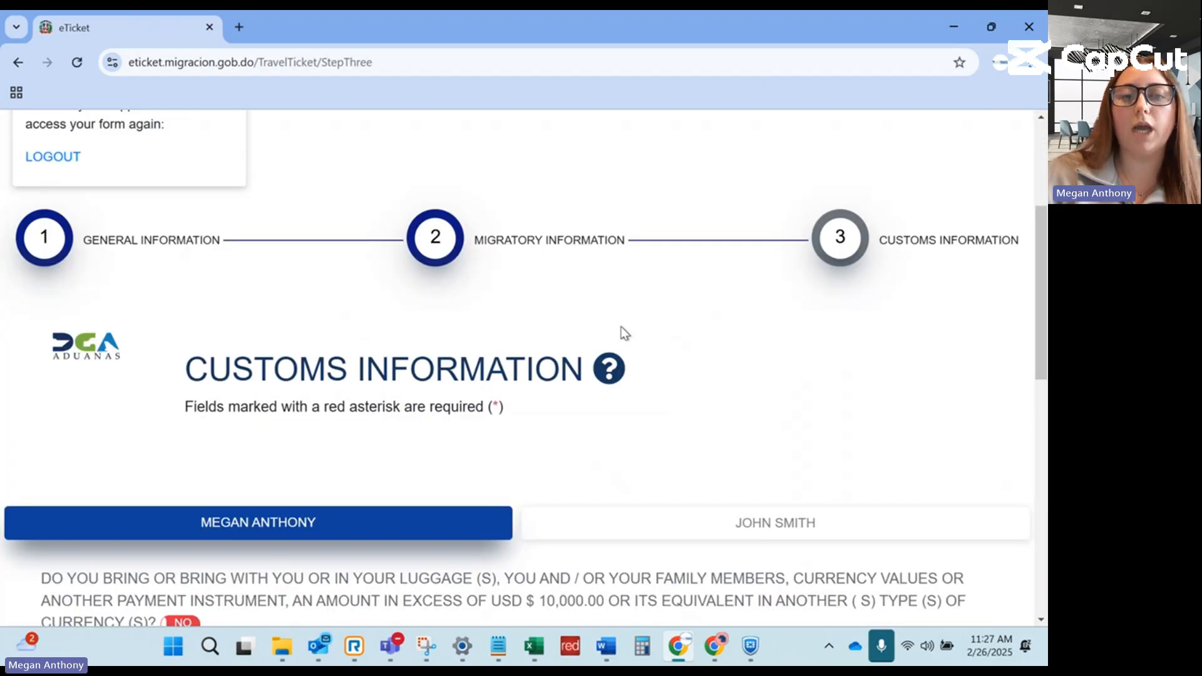
pyautogui.scroll(-5, 624, 332)
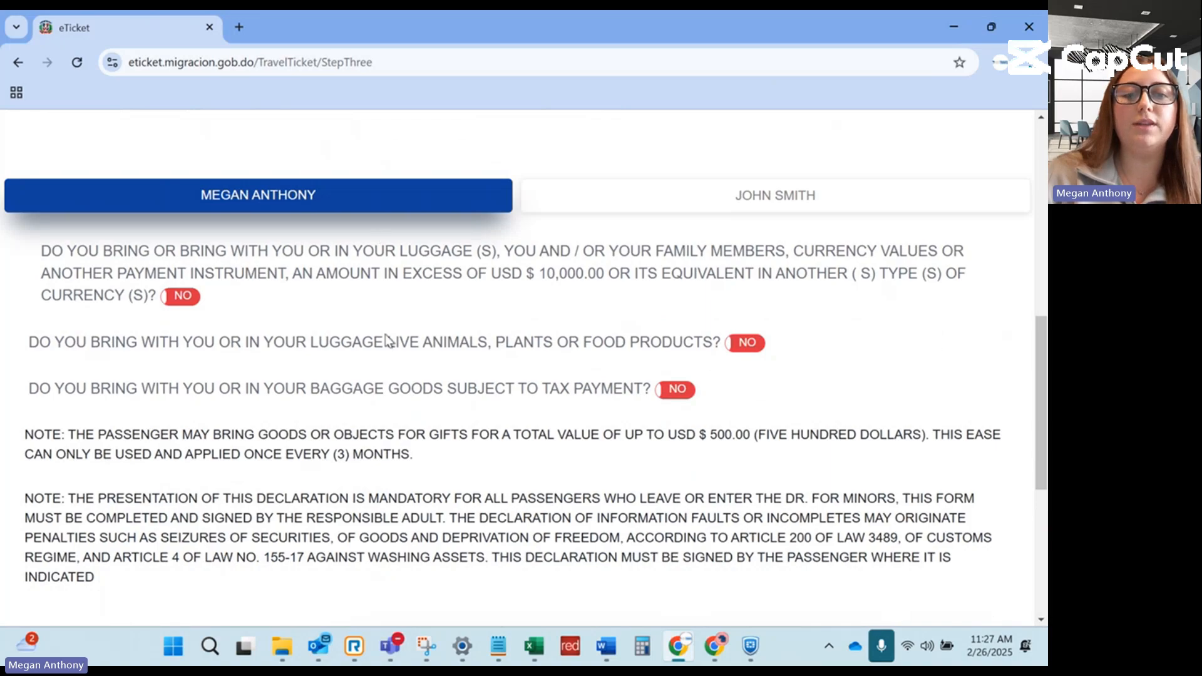
pyautogui.scroll(-1, 858, 321)
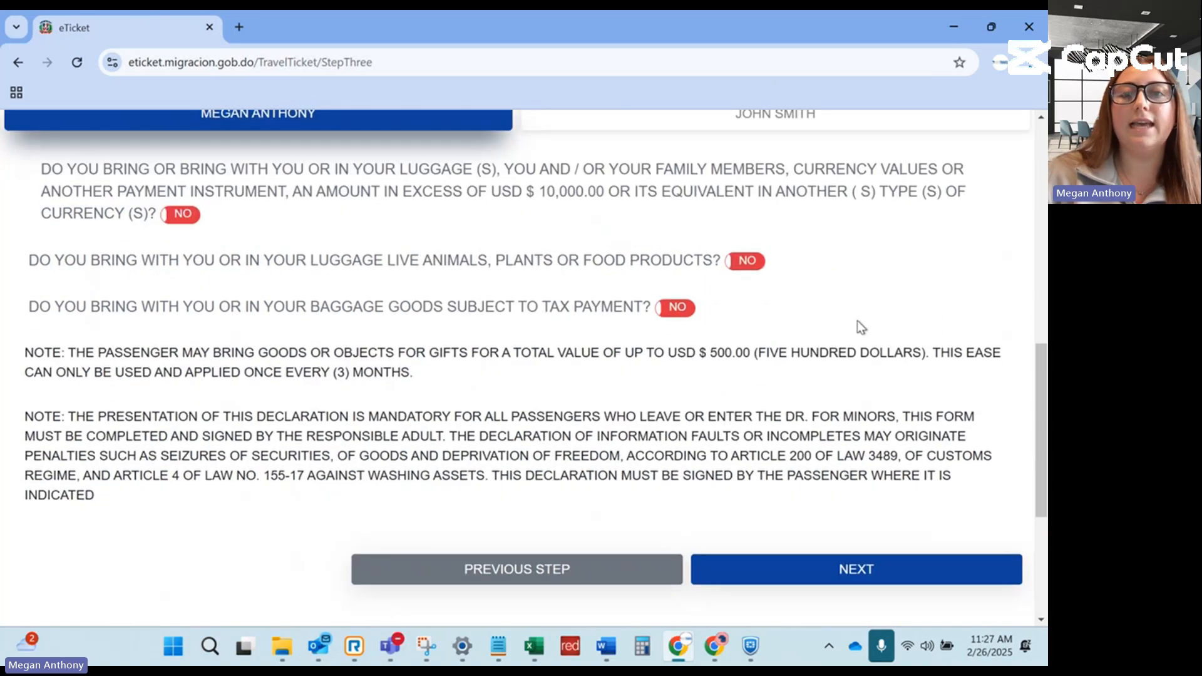
pyautogui.scroll(-1, 858, 320)
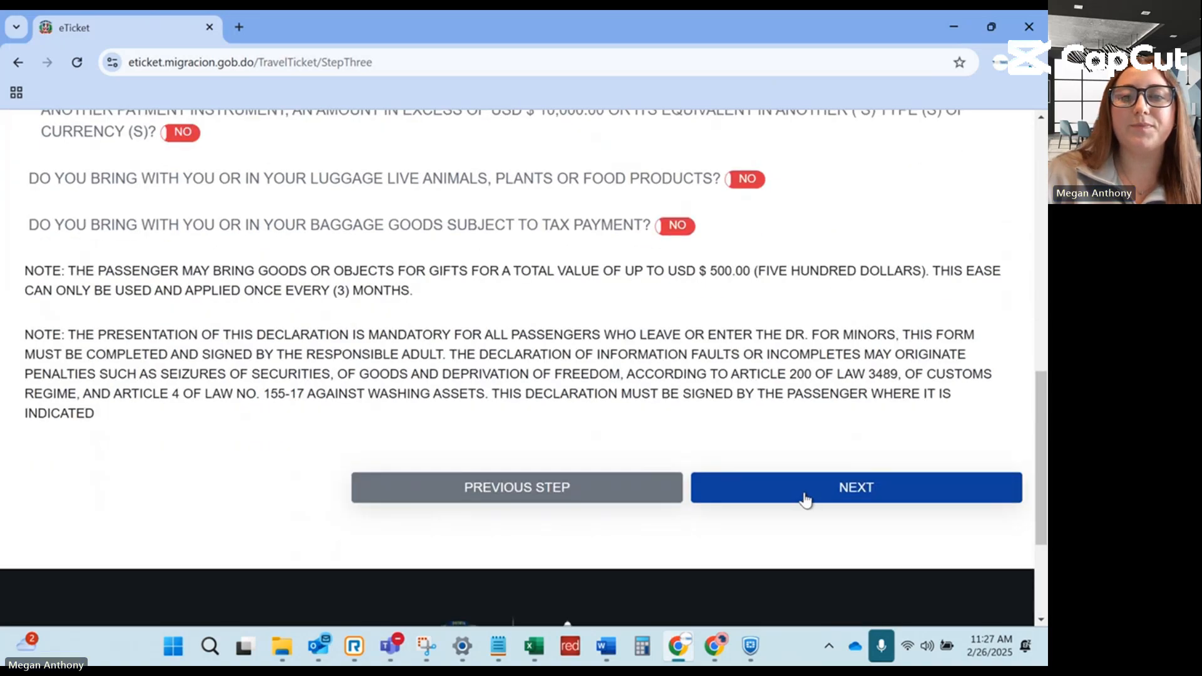
pyautogui.click(809, 498)
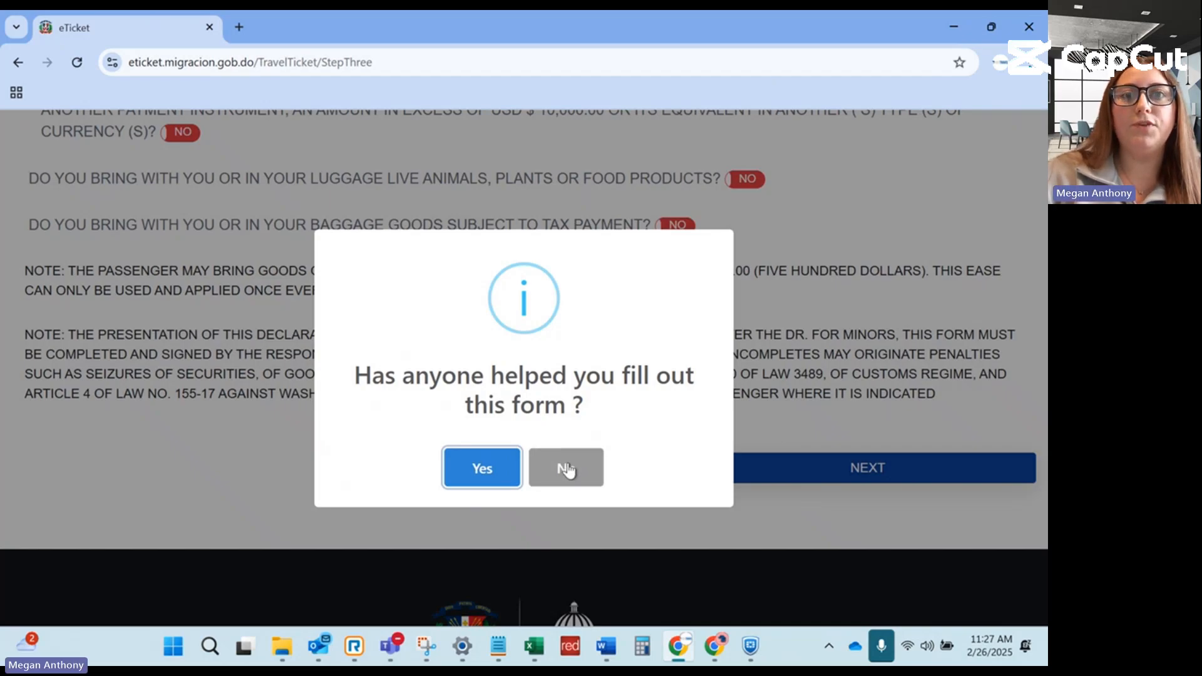
# Answer that nobody helped, accept the declaration terms, and choose Yes to complete the exit ticket.
pyautogui.click(566, 470)
pyautogui.scroll(-1, 539, 415)
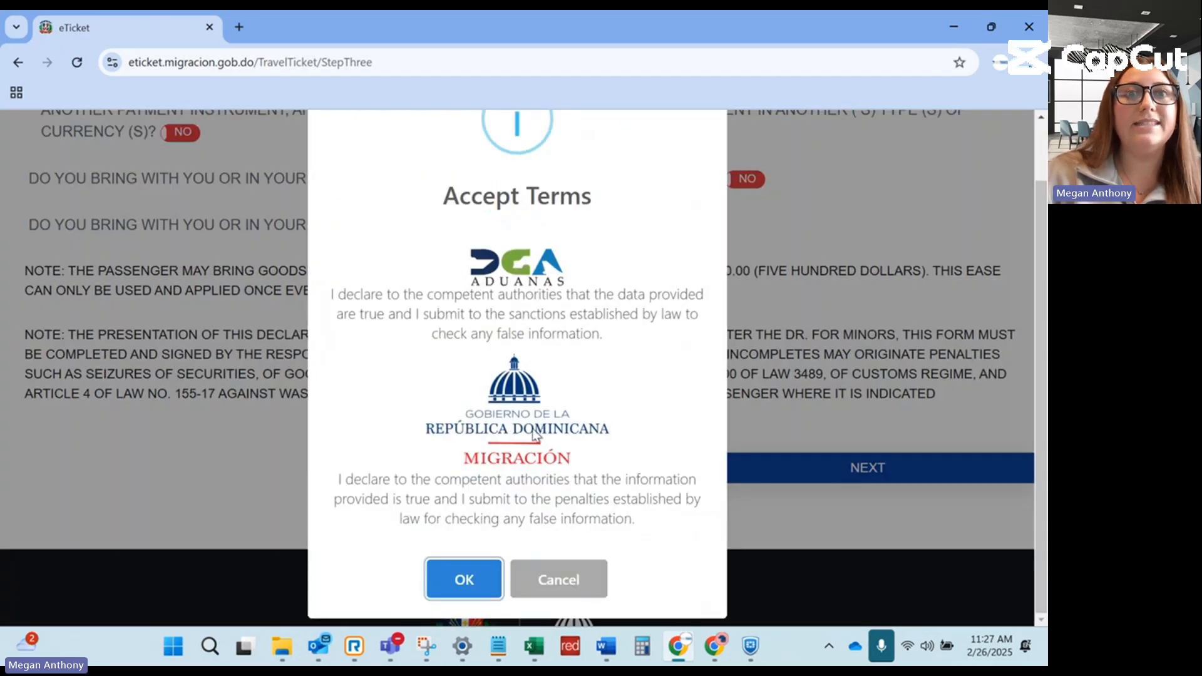
pyautogui.click(452, 578)
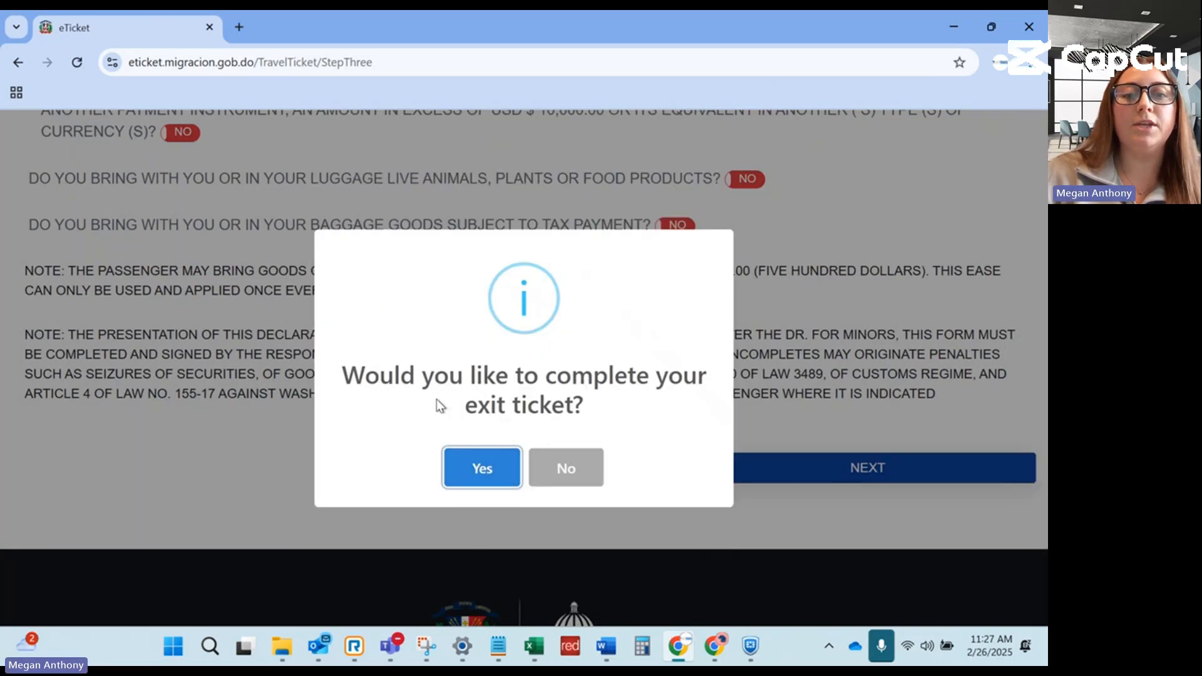
pyautogui.click(467, 469)
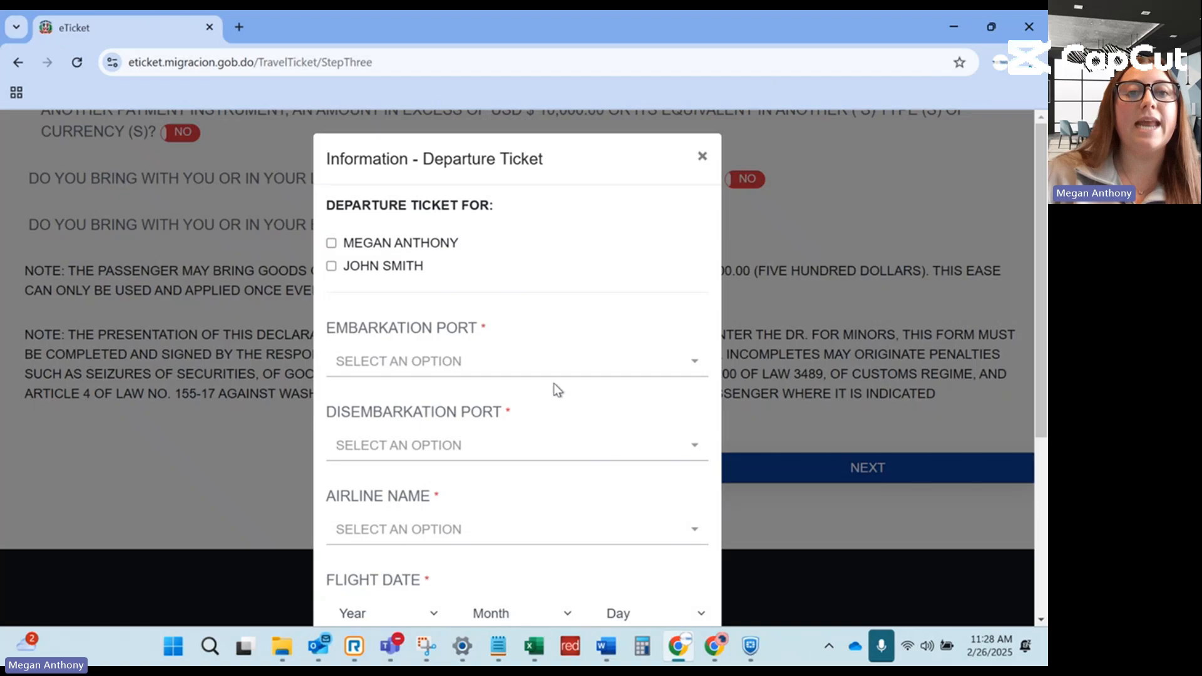
# Set the departure ports to Punta Cana (PUJ) and Detroit (DTW).
pyautogui.scroll(-1, 554, 383)
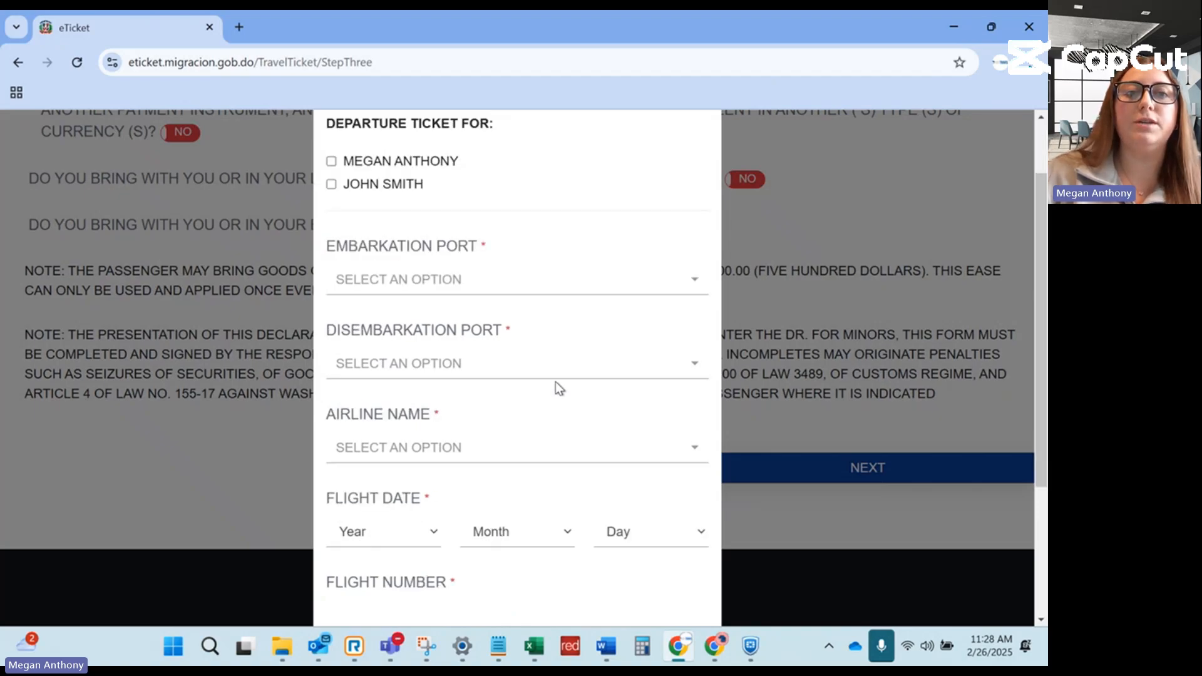
pyautogui.click(474, 285)
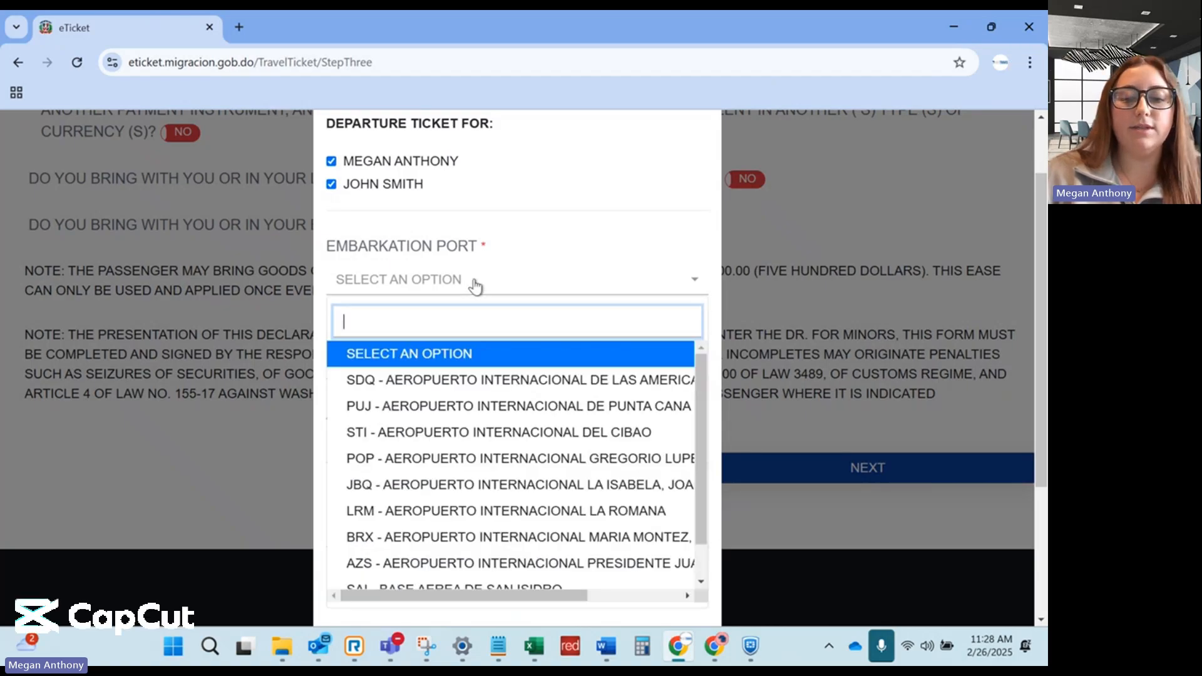
pyautogui.write('PUJ')
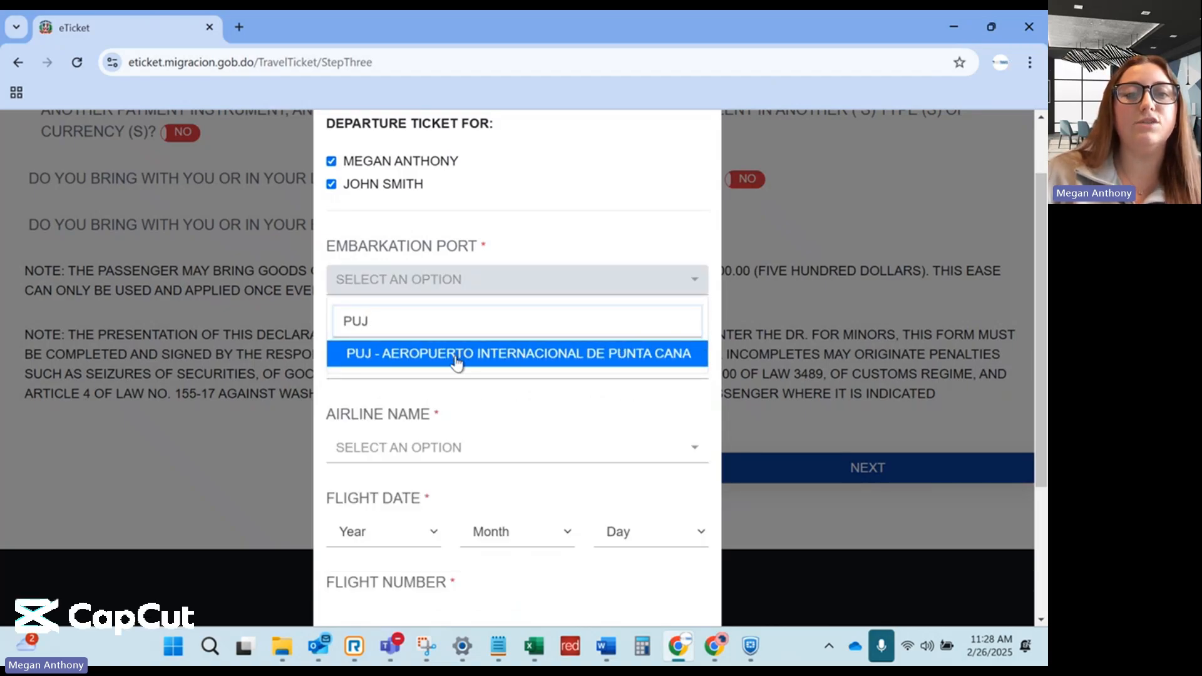
pyautogui.click(457, 354)
pyautogui.click(454, 373)
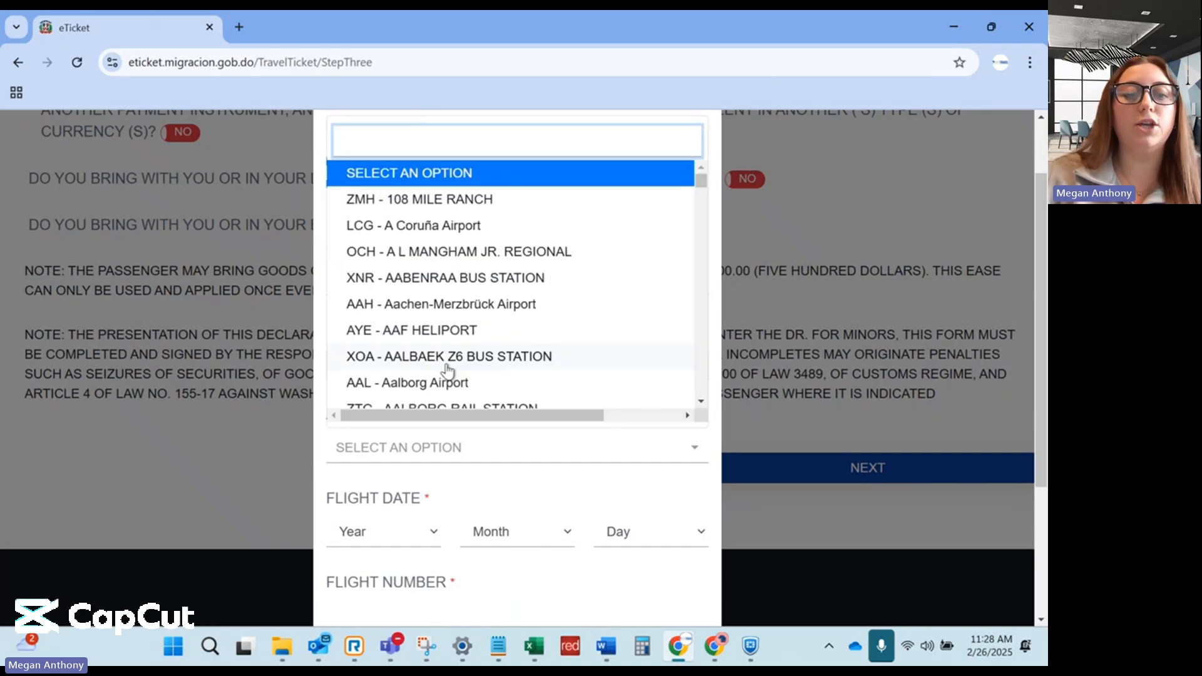
pyautogui.write('DTW')
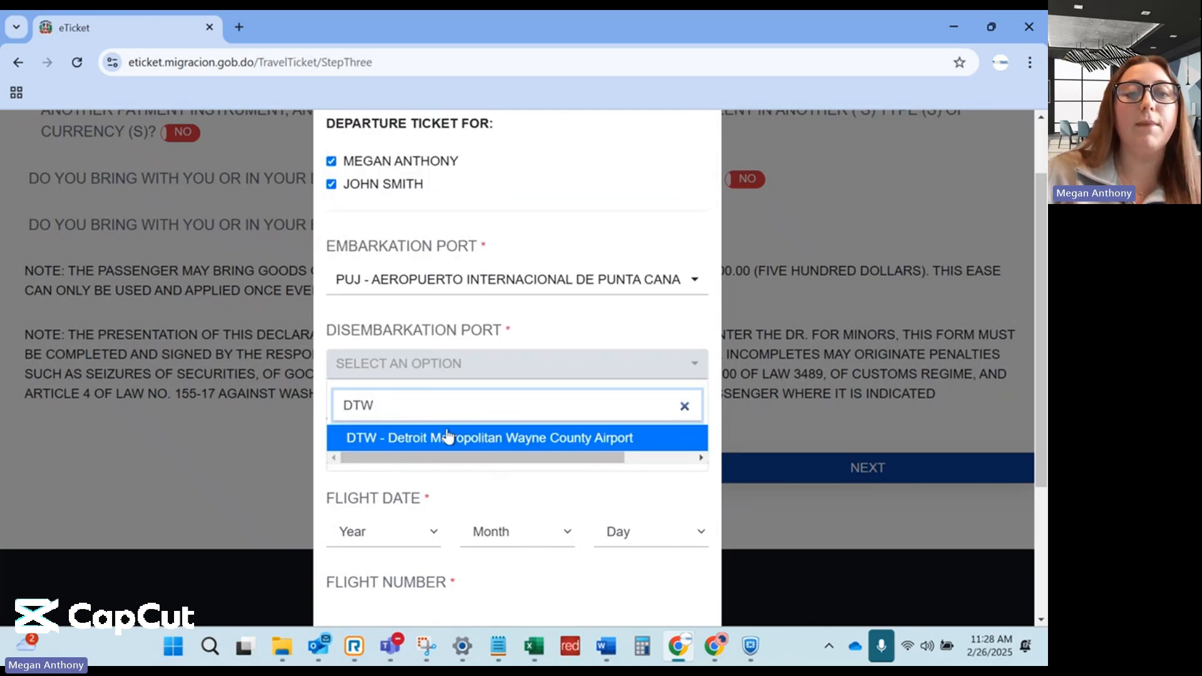
pyautogui.click(447, 438)
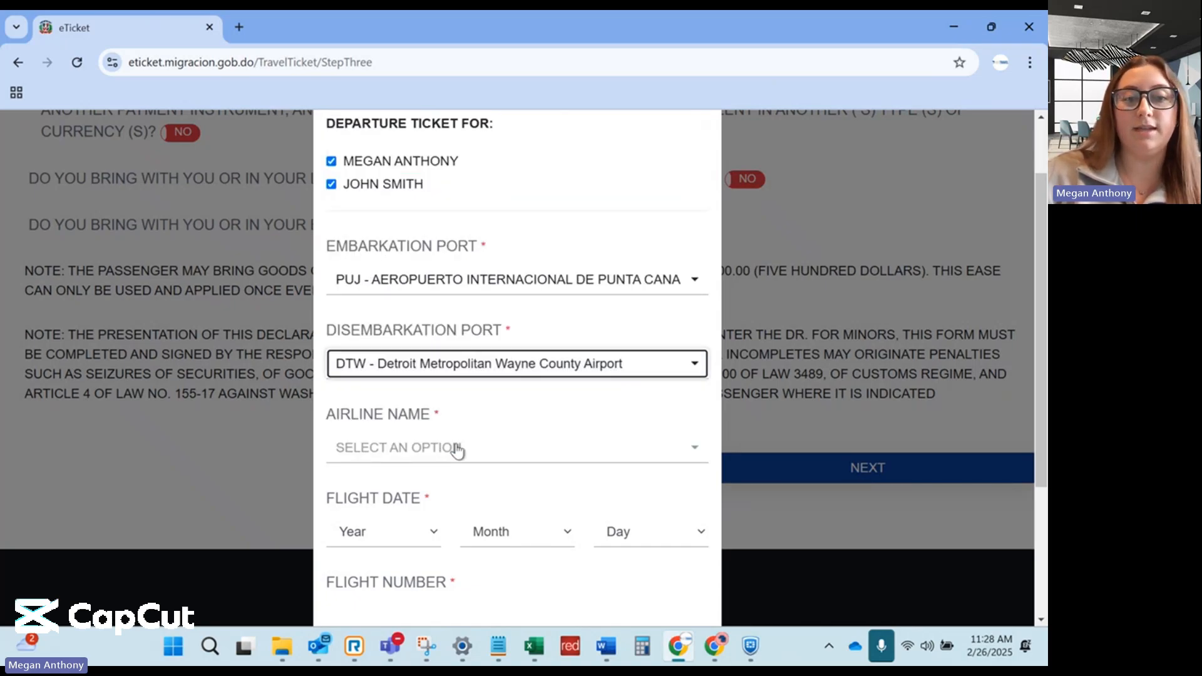
# Choose Delta Air Lines as the departure airline.
pyautogui.scroll(-1, 488, 451)
pyautogui.click(446, 367)
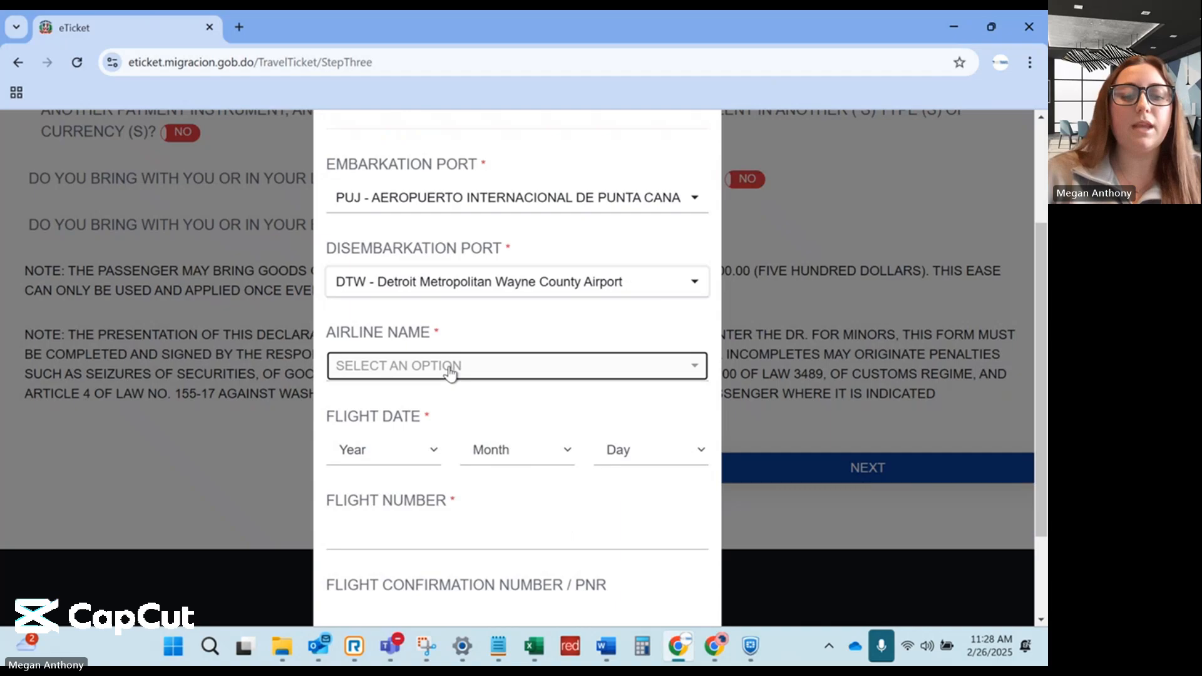
pyautogui.write('Delta')
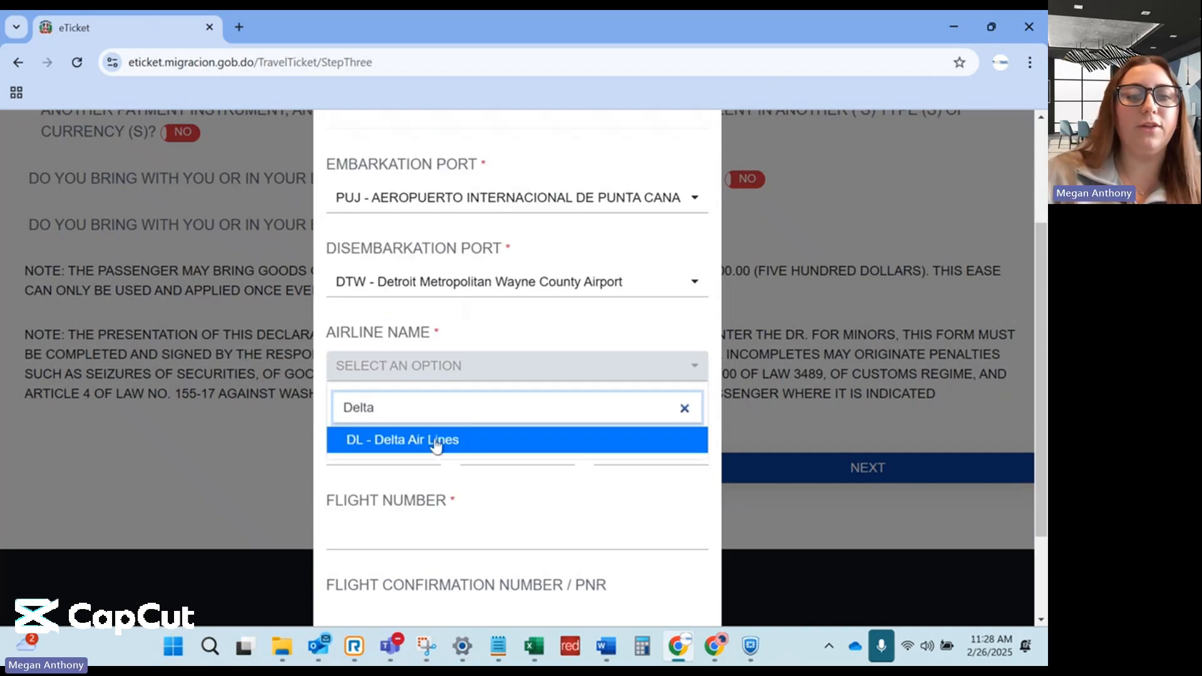
pyautogui.click(438, 441)
# Set the departure flight date to 30 March 2025.
pyautogui.scroll(-1, 476, 394)
pyautogui.click(396, 374)
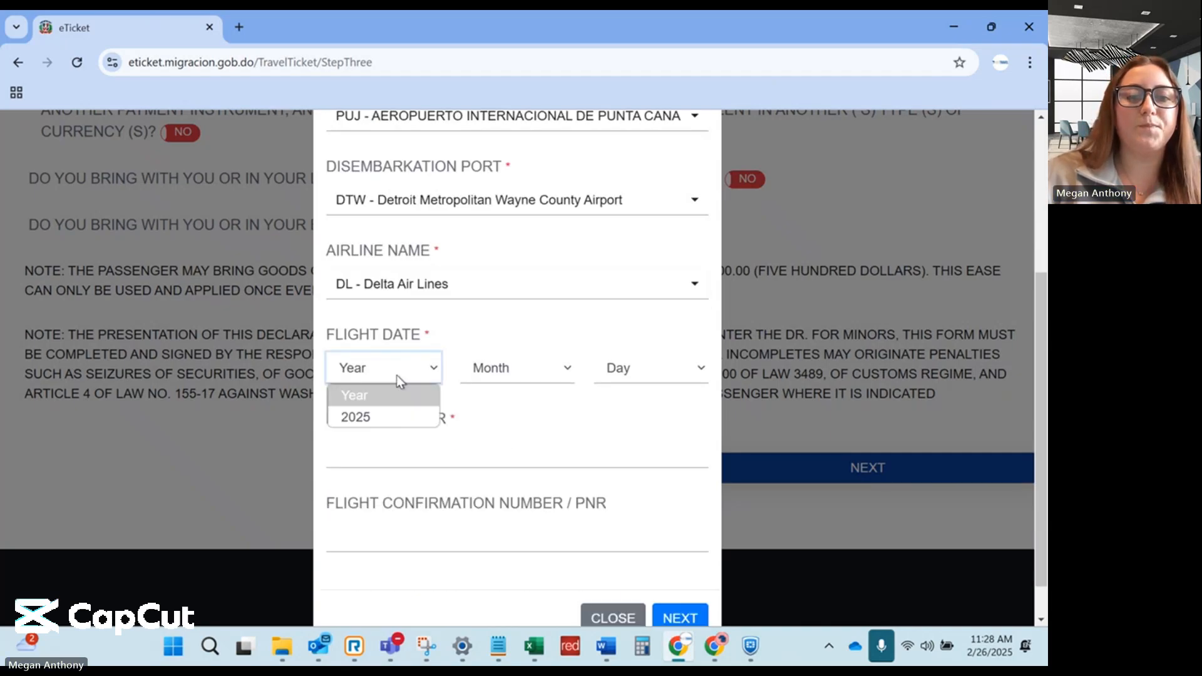
pyautogui.click(388, 417)
pyautogui.click(499, 369)
pyautogui.click(501, 166)
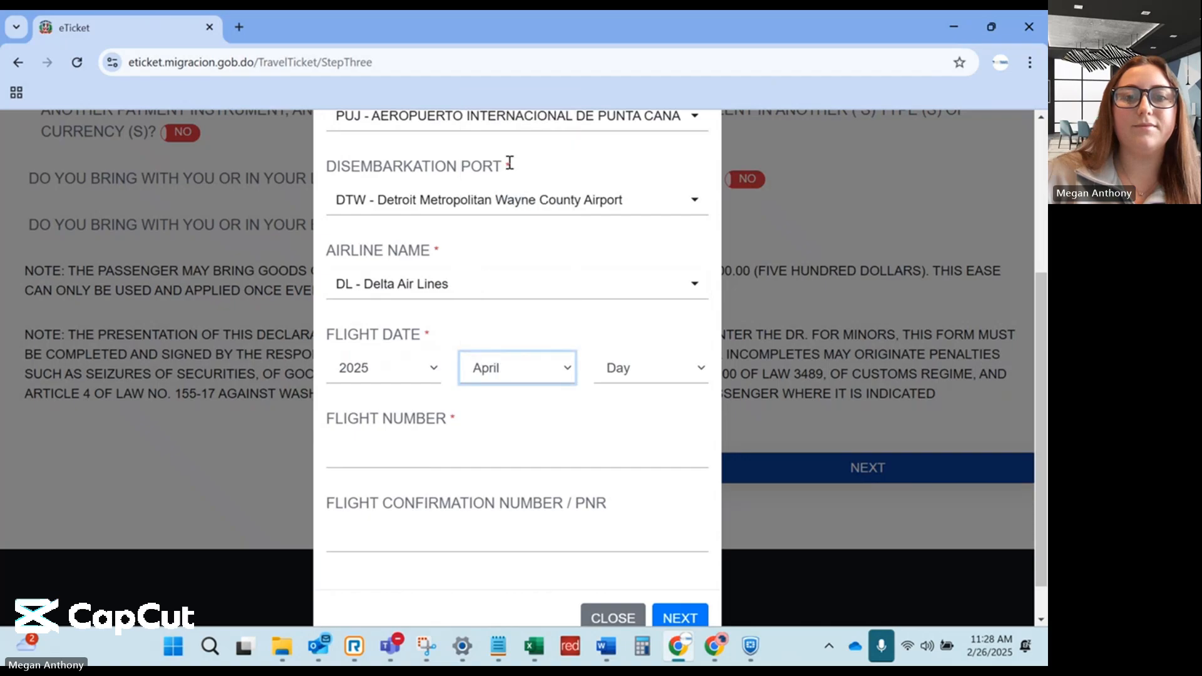
pyautogui.click(526, 371)
pyautogui.click(493, 144)
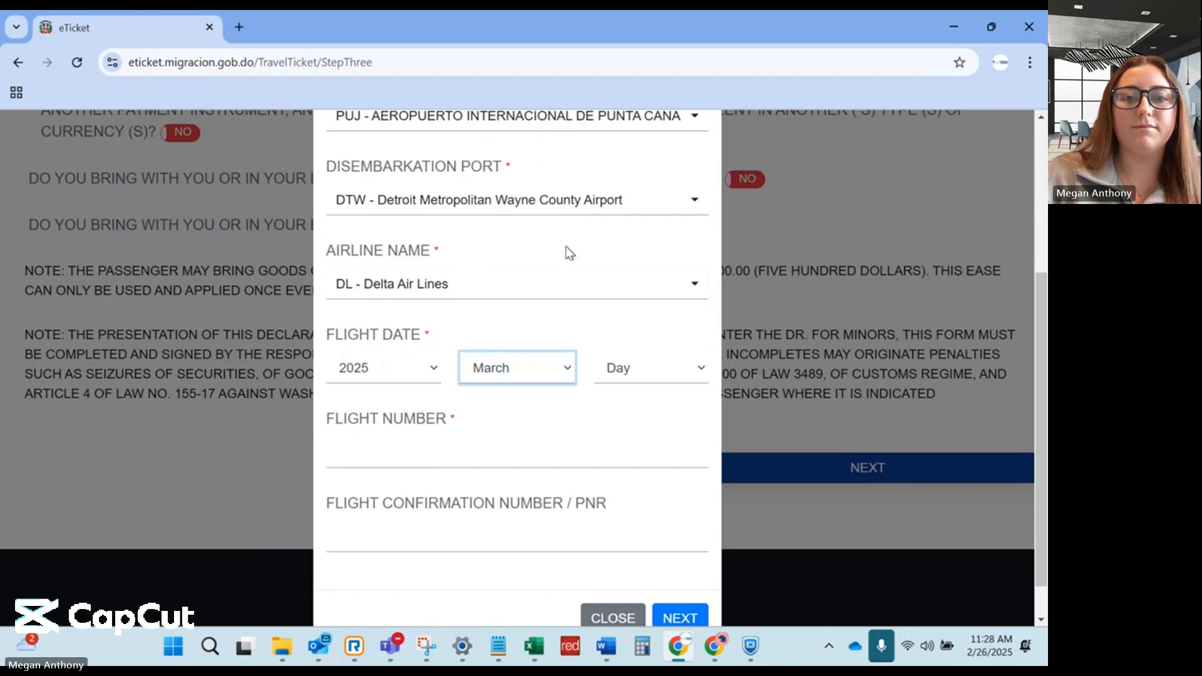
pyautogui.click(632, 368)
pyautogui.scroll(-5, 631, 300)
pyautogui.click(631, 320)
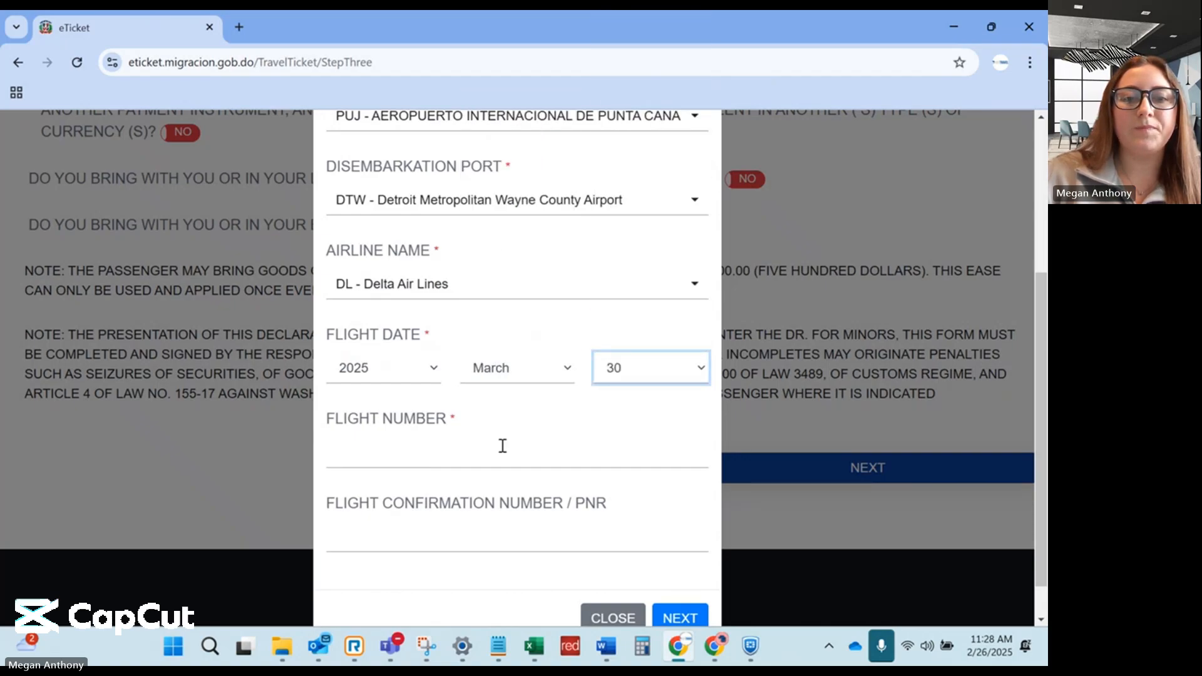
# Enter flight number 4321 and the confirmation number, then submit the departure details.
pyautogui.click(497, 457)
pyautogui.write('4321')
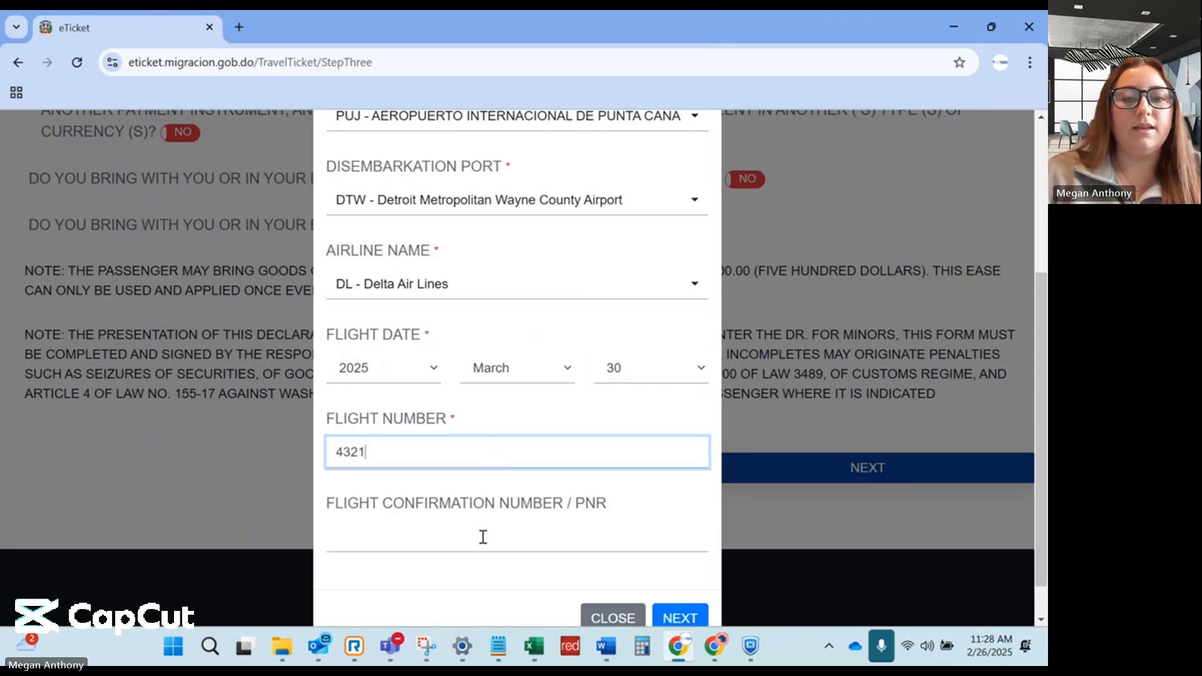
pyautogui.click(470, 544)
pyautogui.write('123456')
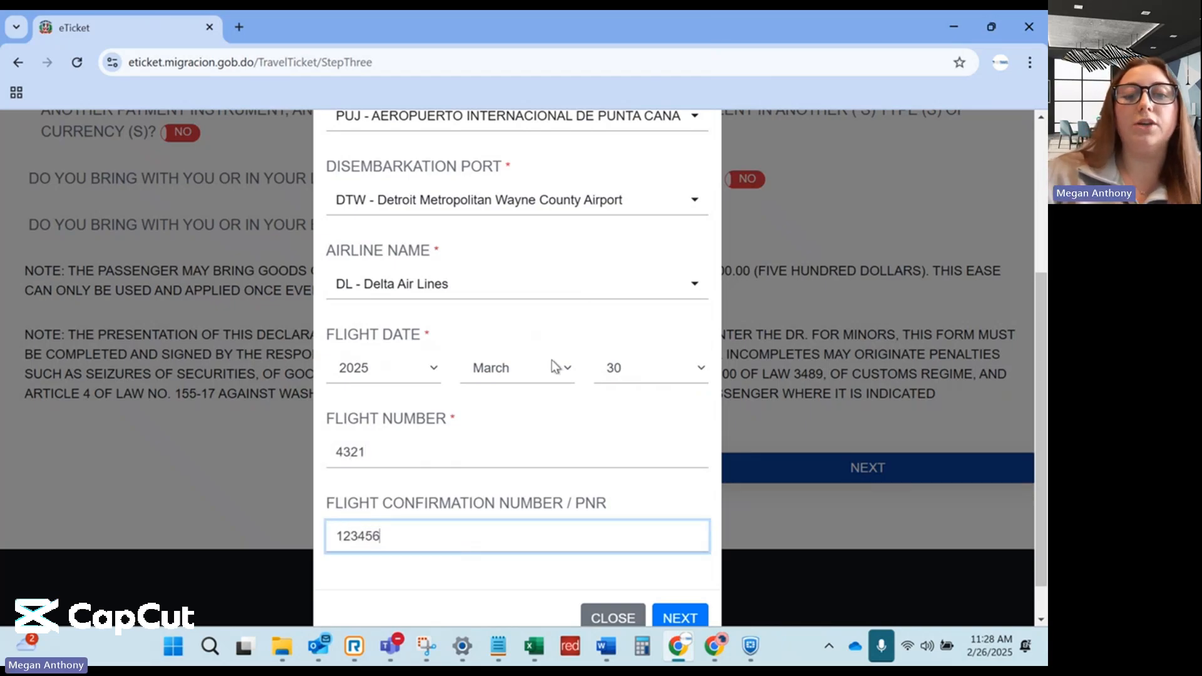
pyautogui.scroll(-1, 555, 367)
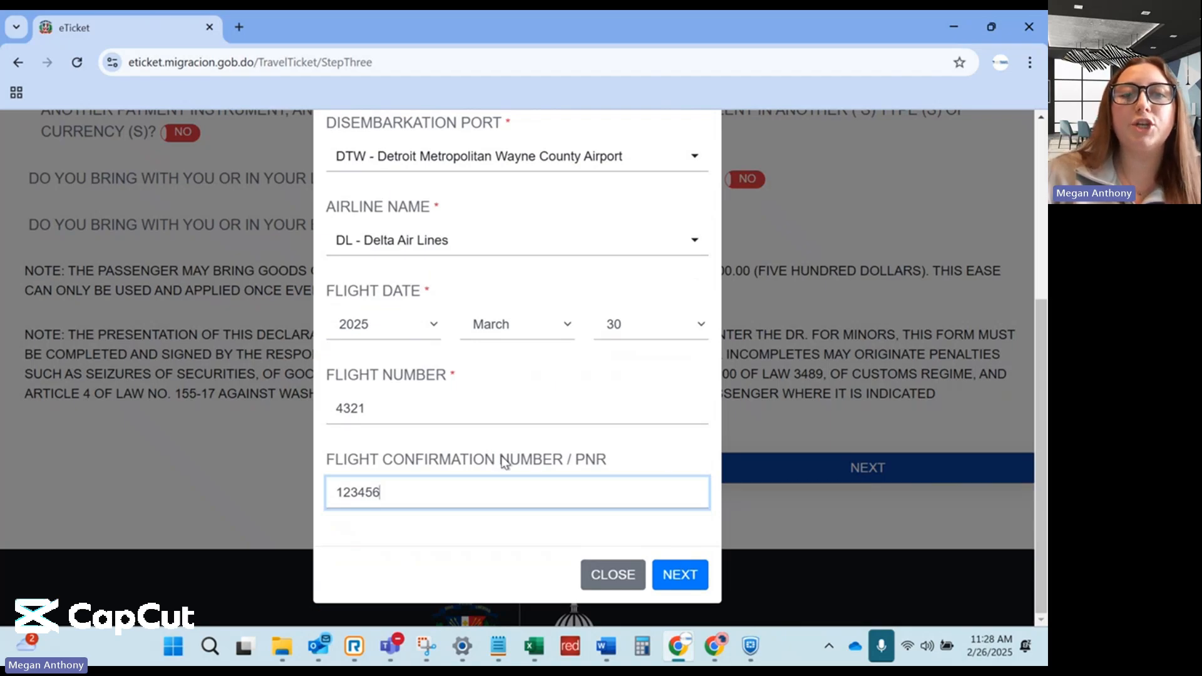
pyautogui.scroll(3, 472, 472)
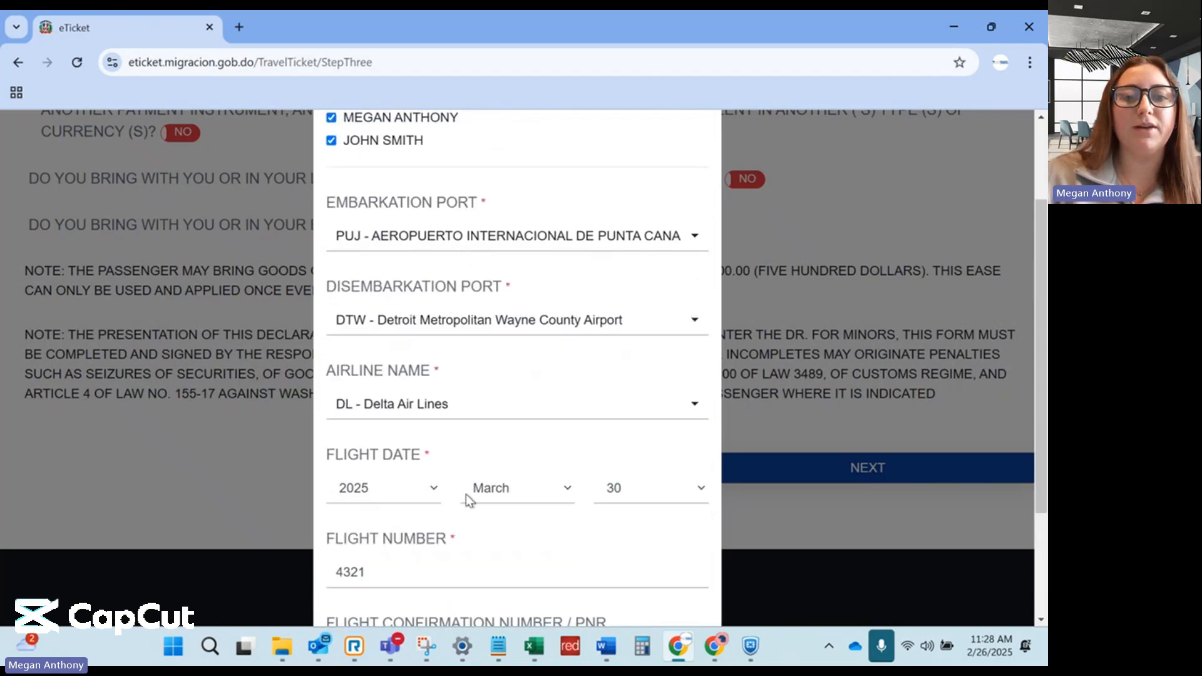
pyautogui.scroll(-3, 465, 494)
pyautogui.click(679, 575)
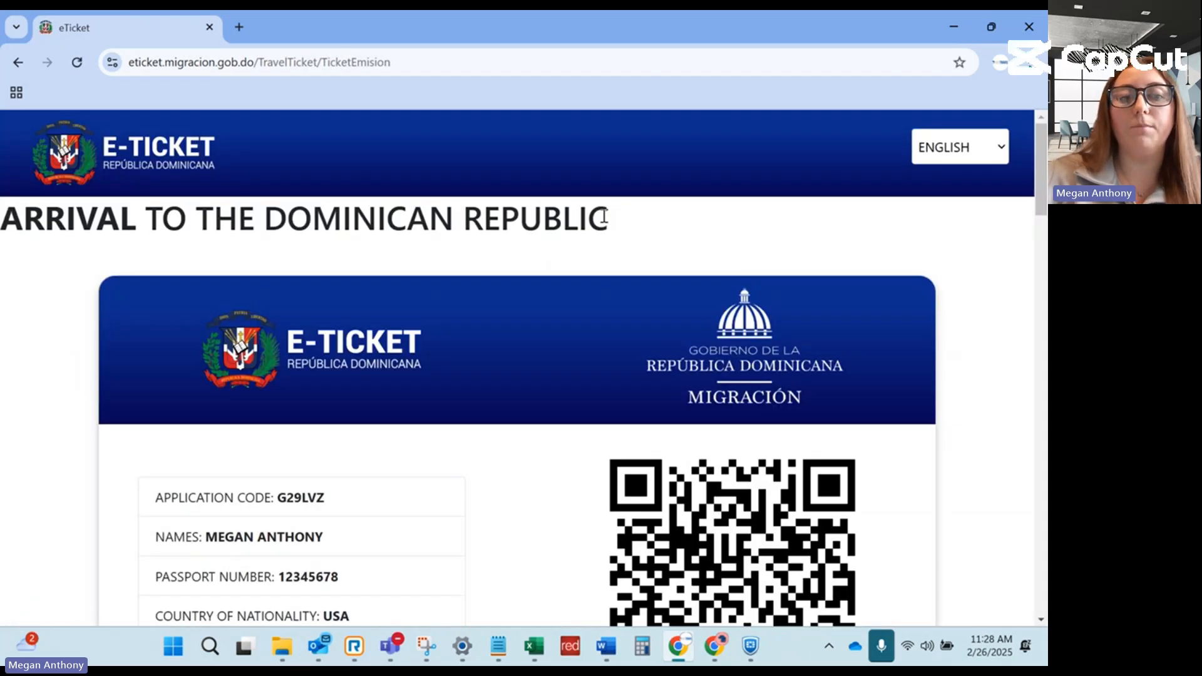
# Scroll through the issued arrival and departure tickets with their QR codes down to Download PDF.
pyautogui.scroll(-3, 504, 354)
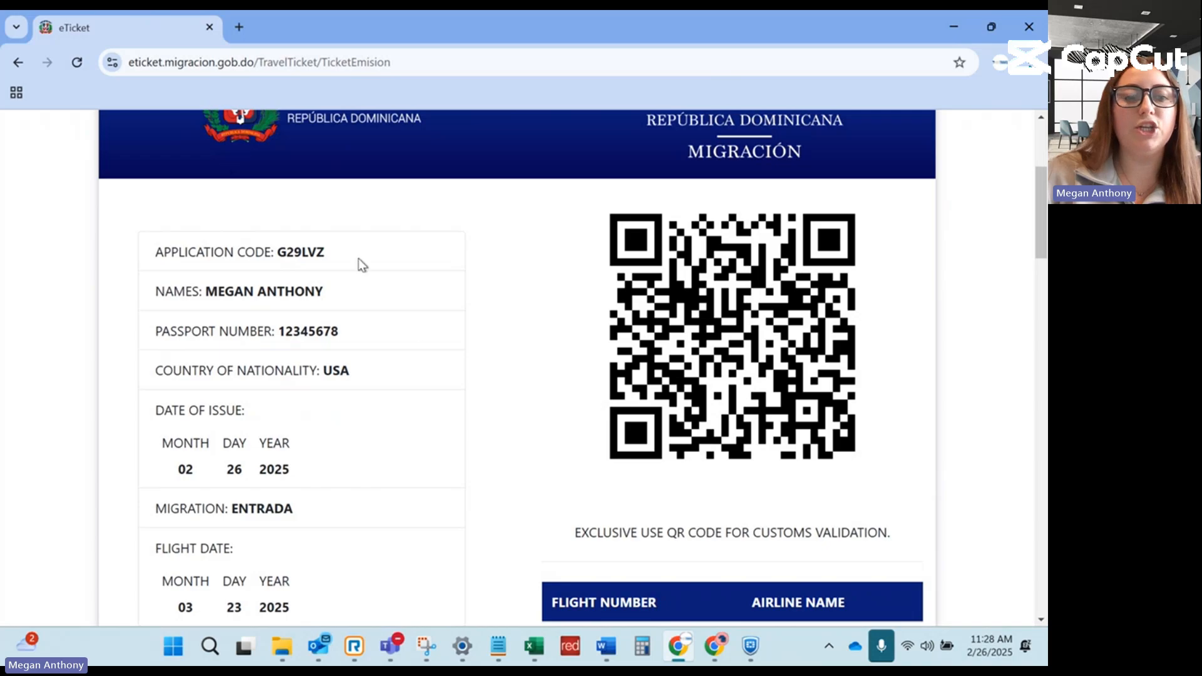
pyautogui.scroll(-4, 358, 258)
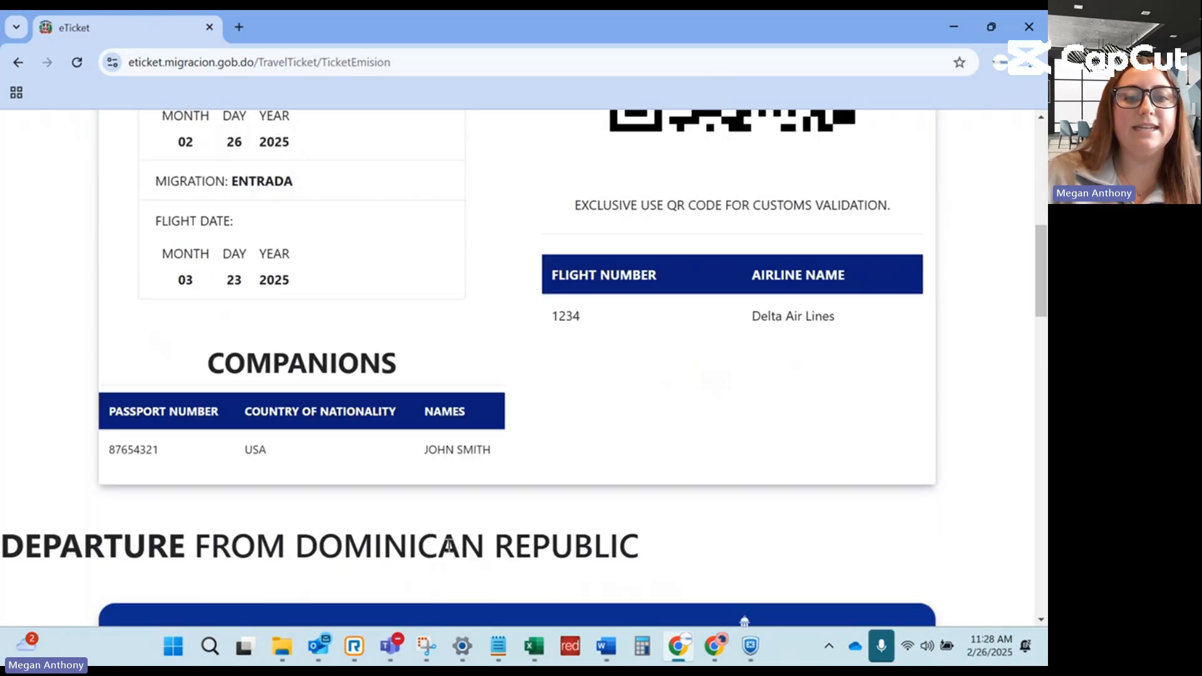
pyautogui.scroll(3, 563, 401)
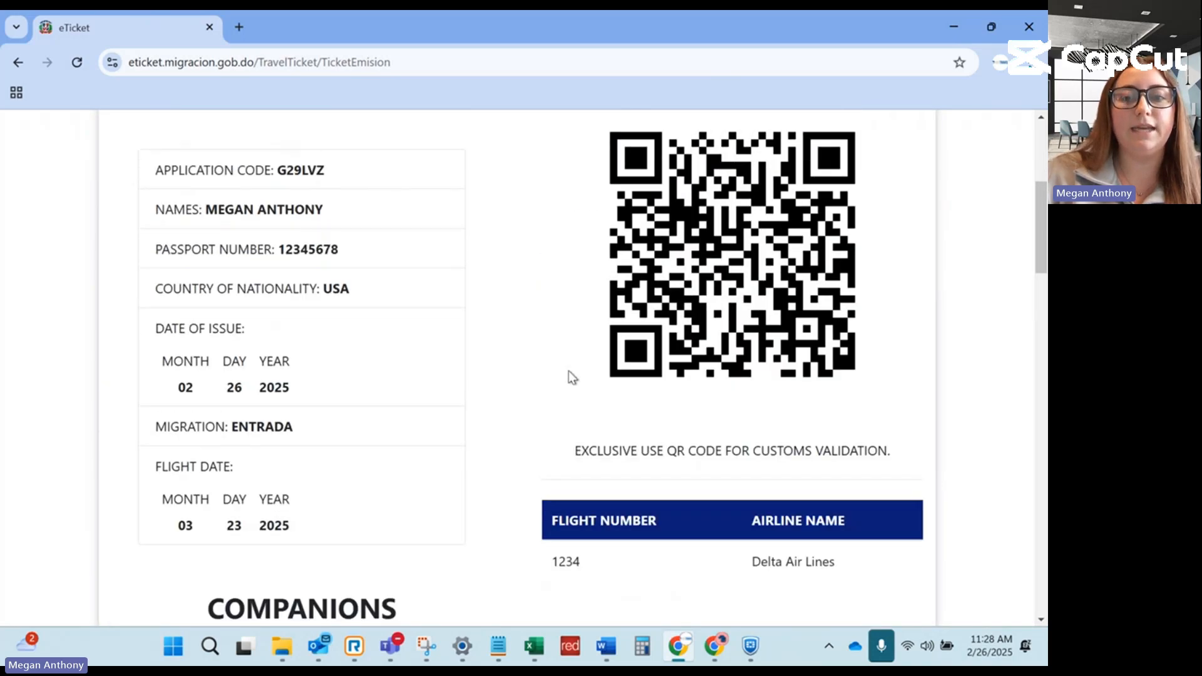
pyautogui.scroll(-5, 568, 371)
pyautogui.scroll(-9, 569, 375)
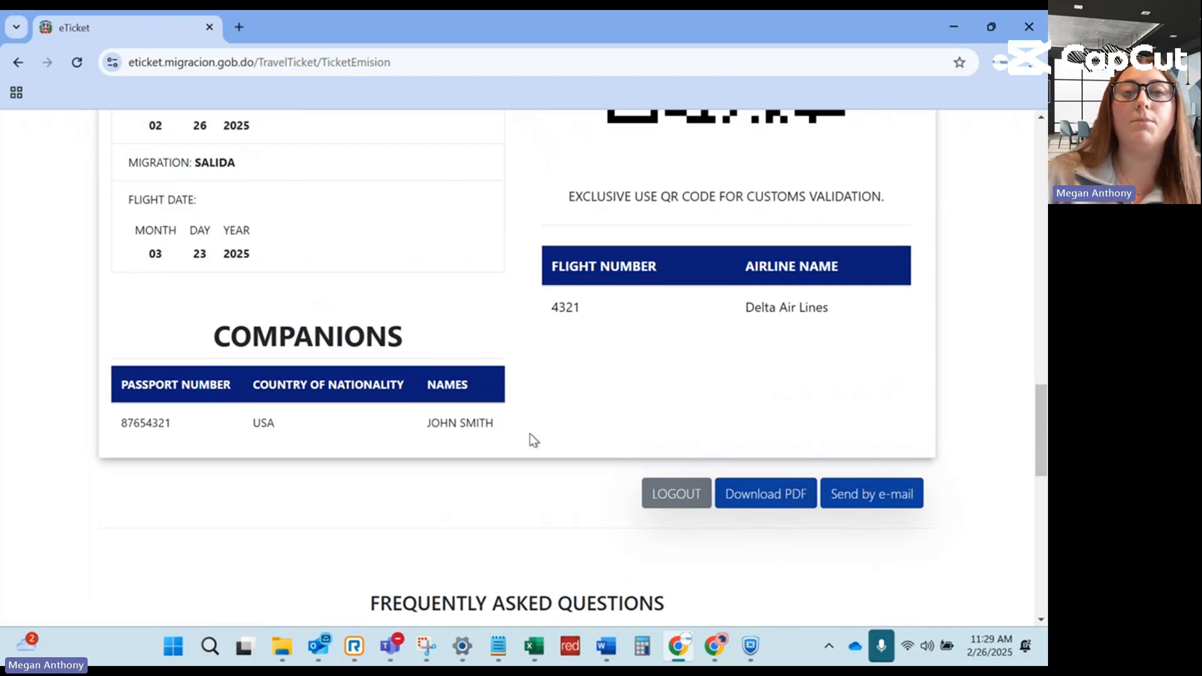
pyautogui.scroll(5, 530, 433)
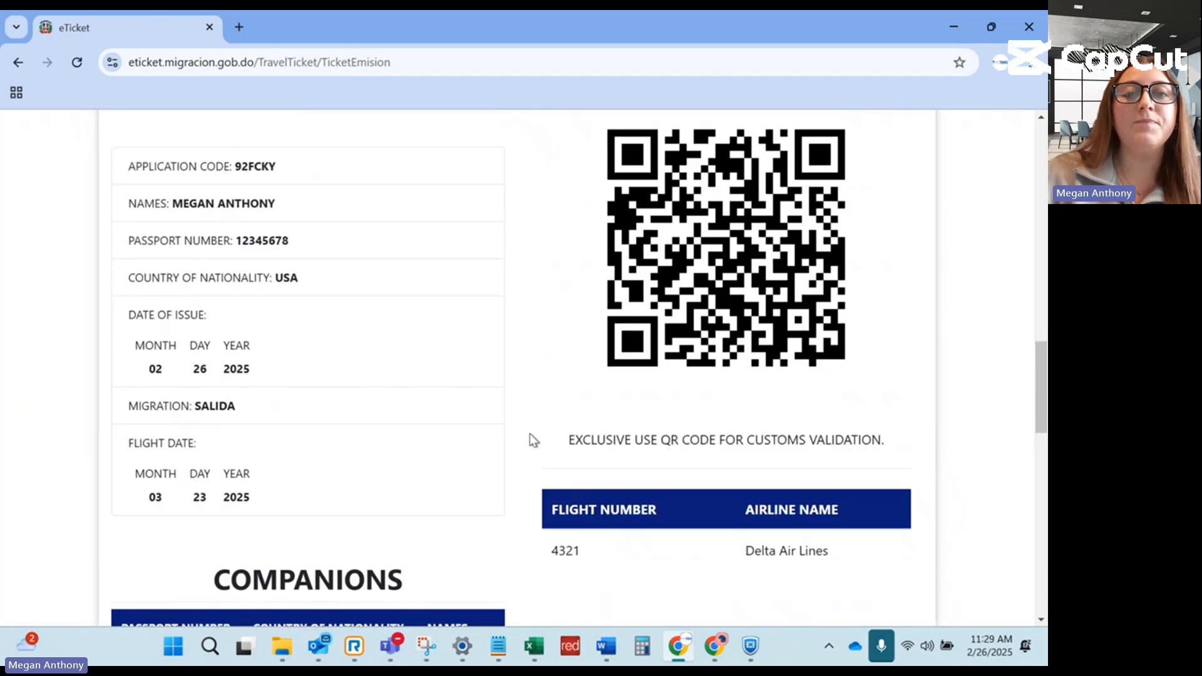